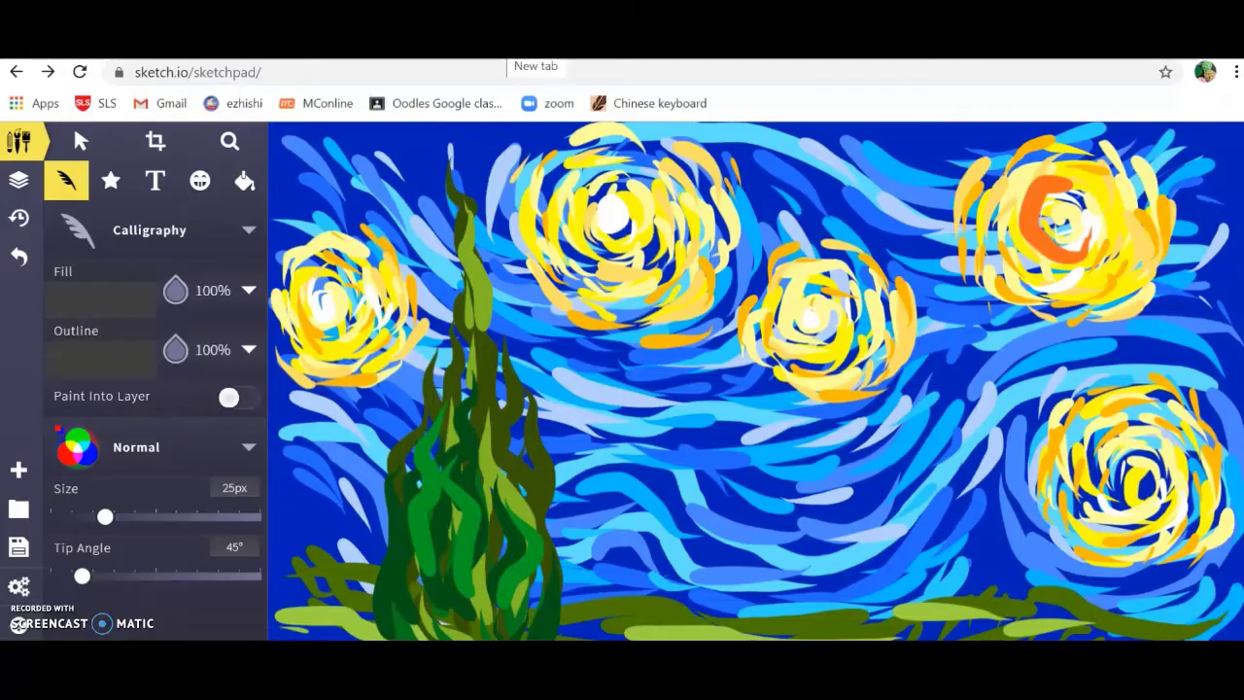
Search for 'sketchpad 5.1' in a new Chrome tab and open the Sketchpad 5.1 site.
{"action": "left_click", "coordinate": [507, 51]}
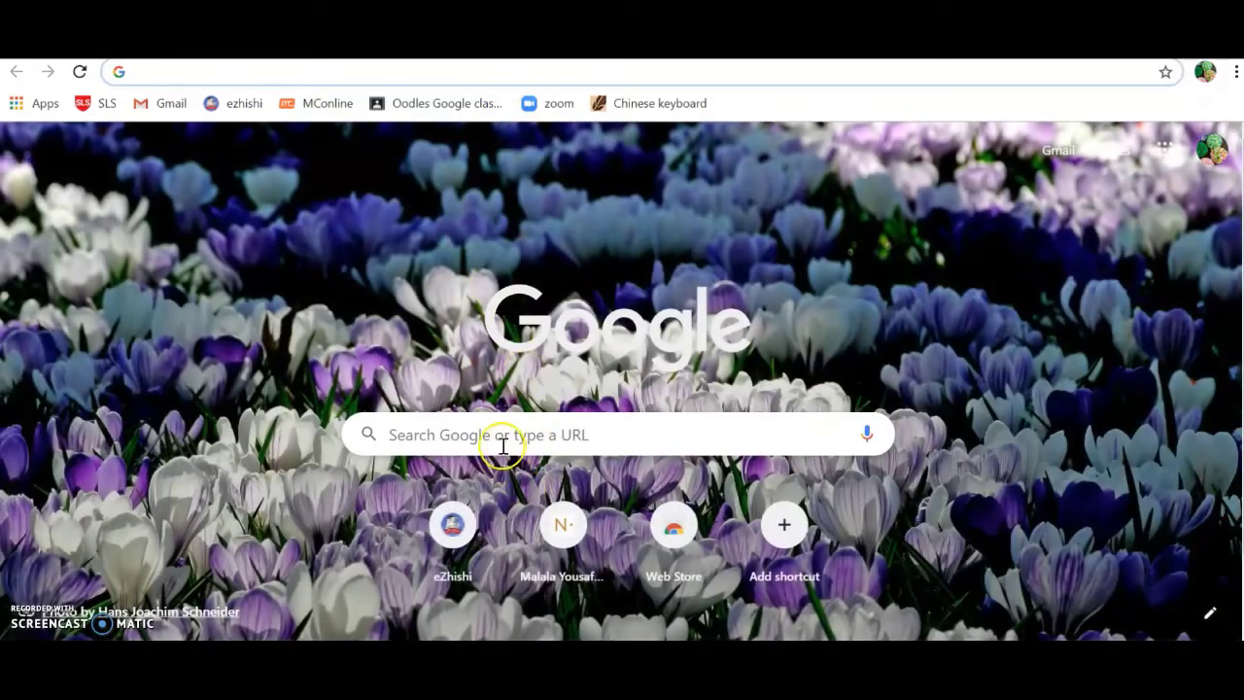
{"action": "left_click", "coordinate": [502, 440]}
{"action": "type", "text": "sk"}
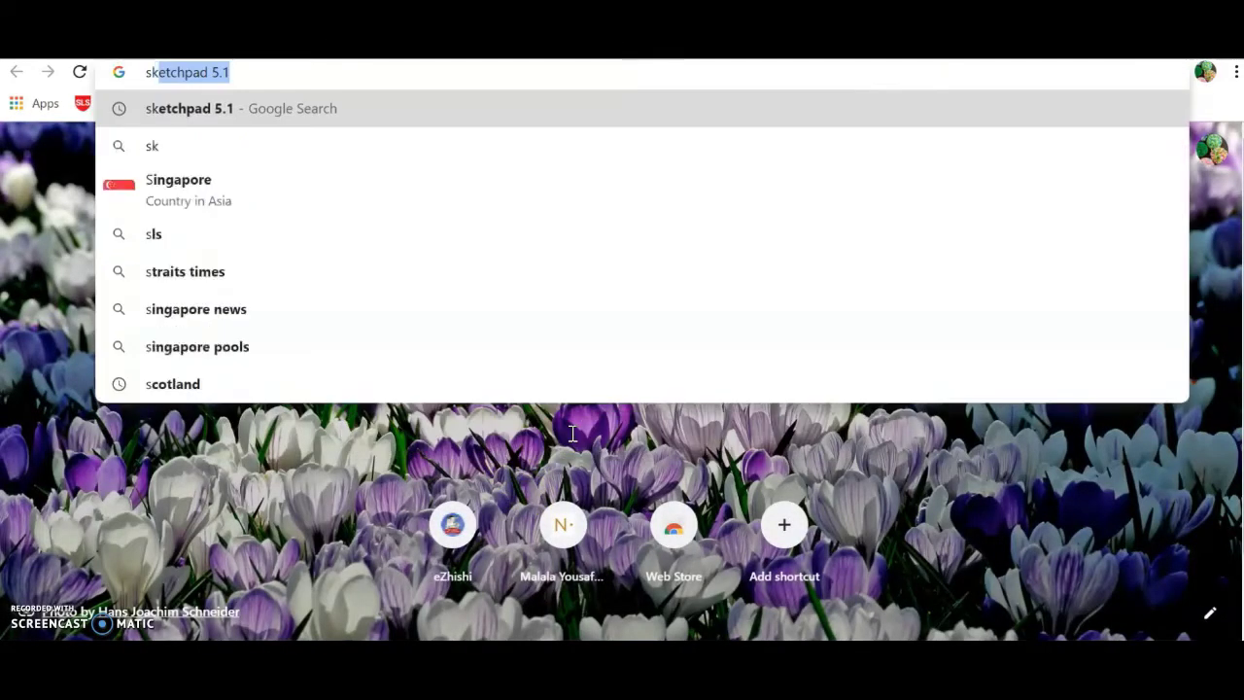
{"action": "type", "text": "etchpad 5.1"}
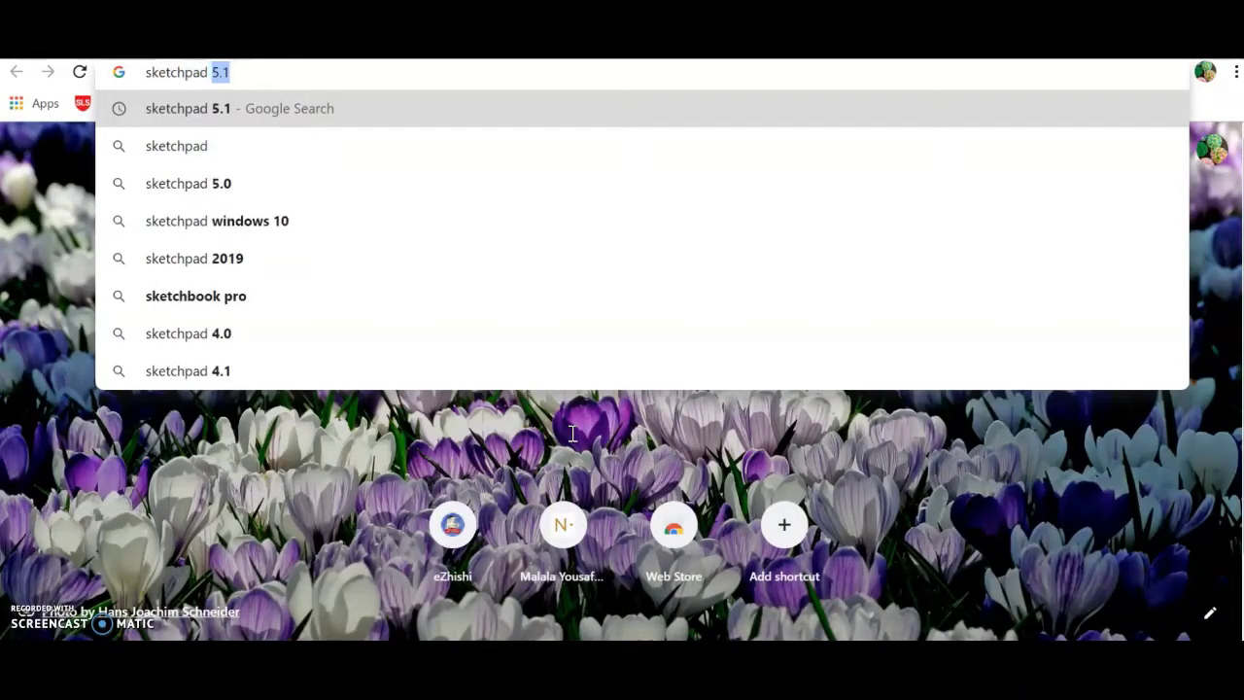
{"action": "key", "text": "Return"}
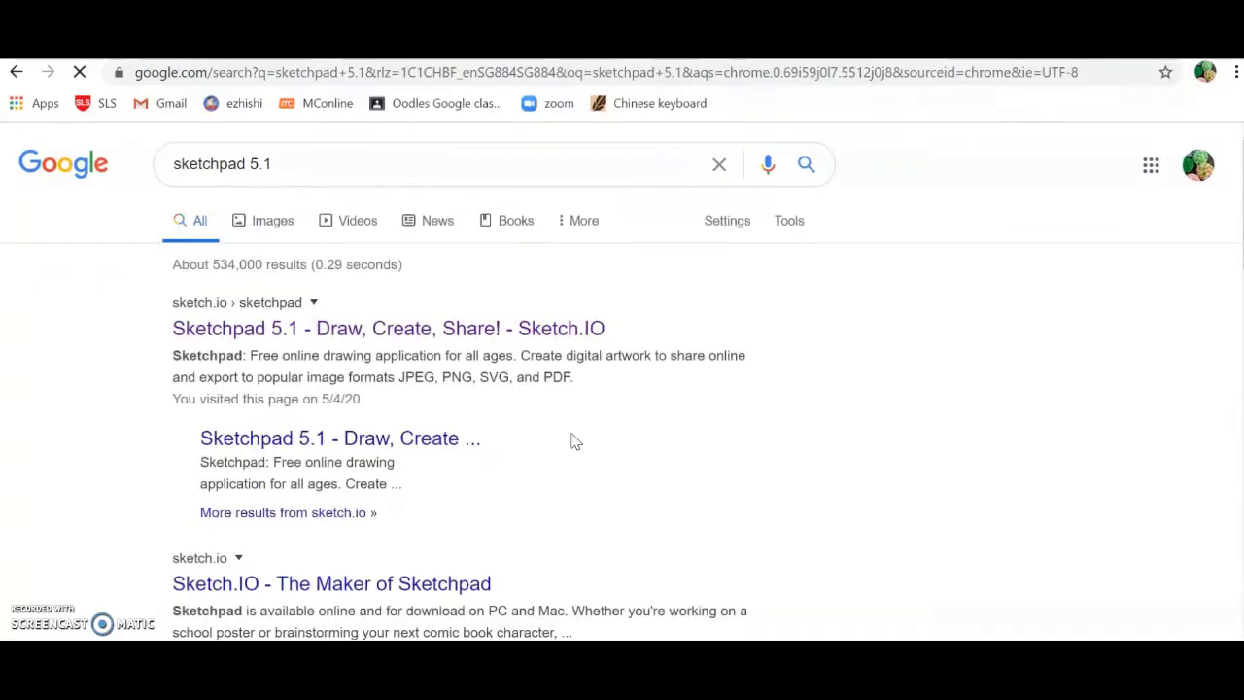
{"action": "left_click", "coordinate": [392, 326]}
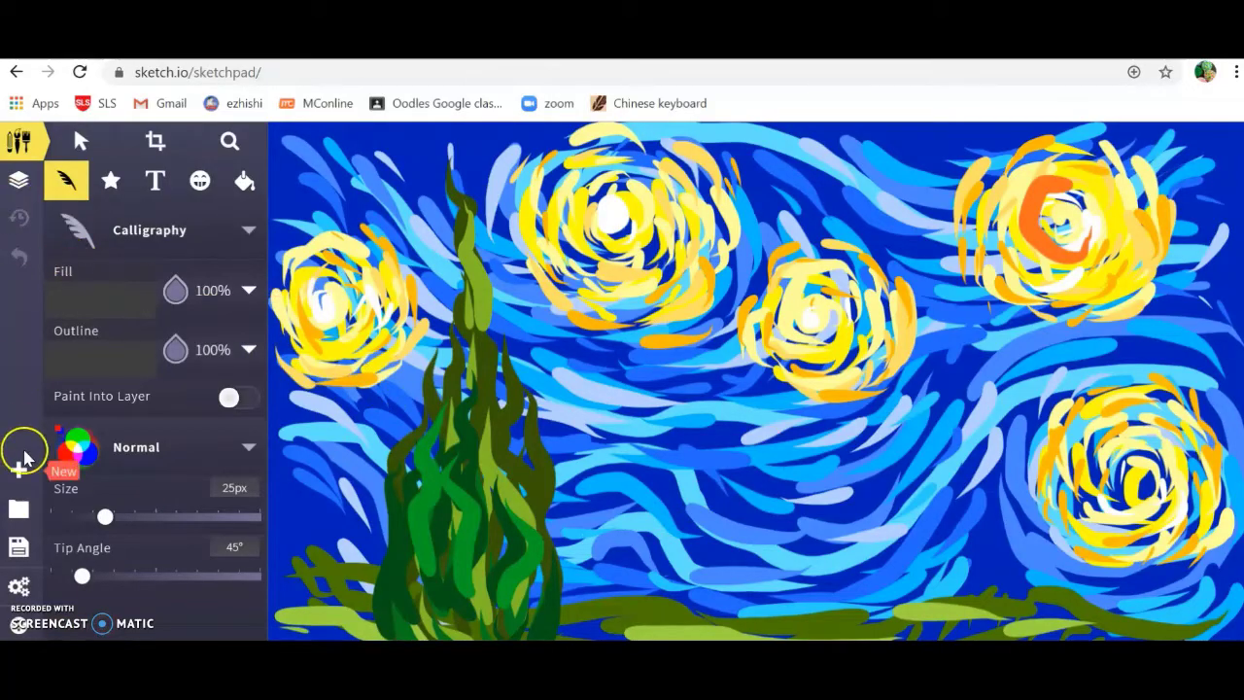
Create a new Blank canvas sized 640 x 640 (Instagram).
{"action": "left_click", "coordinate": [25, 479]}
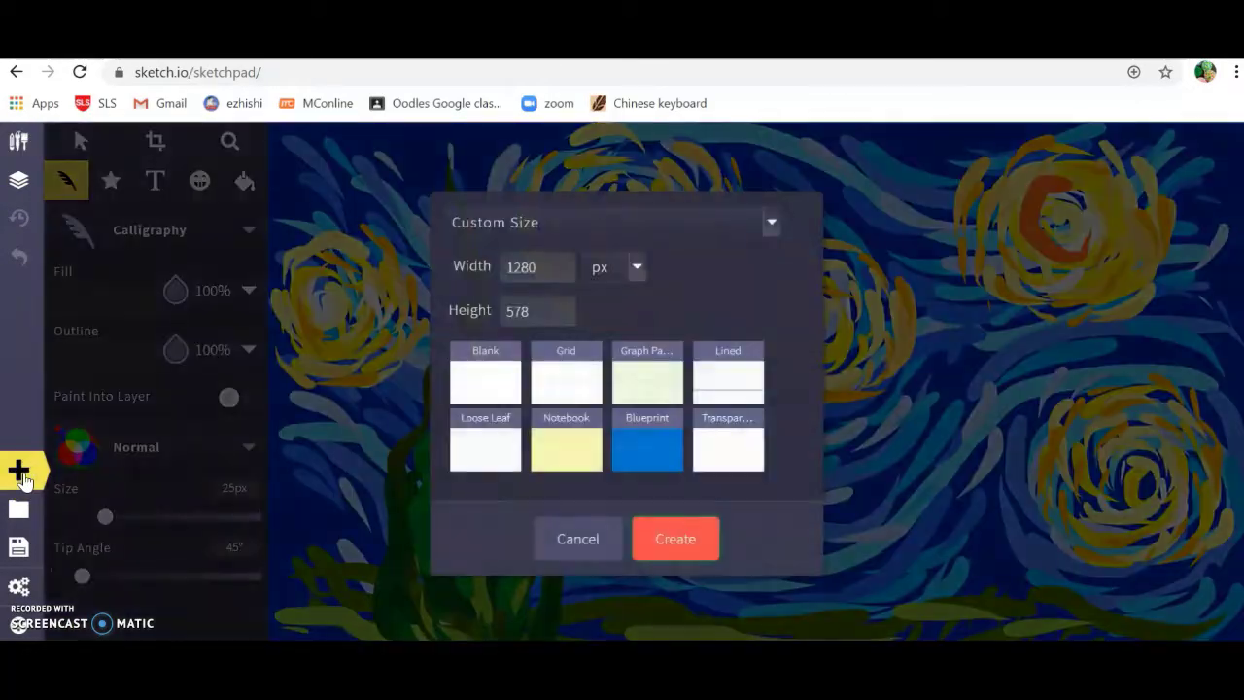
{"action": "left_click", "coordinate": [496, 386]}
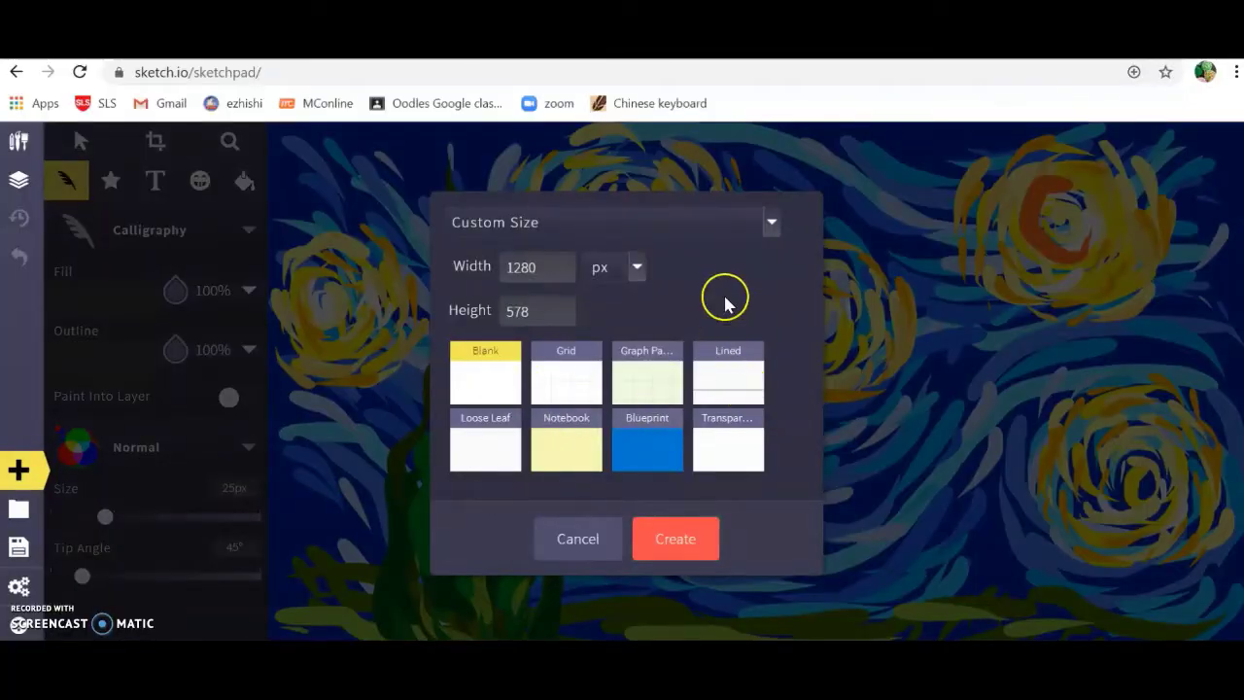
{"action": "left_click", "coordinate": [771, 225]}
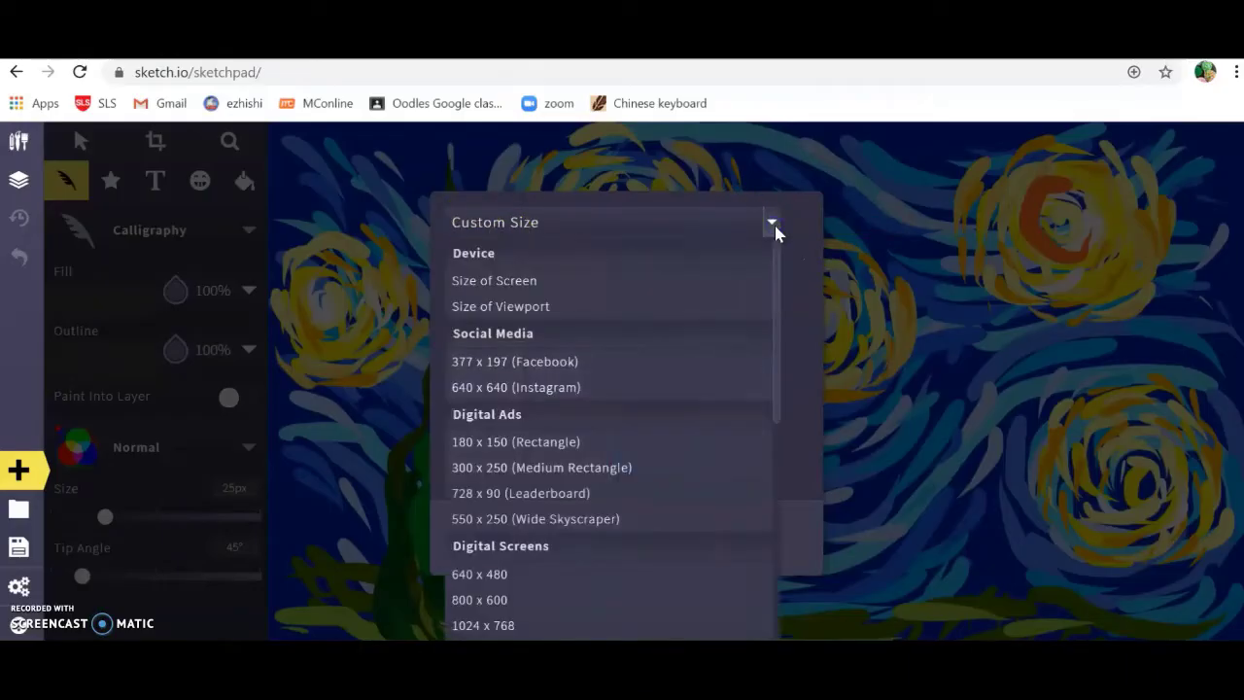
{"action": "left_click", "coordinate": [549, 389]}
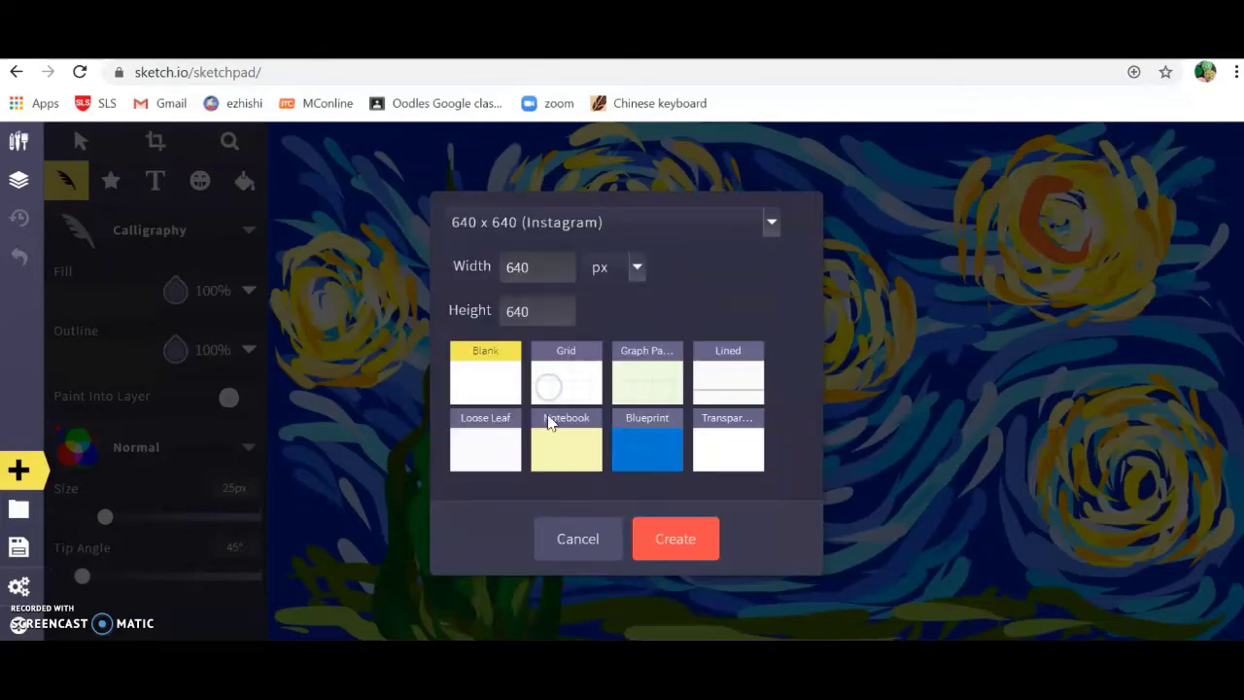
{"action": "left_click", "coordinate": [685, 544]}
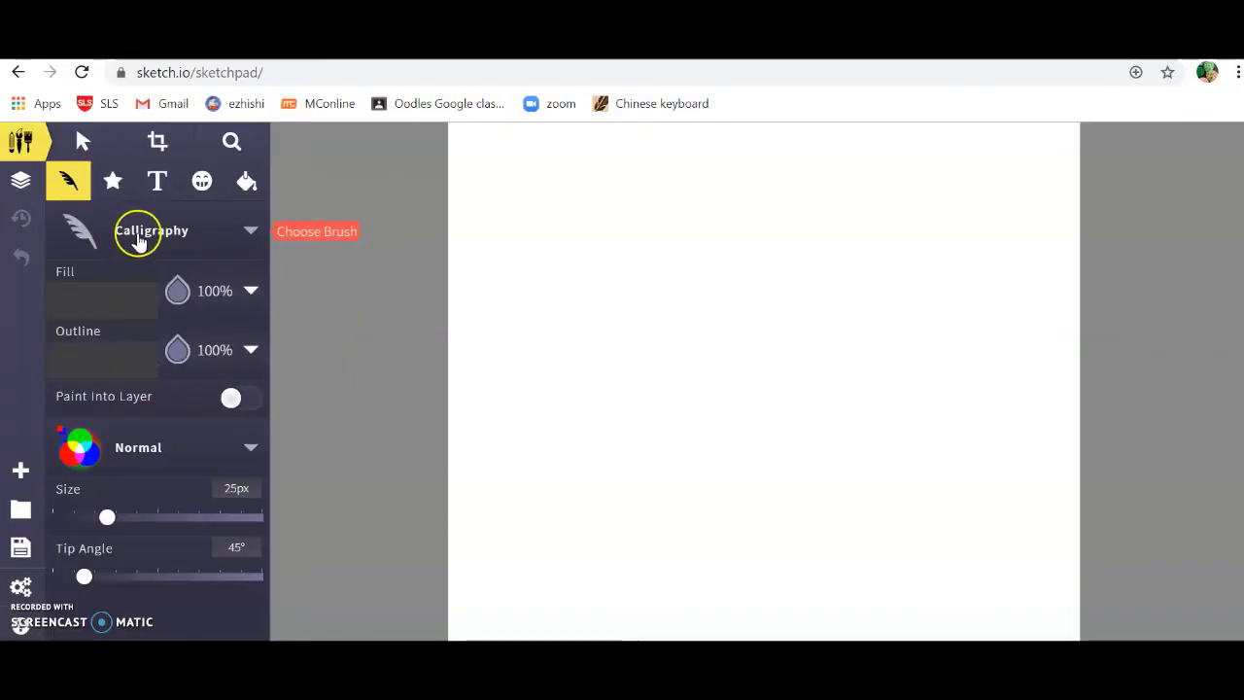
Select the Tile Brush and set its outline colour to pink #FF79C2.
{"action": "left_click", "coordinate": [251, 235]}
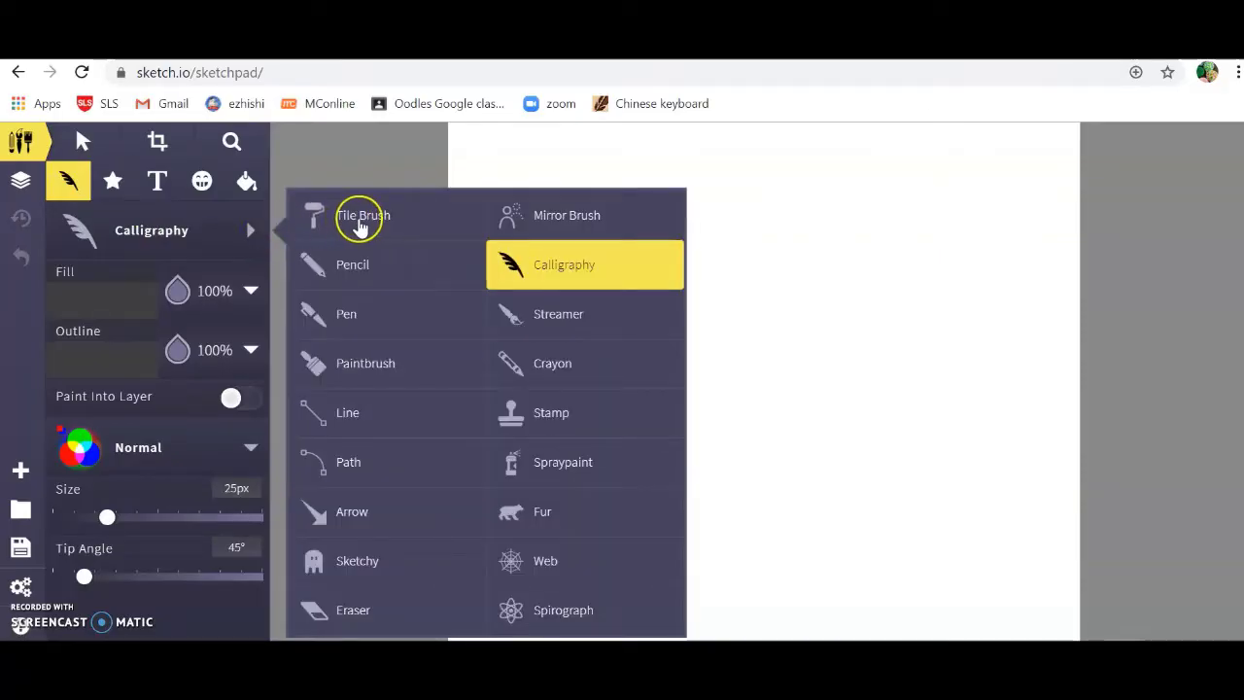
{"action": "left_click", "coordinate": [360, 221]}
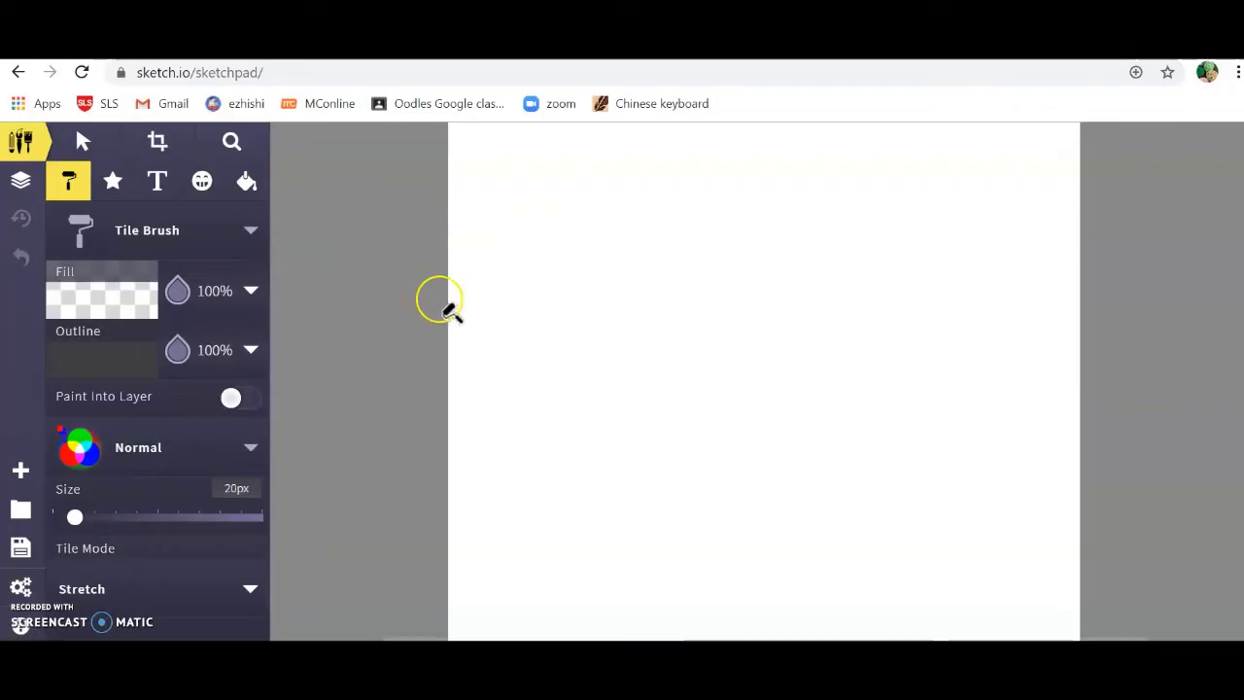
{"action": "left_click", "coordinate": [121, 364]}
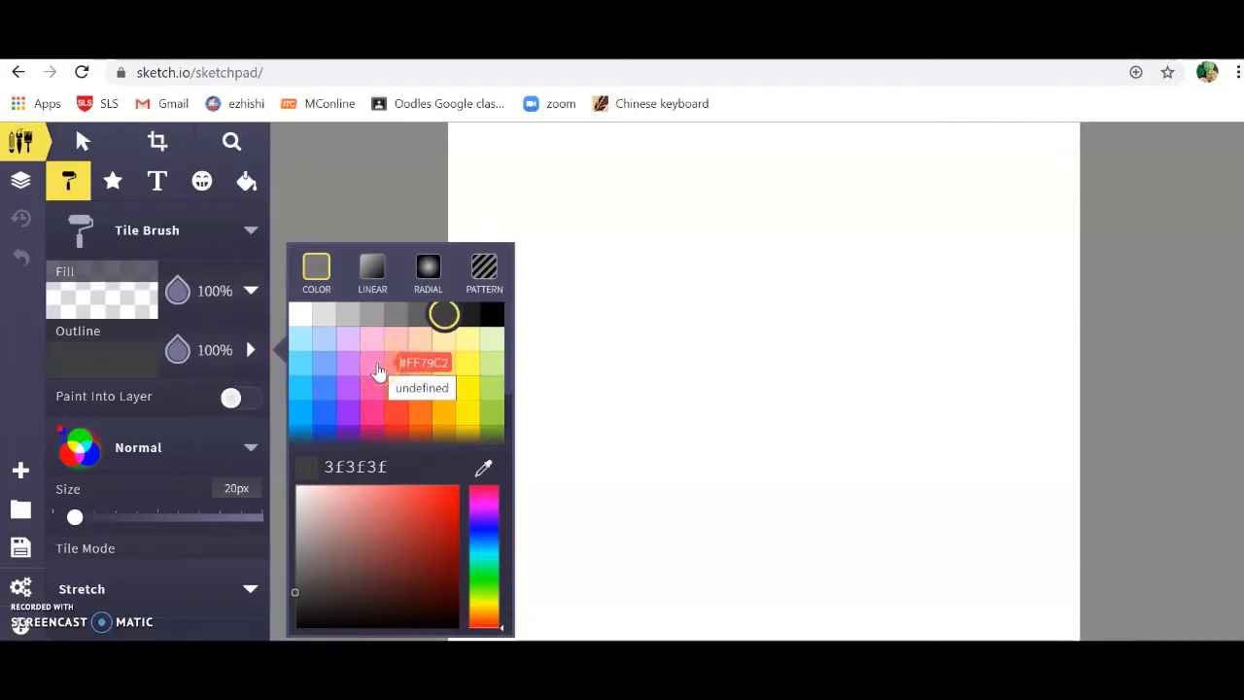
{"action": "left_click", "coordinate": [378, 371]}
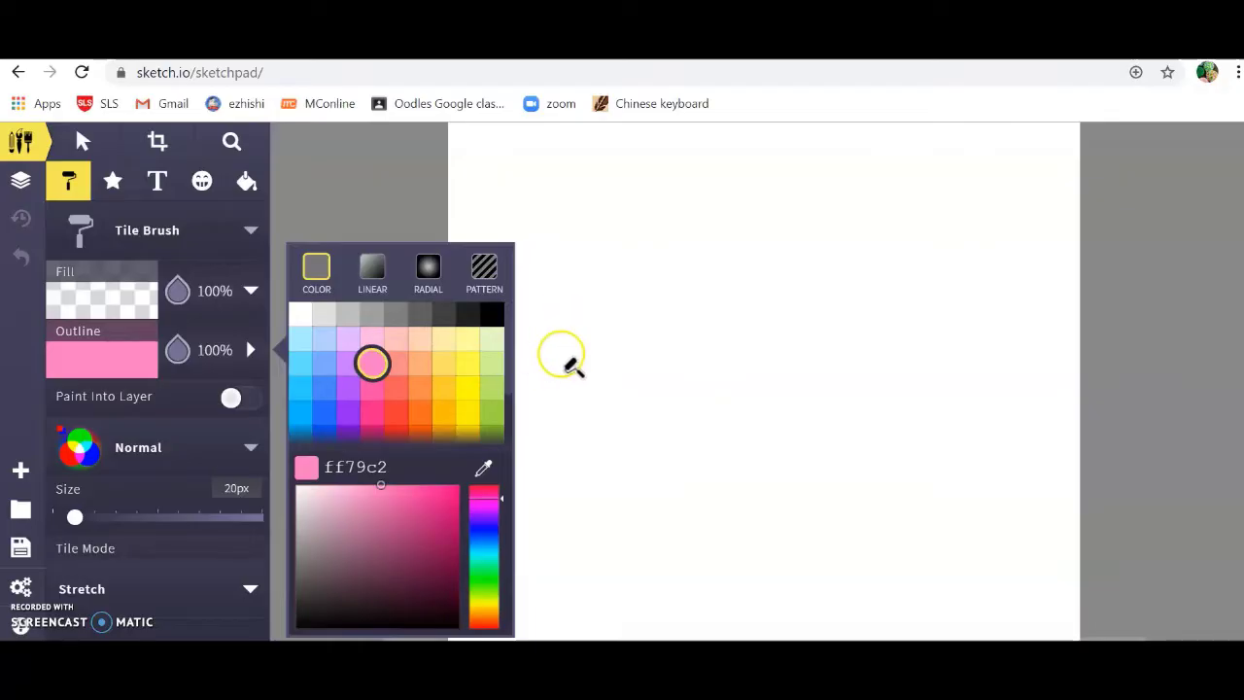
{"action": "left_click", "coordinate": [561, 357]}
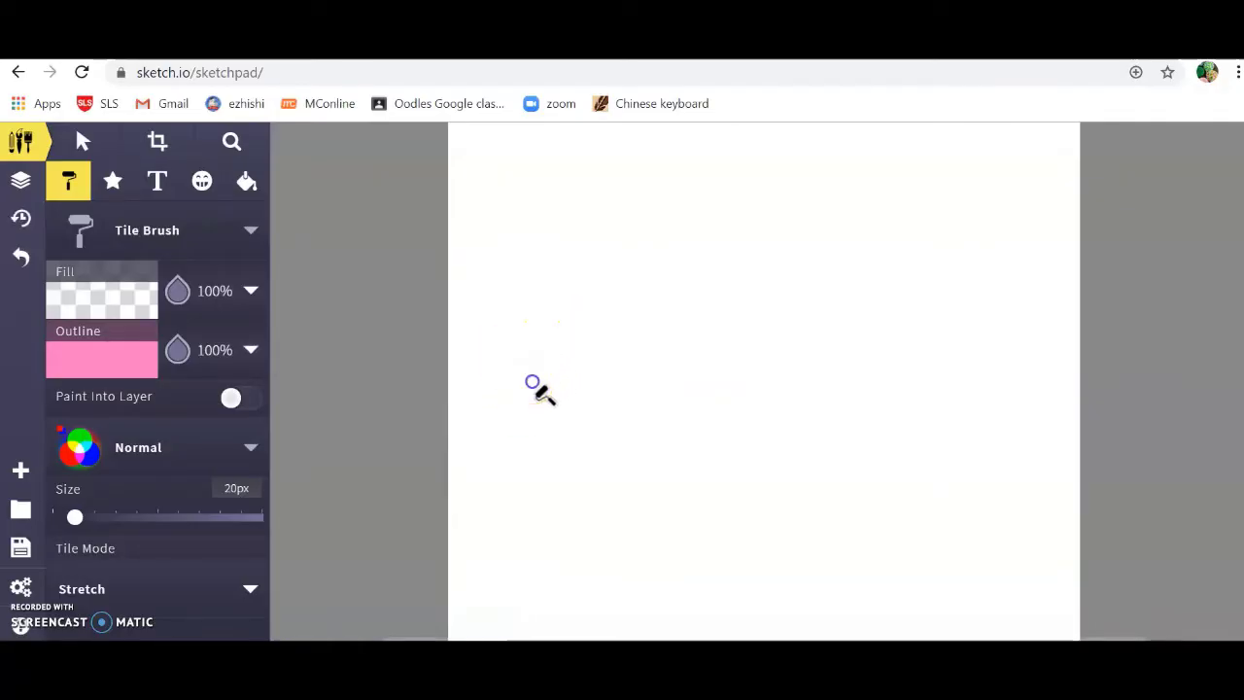
Paint three pink test strokes, then undo all three to leave the canvas blank.
{"action": "left_click_drag", "start_coordinate": [535, 378], "coordinate": [707, 355]}
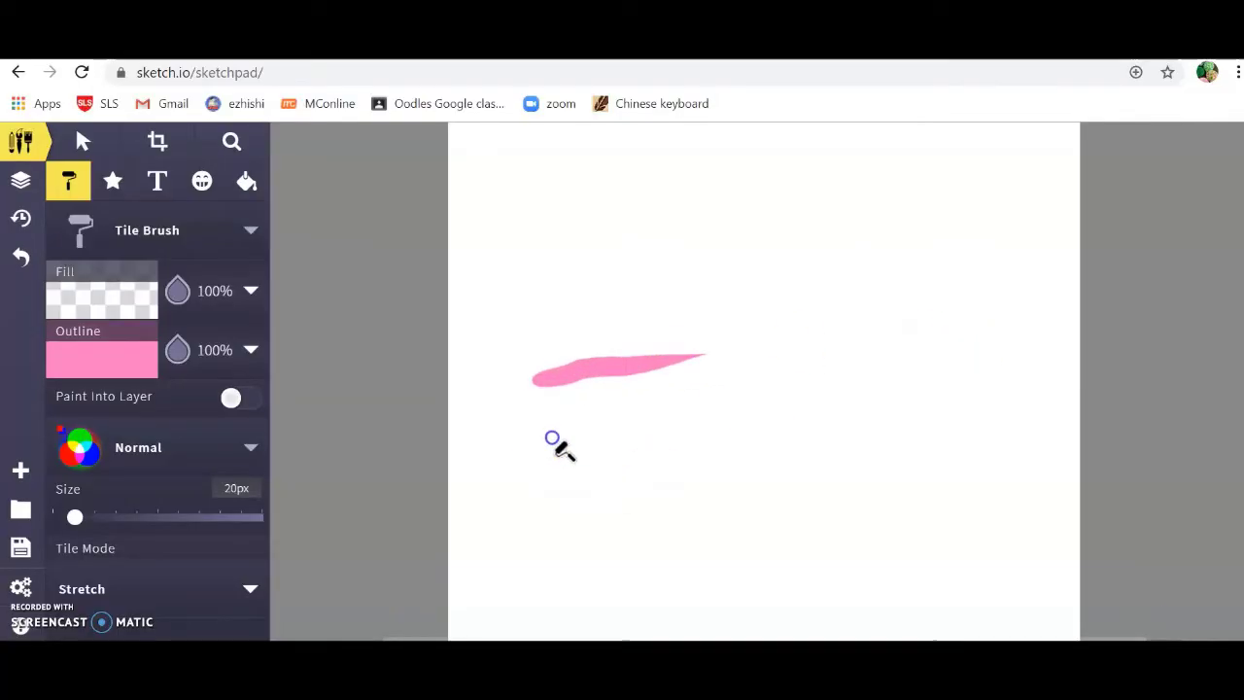
{"action": "left_click_drag", "start_coordinate": [546, 437], "coordinate": [735, 408]}
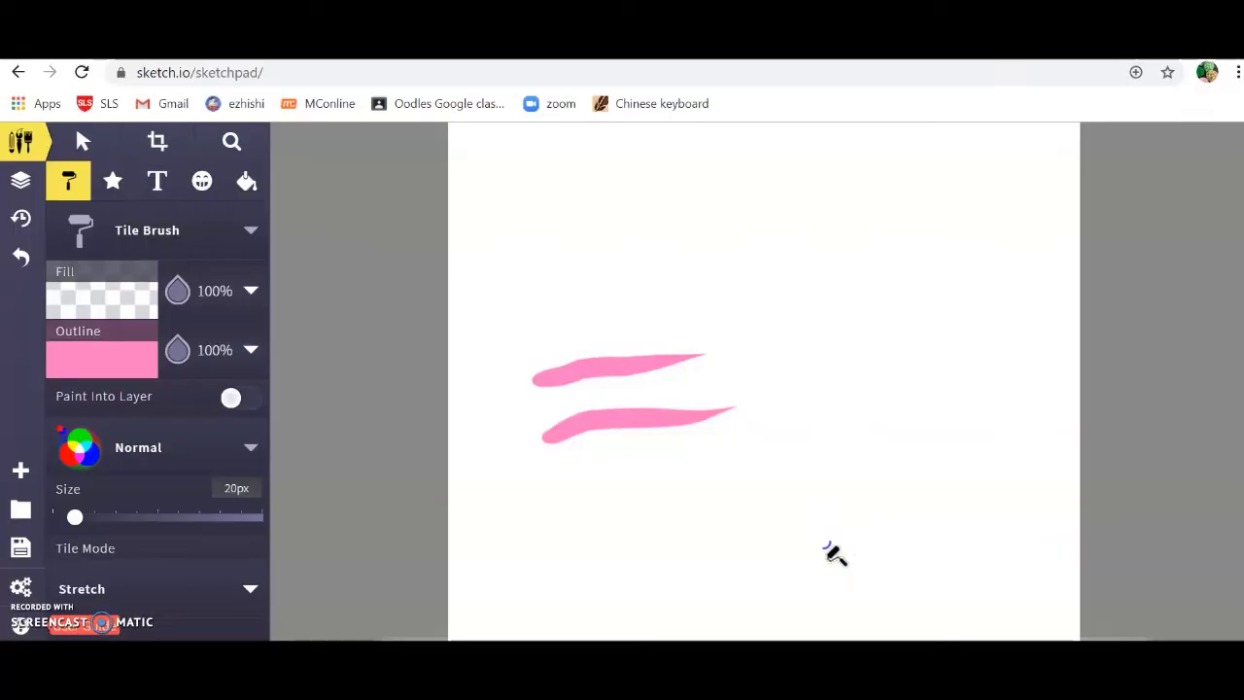
{"action": "mouse_move", "coordinate": [824, 517]}
{"action": "left_mouse_down"}
{"action": "mouse_move", "coordinate": [793, 456]}
{"action": "mouse_move", "coordinate": [835, 435]}
{"action": "mouse_move", "coordinate": [846, 404]}
{"action": "mouse_move", "coordinate": [784, 371]}
{"action": "mouse_move", "coordinate": [828, 340]}
{"action": "mouse_move", "coordinate": [823, 307]}
{"action": "mouse_move", "coordinate": [798, 292]}
{"action": "mouse_move", "coordinate": [796, 208]}
{"action": "left_mouse_up"}
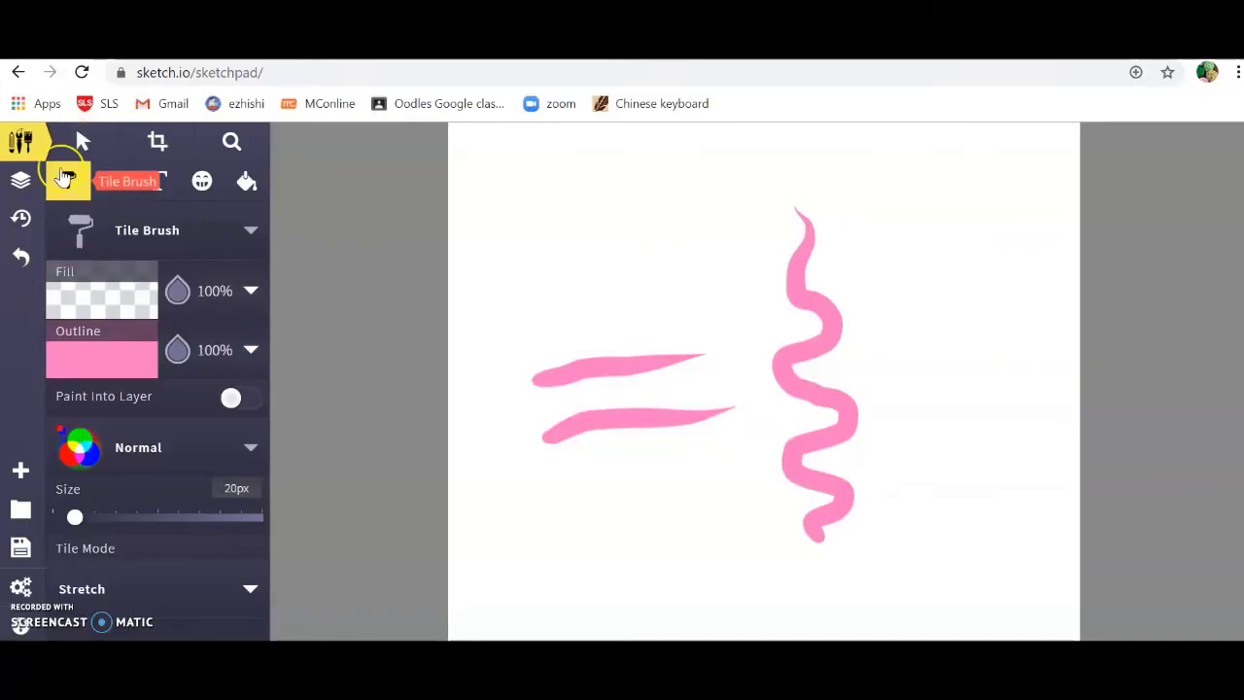
{"action": "left_click", "coordinate": [23, 260]}
{"action": "left_click", "coordinate": [23, 261]}
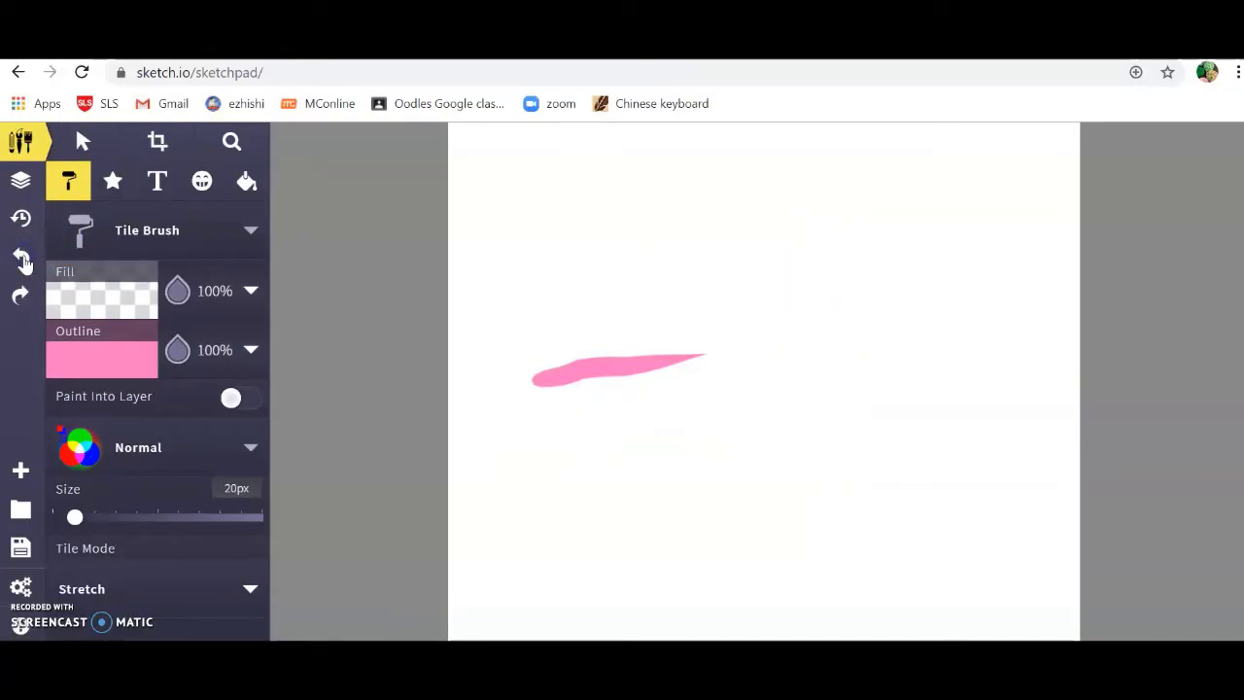
{"action": "left_click", "coordinate": [24, 261]}
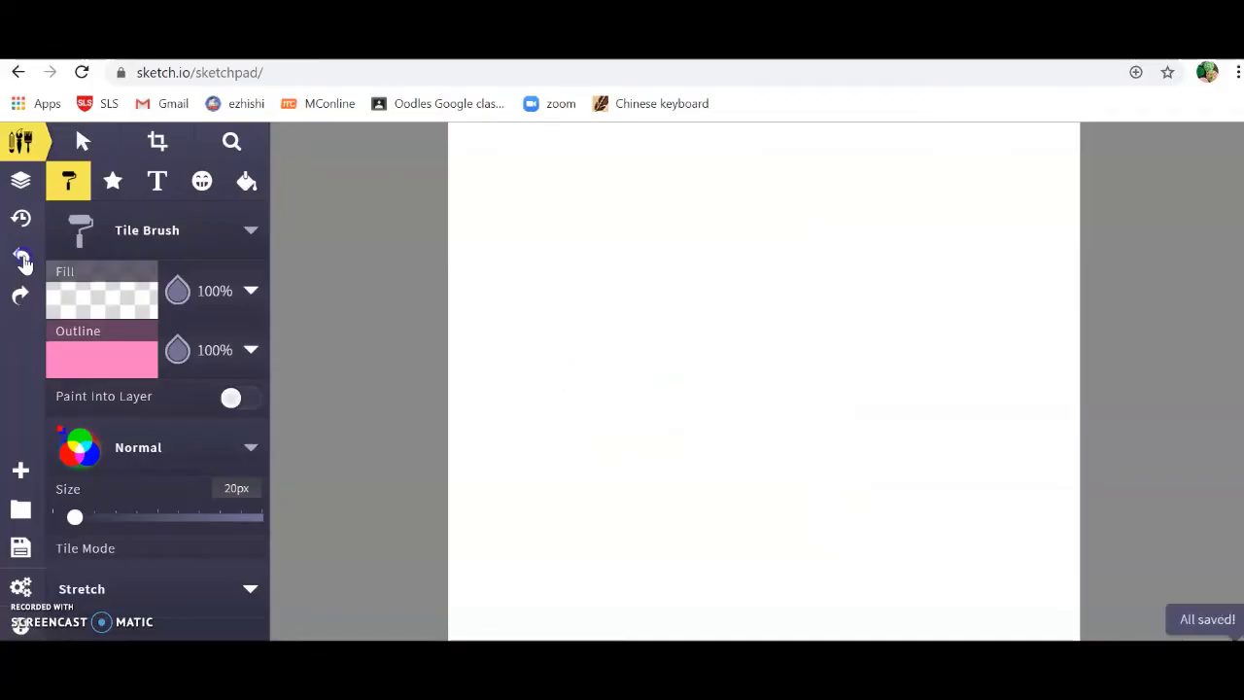
Fill the entire canvas with solid dark navy 061762 using Vector Fill.
{"action": "left_click", "coordinate": [248, 184]}
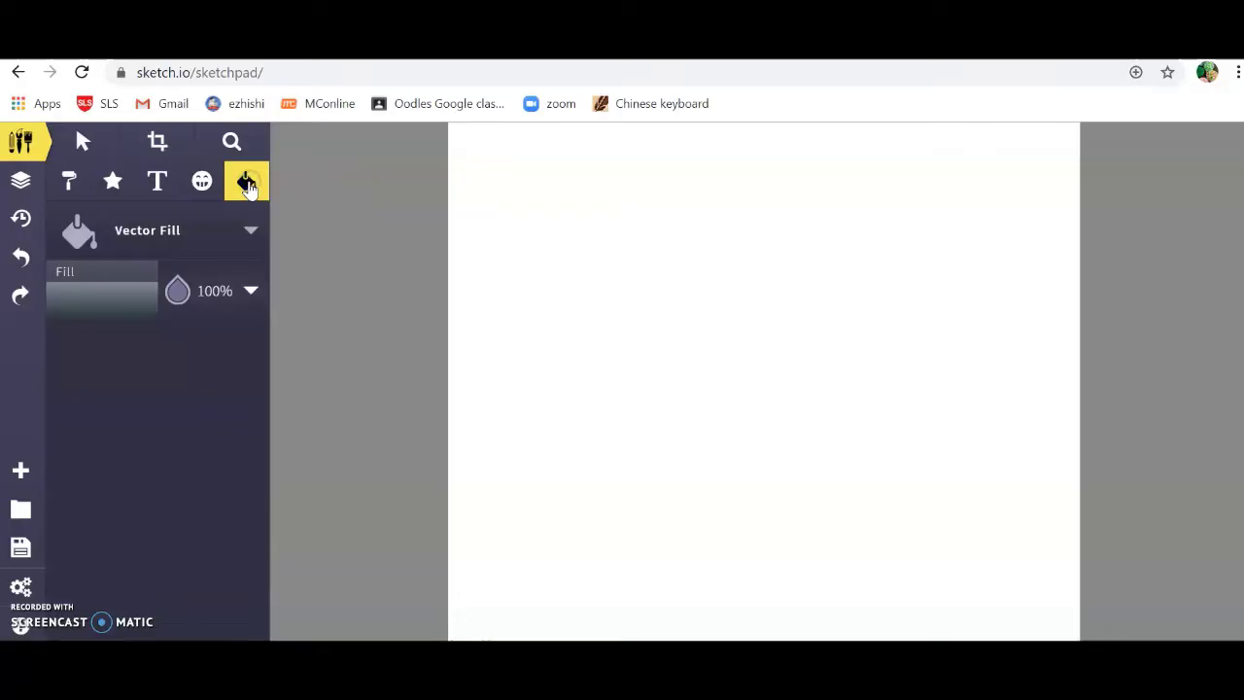
{"action": "left_click", "coordinate": [113, 307]}
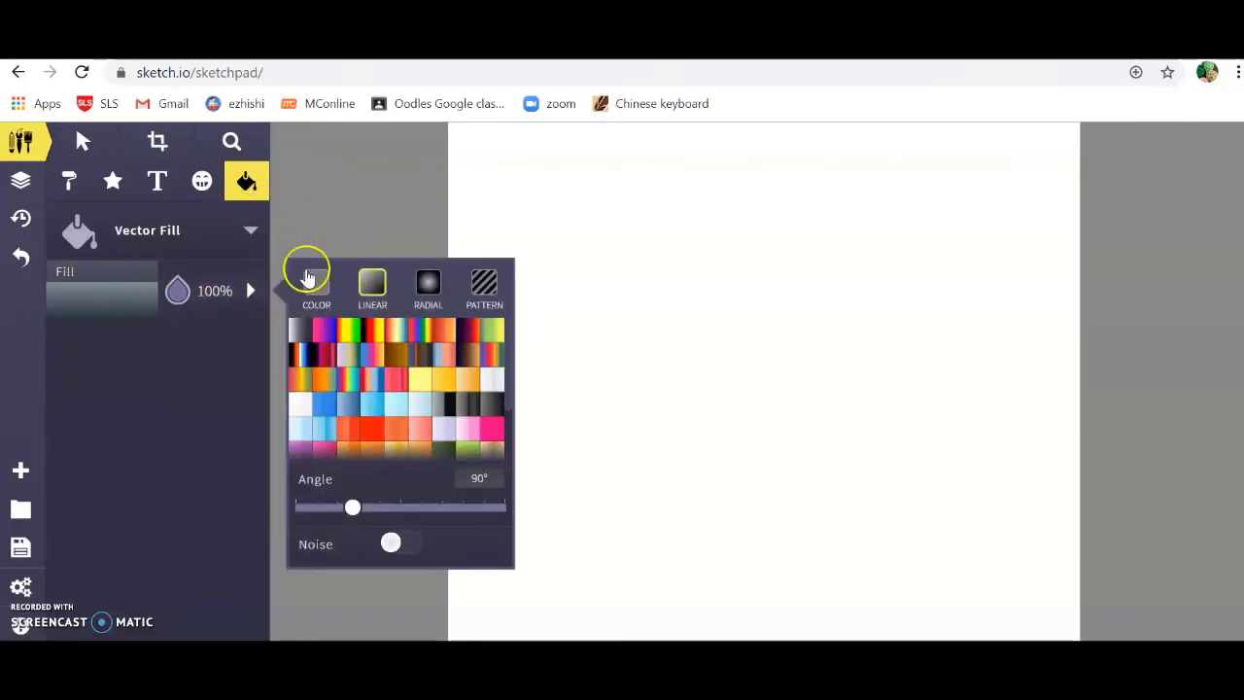
{"action": "left_click", "coordinate": [318, 284]}
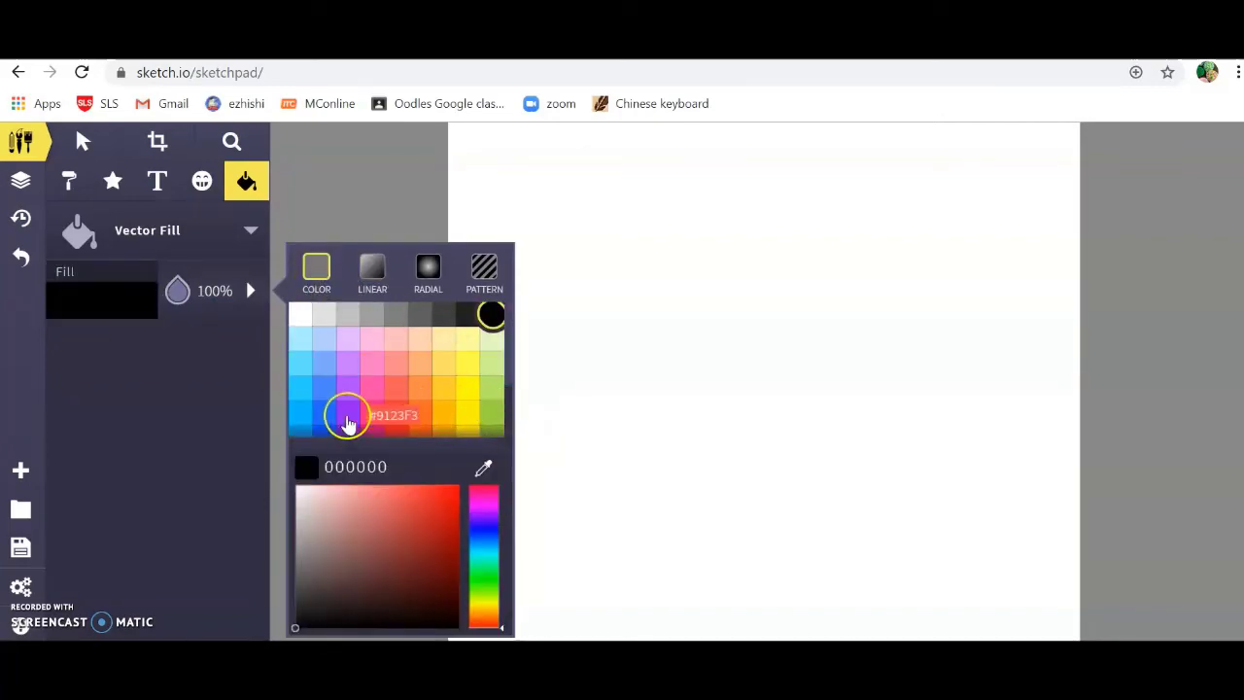
{"action": "scroll", "coordinate": [337, 403], "scroll_direction": "down", "scroll_amount": 2}
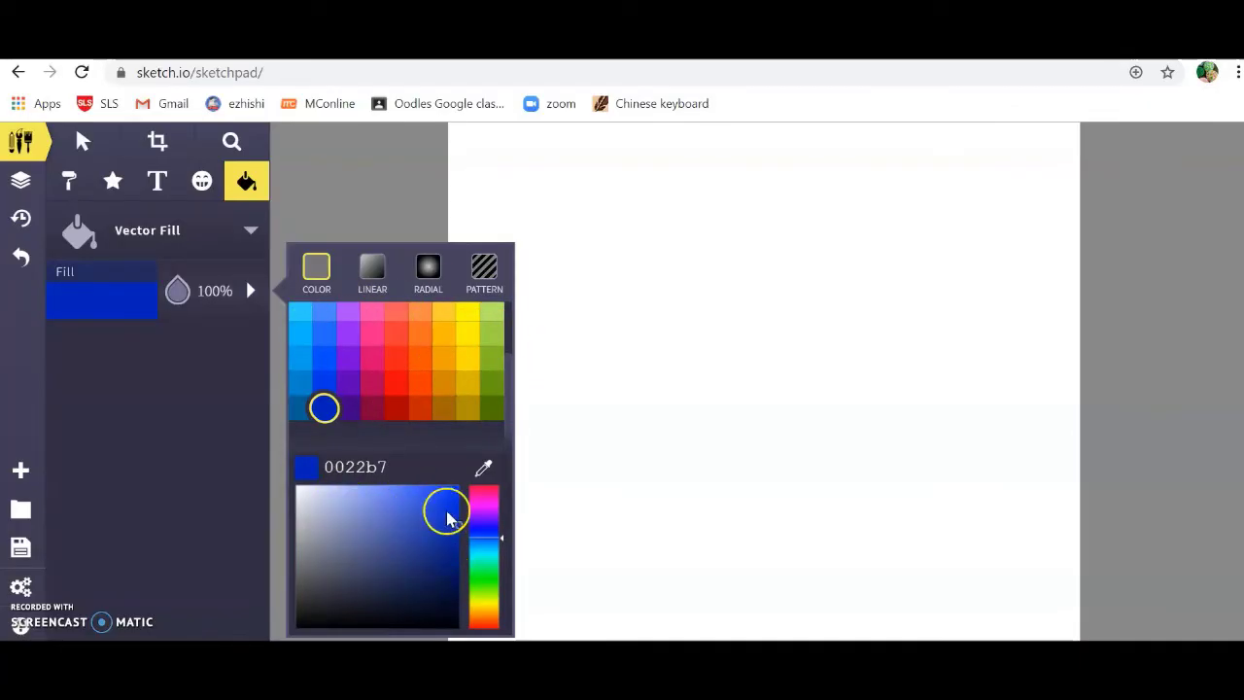
{"action": "left_click_drag", "start_coordinate": [433, 581], "coordinate": [414, 533]}
{"action": "left_click", "coordinate": [449, 573]}
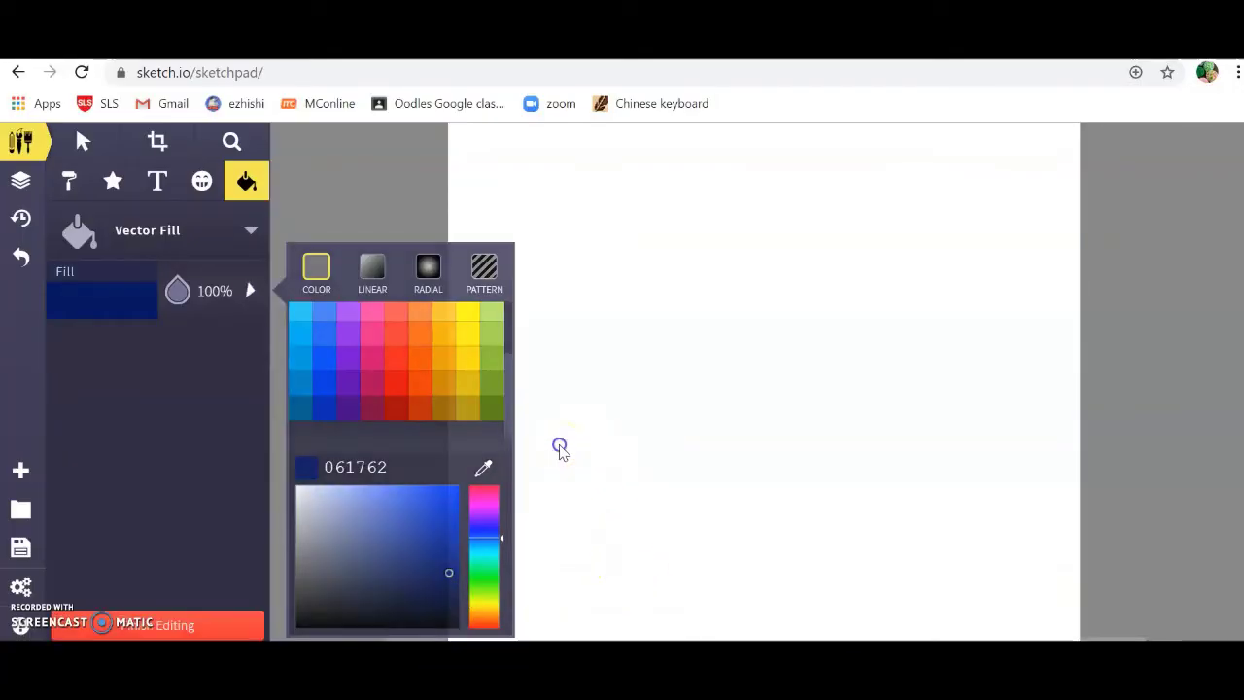
{"action": "left_click", "coordinate": [555, 495]}
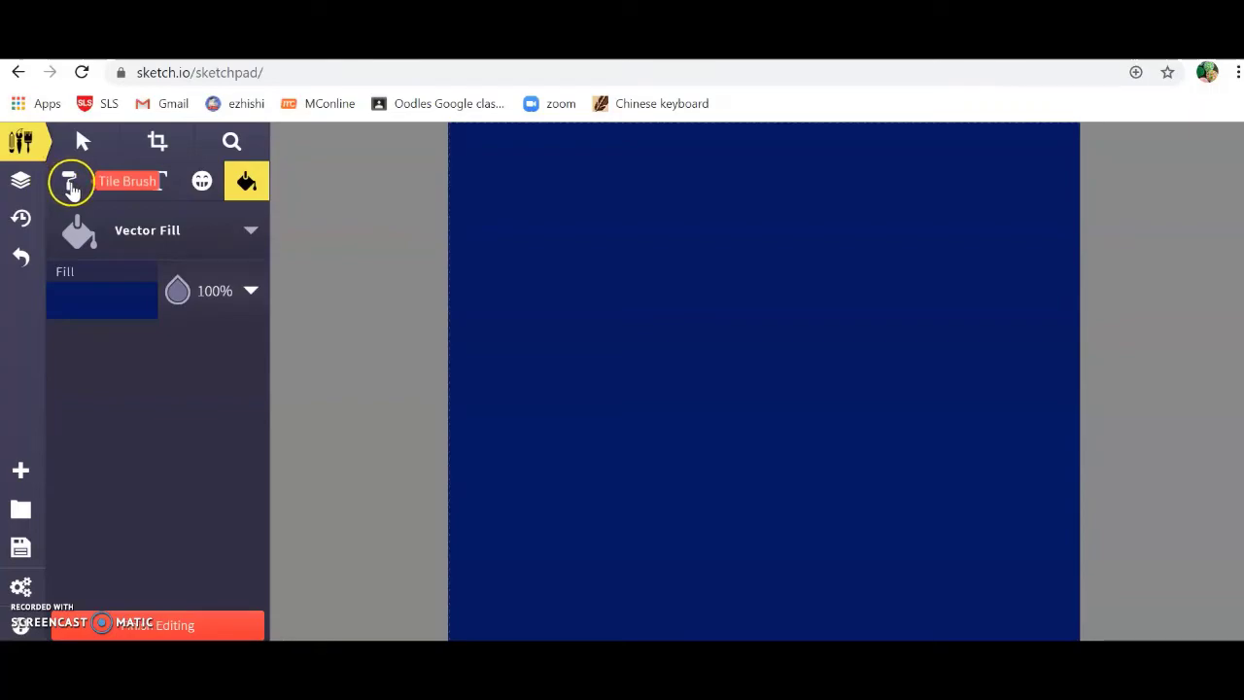
Switch back to the Tile Brush with a bright blue 2469ff outline colour.
{"action": "left_click", "coordinate": [69, 182]}
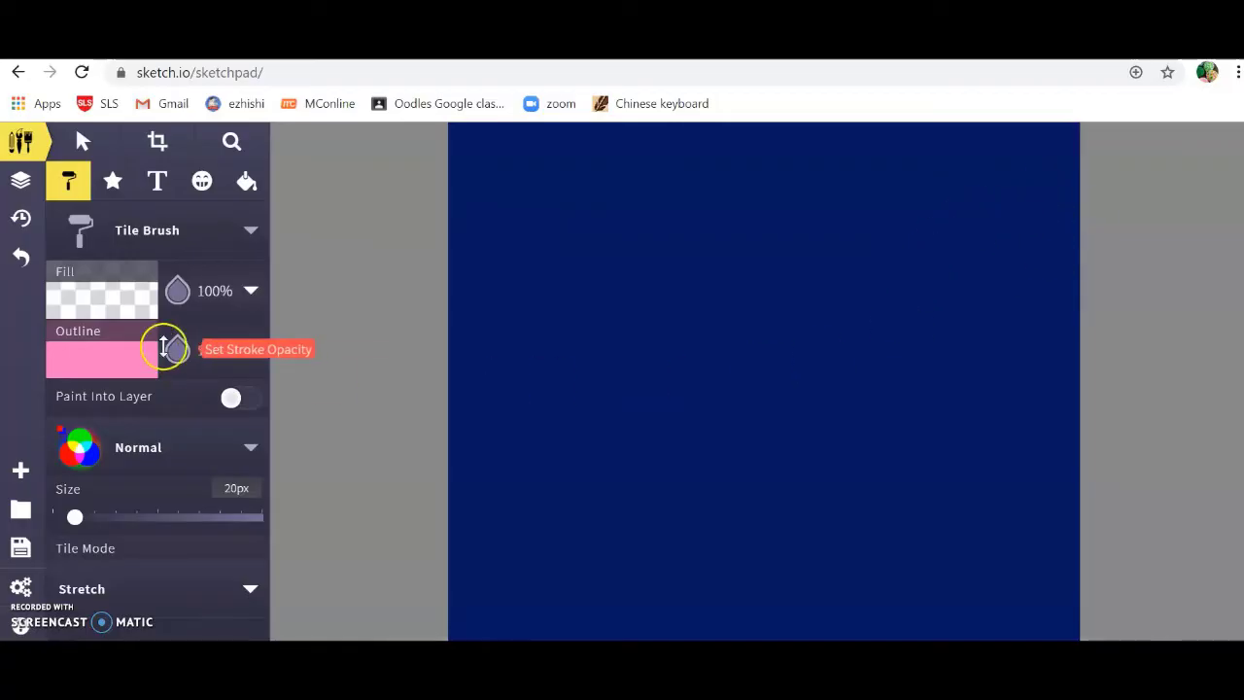
{"action": "left_click", "coordinate": [127, 361]}
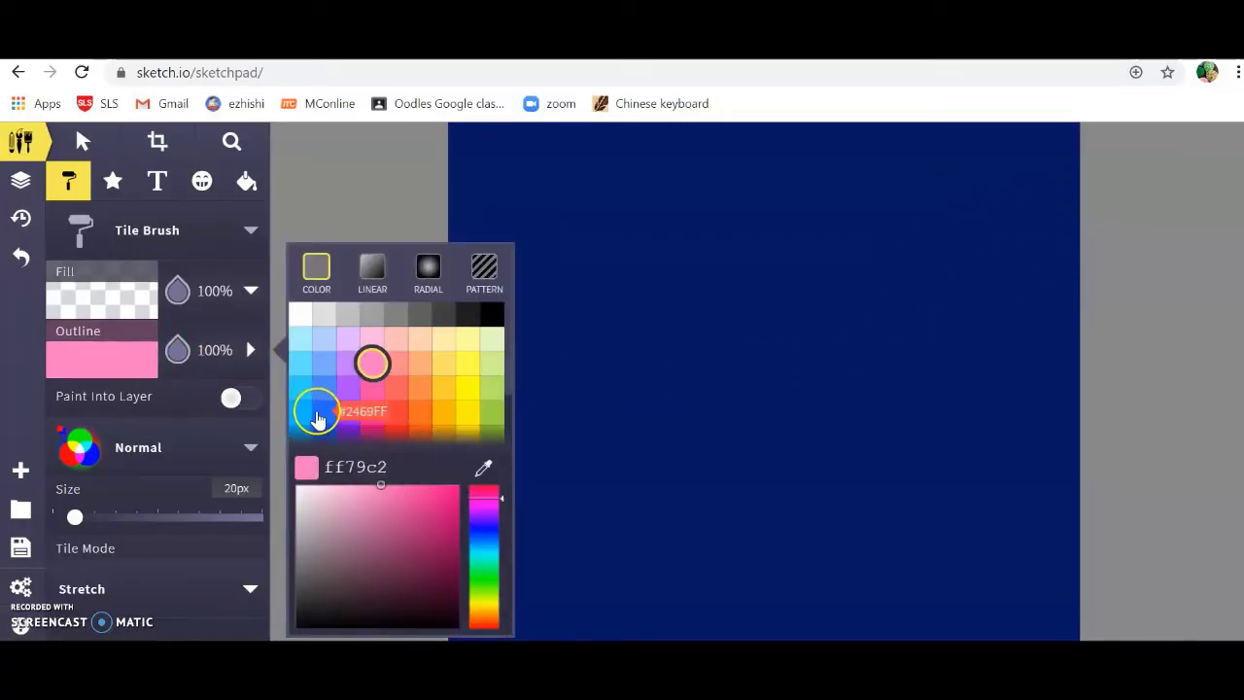
{"action": "left_click", "coordinate": [326, 414]}
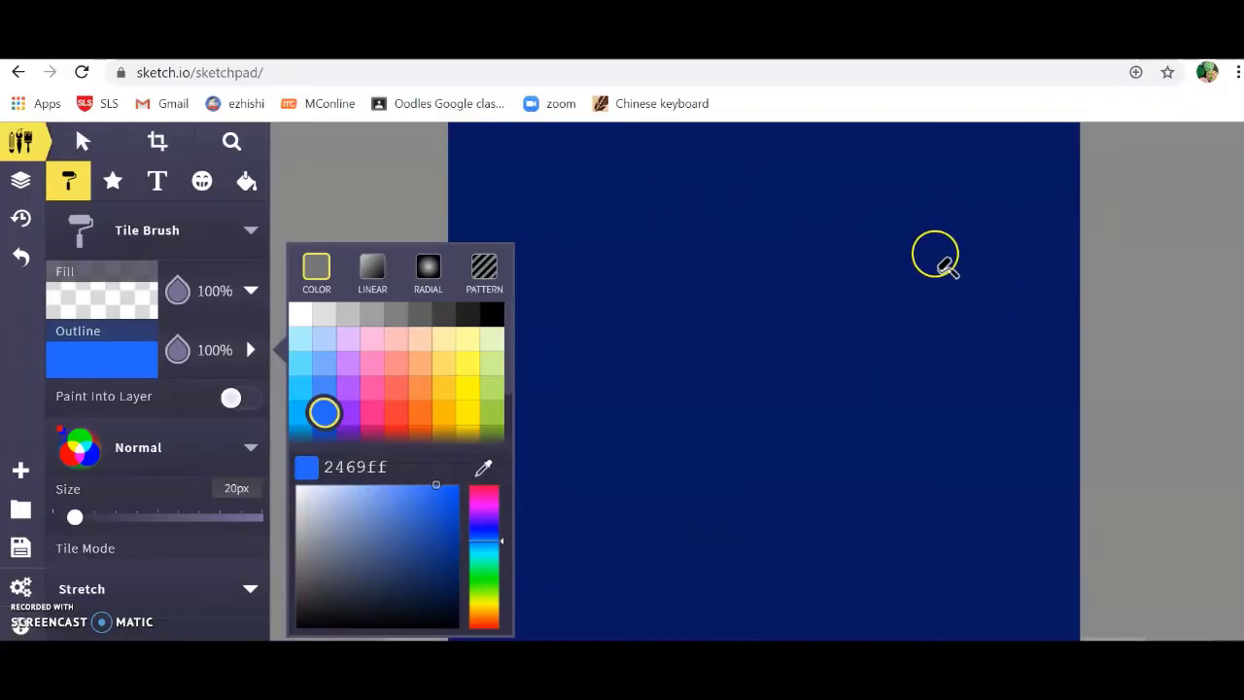
{"action": "left_click", "coordinate": [966, 303]}
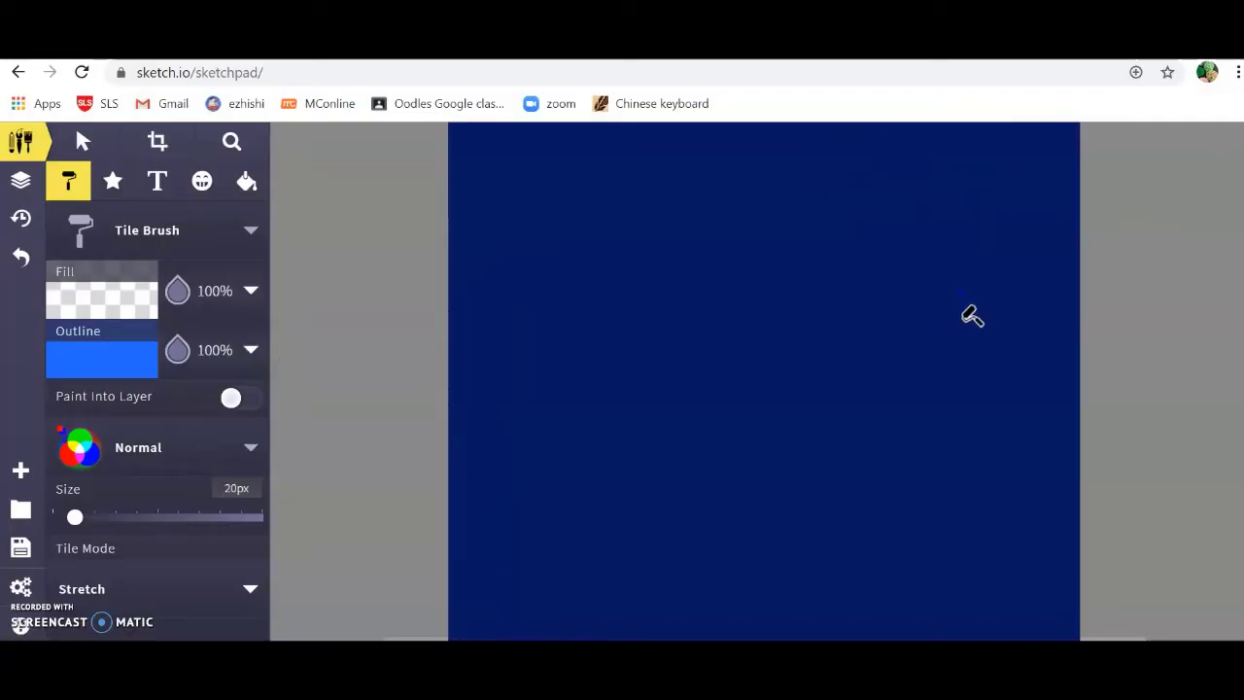
Paint bright blue swirling loops and a long wavy band across the sky.
{"action": "mouse_move", "coordinate": [970, 316]}
{"action": "left_mouse_down"}
{"action": "mouse_move", "coordinate": [915, 284]}
{"action": "mouse_move", "coordinate": [939, 220]}
{"action": "mouse_move", "coordinate": [974, 260]}
{"action": "mouse_move", "coordinate": [963, 304]}
{"action": "left_mouse_up"}
{"action": "mouse_move", "coordinate": [994, 194]}
{"action": "left_mouse_down"}
{"action": "mouse_move", "coordinate": [1013, 258]}
{"action": "mouse_move", "coordinate": [959, 306]}
{"action": "mouse_move", "coordinate": [905, 270]}
{"action": "left_mouse_up"}
{"action": "mouse_move", "coordinate": [921, 178]}
{"action": "left_mouse_down"}
{"action": "mouse_move", "coordinate": [889, 201]}
{"action": "mouse_move", "coordinate": [904, 264]}
{"action": "left_mouse_up"}
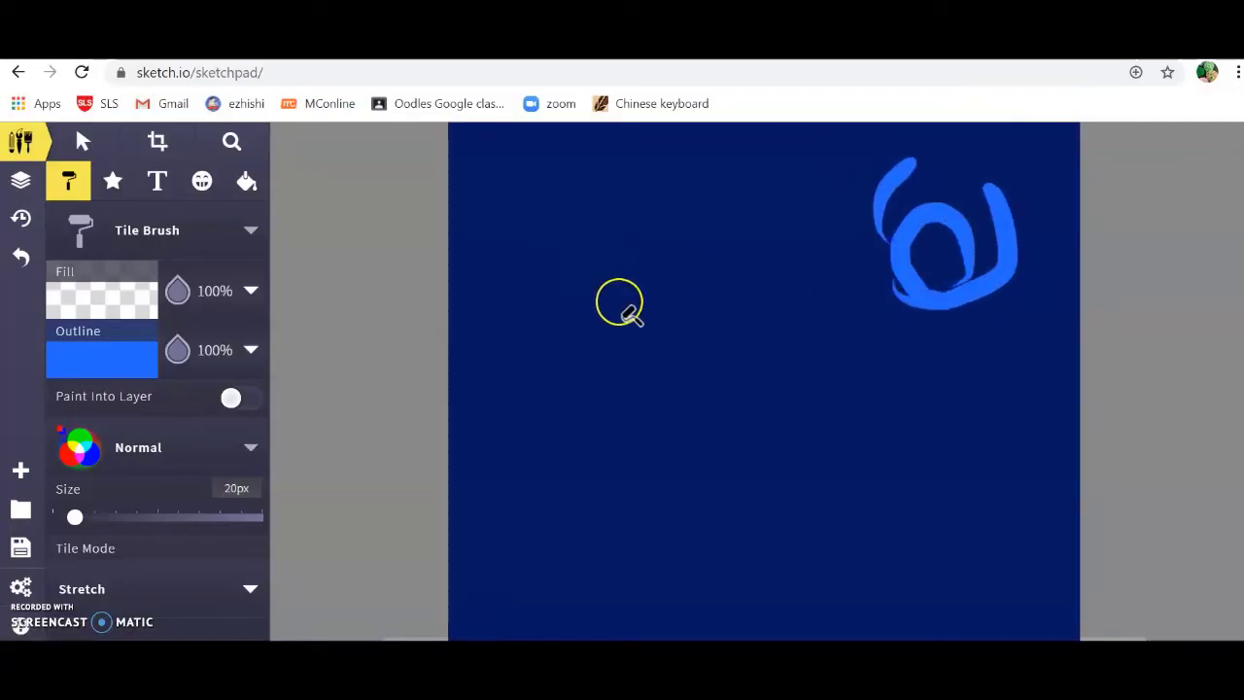
{"action": "mouse_move", "coordinate": [524, 300]}
{"action": "left_mouse_down"}
{"action": "mouse_move", "coordinate": [527, 364]}
{"action": "mouse_move", "coordinate": [504, 326]}
{"action": "mouse_move", "coordinate": [528, 289]}
{"action": "left_mouse_up"}
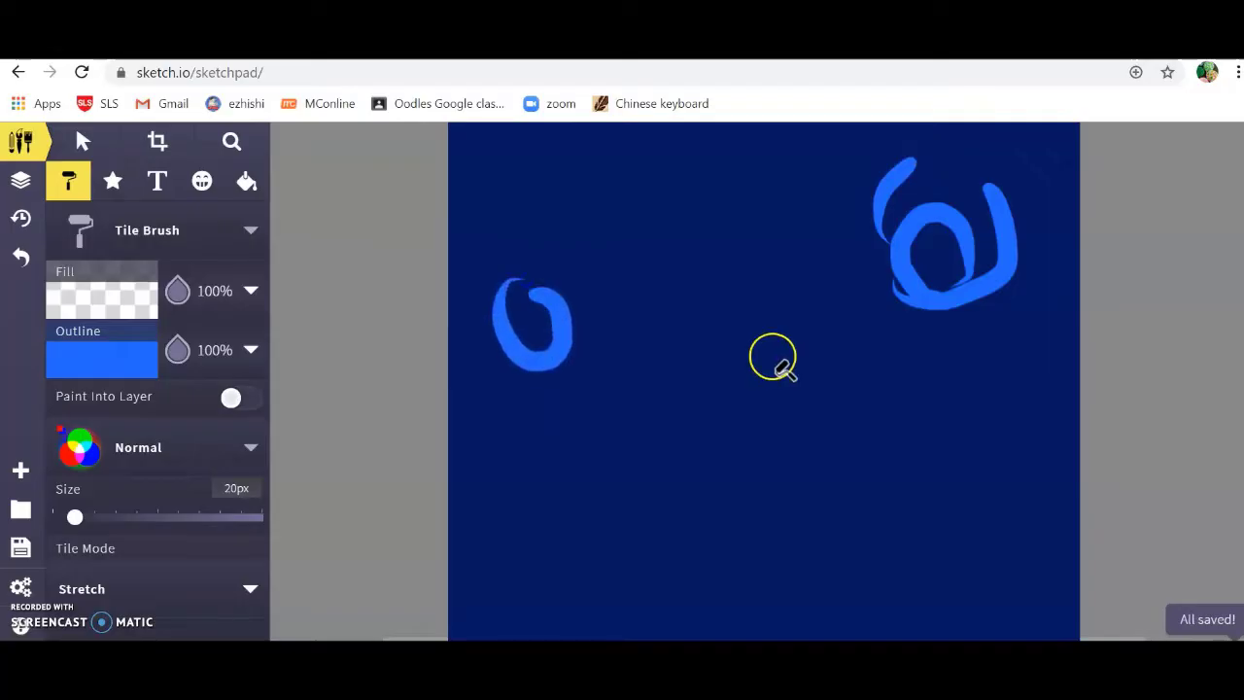
{"action": "mouse_move", "coordinate": [1033, 326]}
{"action": "left_mouse_down"}
{"action": "mouse_move", "coordinate": [960, 321]}
{"action": "mouse_move", "coordinate": [878, 408]}
{"action": "mouse_move", "coordinate": [784, 420]}
{"action": "mouse_move", "coordinate": [739, 386]}
{"action": "mouse_move", "coordinate": [634, 423]}
{"action": "mouse_move", "coordinate": [597, 489]}
{"action": "mouse_move", "coordinate": [570, 497]}
{"action": "mouse_move", "coordinate": [477, 470]}
{"action": "left_mouse_up"}
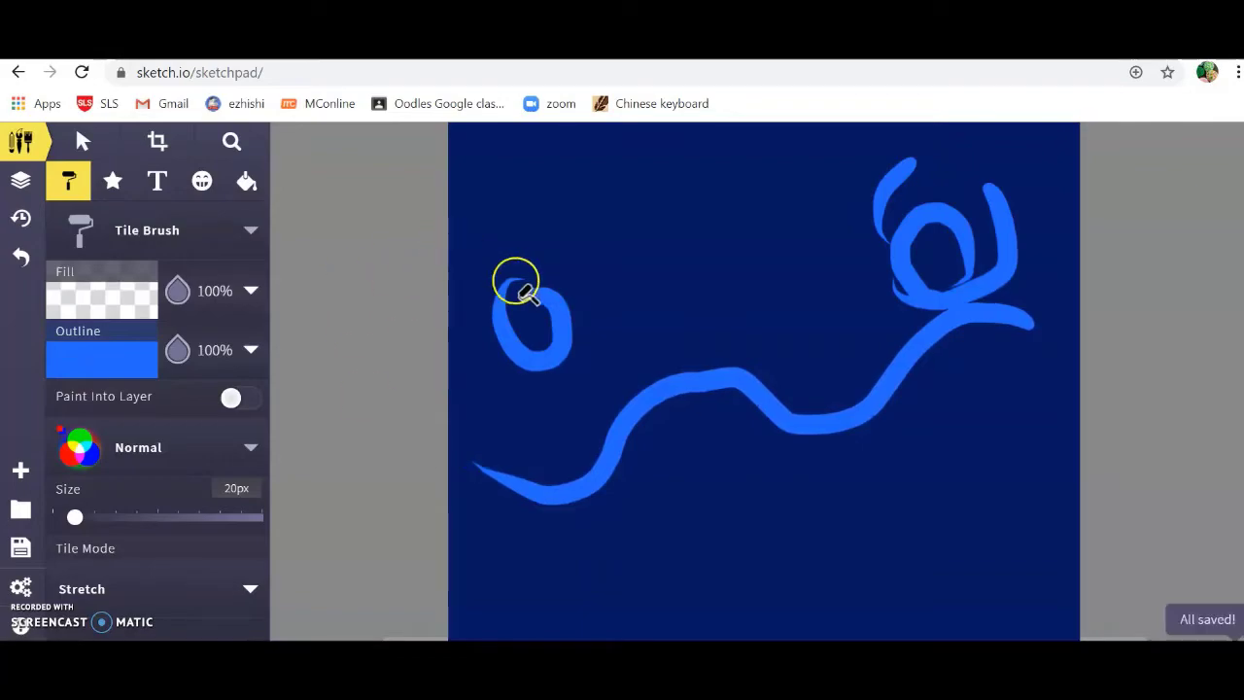
{"action": "mouse_move", "coordinate": [453, 261]}
{"action": "left_mouse_down"}
{"action": "mouse_move", "coordinate": [541, 242]}
{"action": "mouse_move", "coordinate": [583, 284]}
{"action": "mouse_move", "coordinate": [648, 310]}
{"action": "mouse_move", "coordinate": [701, 295]}
{"action": "mouse_move", "coordinate": [721, 240]}
{"action": "mouse_move", "coordinate": [682, 206]}
{"action": "mouse_move", "coordinate": [625, 224]}
{"action": "mouse_move", "coordinate": [646, 274]}
{"action": "left_mouse_up"}
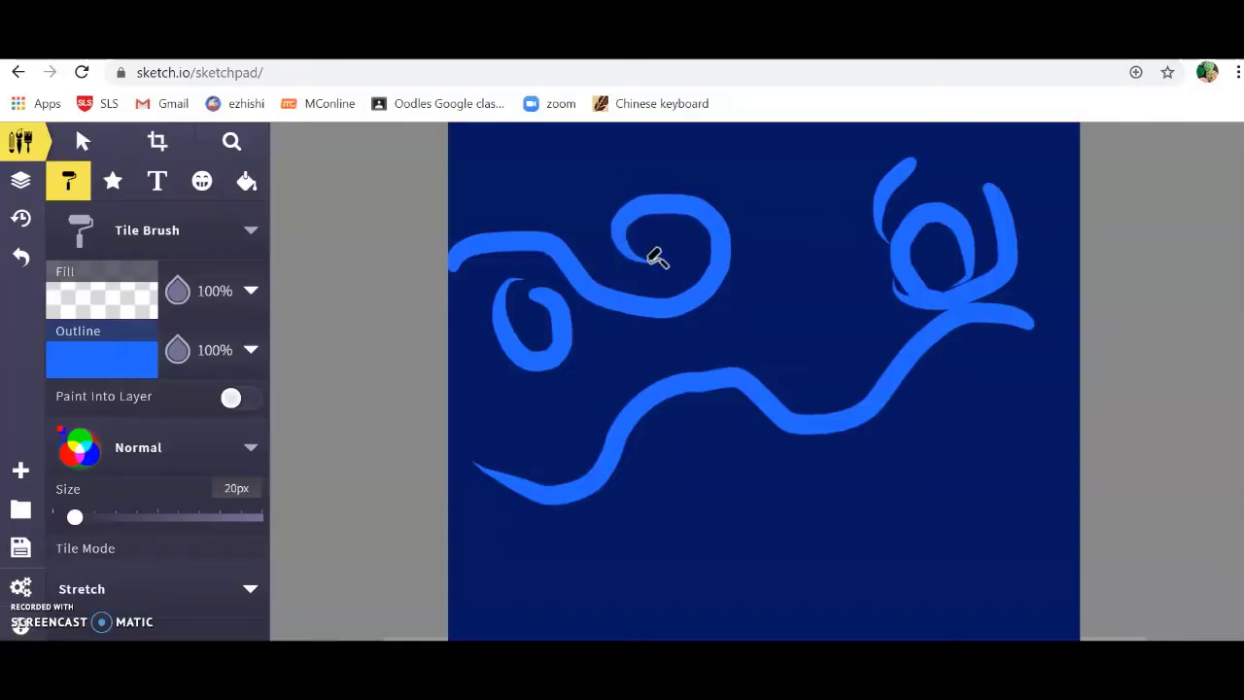
{"action": "mouse_move", "coordinate": [590, 175]}
{"action": "left_mouse_down"}
{"action": "mouse_move", "coordinate": [754, 233]}
{"action": "mouse_move", "coordinate": [765, 298]}
{"action": "mouse_move", "coordinate": [726, 342]}
{"action": "mouse_move", "coordinate": [630, 342]}
{"action": "left_mouse_up"}
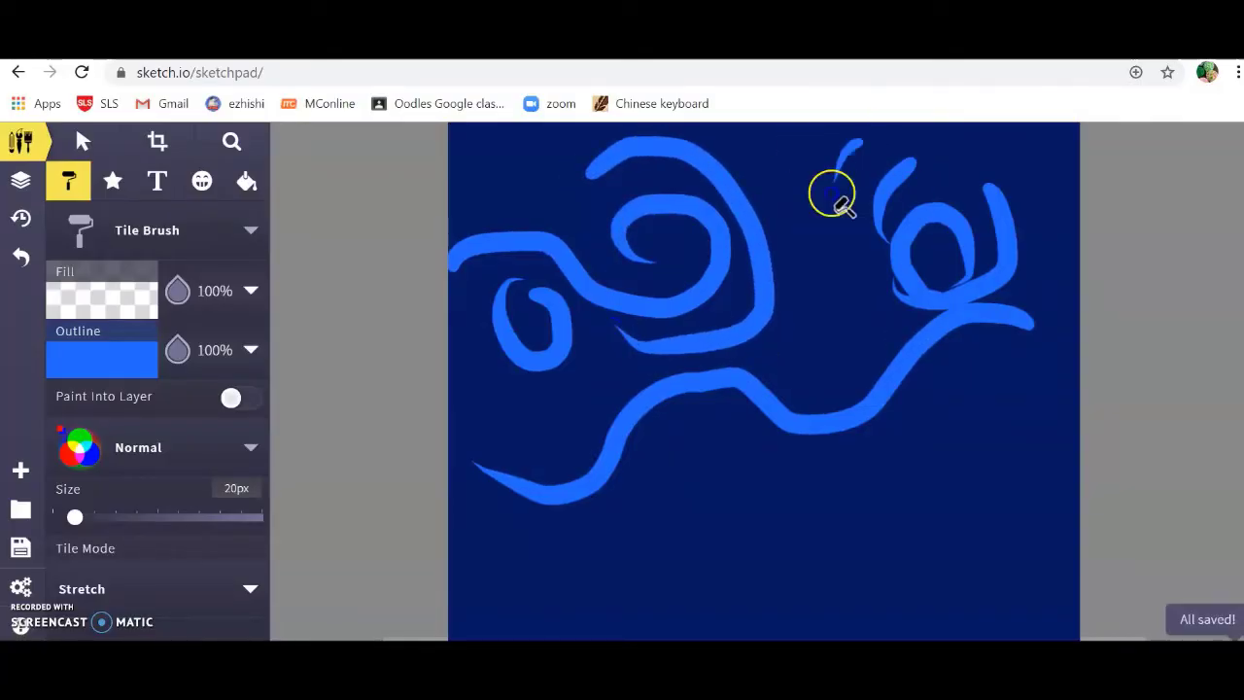
Extend the blue swirls at the top right and add two more waves.
{"action": "mouse_move", "coordinate": [844, 207]}
{"action": "left_mouse_down"}
{"action": "mouse_move", "coordinate": [832, 277]}
{"action": "mouse_move", "coordinate": [859, 316]}
{"action": "mouse_move", "coordinate": [899, 321]}
{"action": "left_mouse_up"}
{"action": "mouse_move", "coordinate": [975, 136]}
{"action": "left_mouse_down"}
{"action": "mouse_move", "coordinate": [1048, 173]}
{"action": "mouse_move", "coordinate": [1067, 289]}
{"action": "left_mouse_up"}
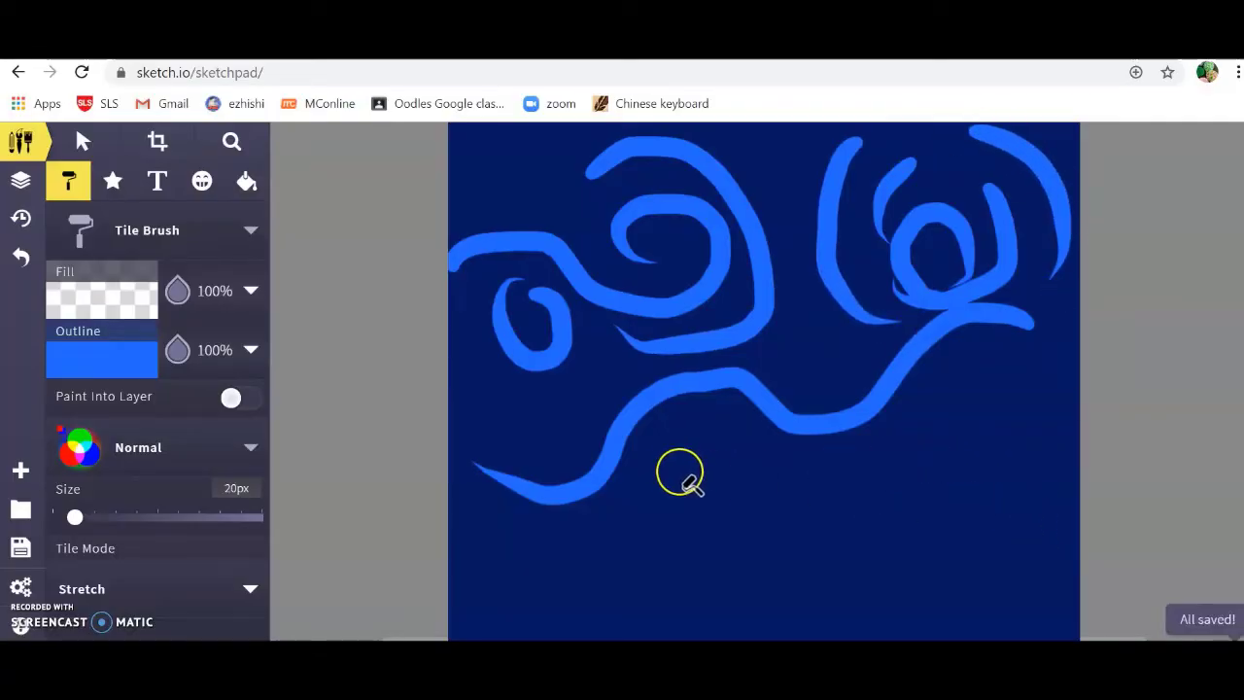
{"action": "mouse_move", "coordinate": [739, 449]}
{"action": "left_mouse_down"}
{"action": "mouse_move", "coordinate": [792, 482]}
{"action": "mouse_move", "coordinate": [923, 505]}
{"action": "mouse_move", "coordinate": [962, 463]}
{"action": "mouse_move", "coordinate": [1073, 421]}
{"action": "mouse_move", "coordinate": [1095, 435]}
{"action": "mouse_move", "coordinate": [1111, 476]}
{"action": "left_mouse_up"}
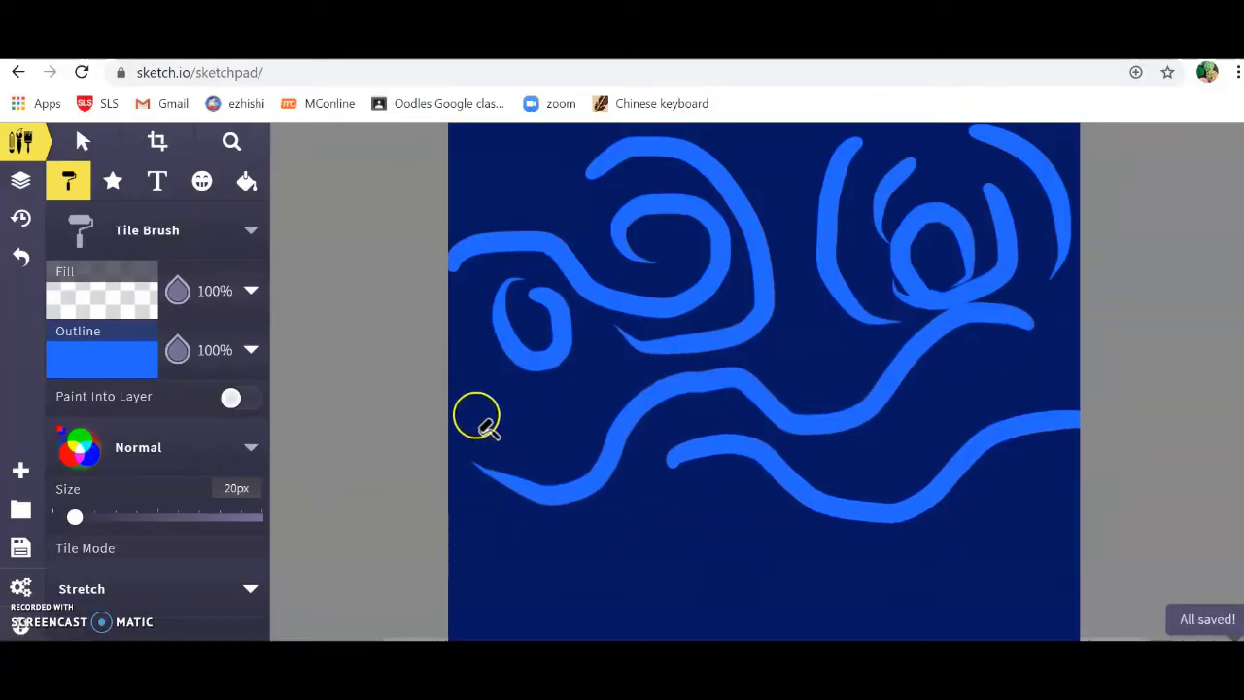
{"action": "mouse_move", "coordinate": [457, 399]}
{"action": "left_mouse_down"}
{"action": "mouse_move", "coordinate": [499, 439]}
{"action": "mouse_move", "coordinate": [551, 428]}
{"action": "mouse_move", "coordinate": [583, 392]}
{"action": "mouse_move", "coordinate": [656, 384]}
{"action": "left_mouse_up"}
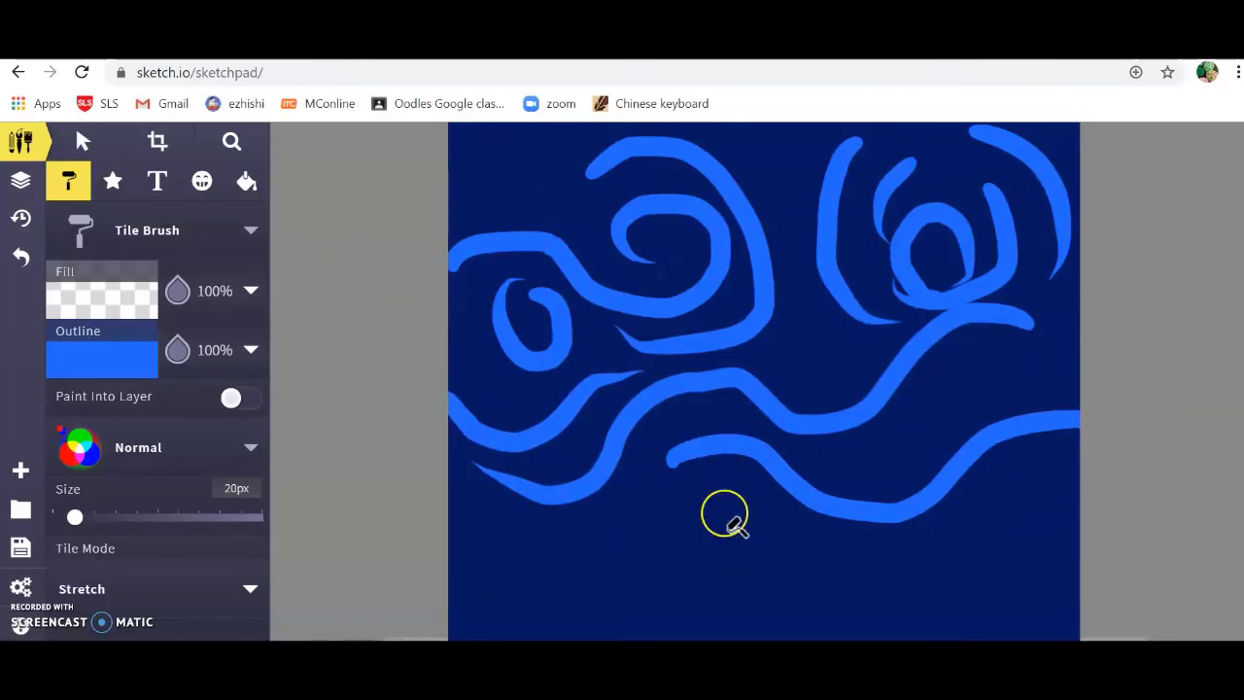
{"action": "left_click", "coordinate": [128, 369]}
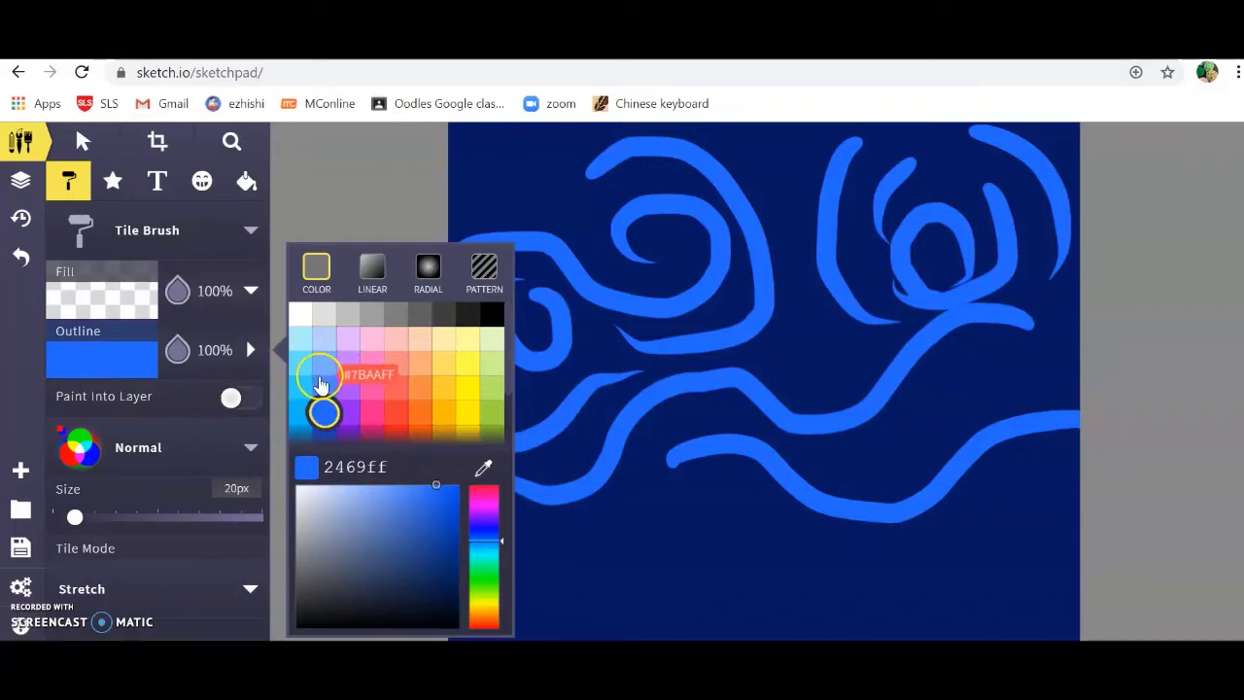
Set the brush outline colour to dark teal 146586.
{"action": "scroll", "coordinate": [321, 386], "scroll_direction": "down", "scroll_amount": 2}
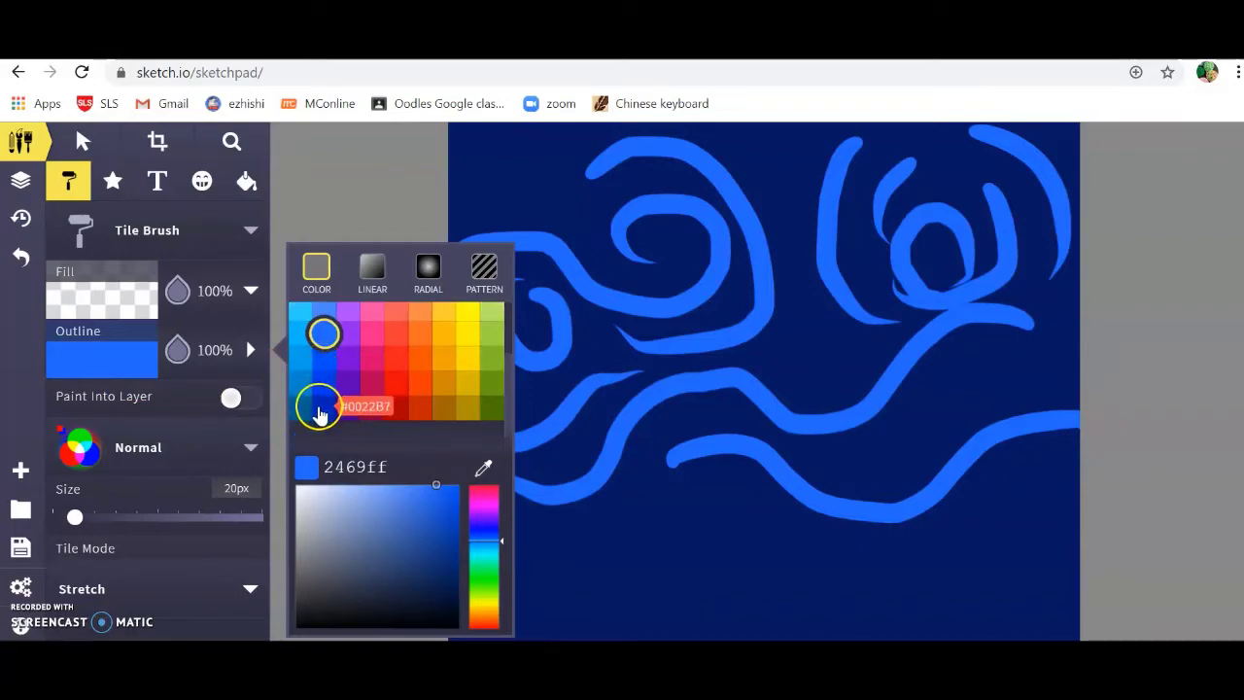
{"action": "scroll", "coordinate": [311, 408], "scroll_direction": "up", "scroll_amount": 2}
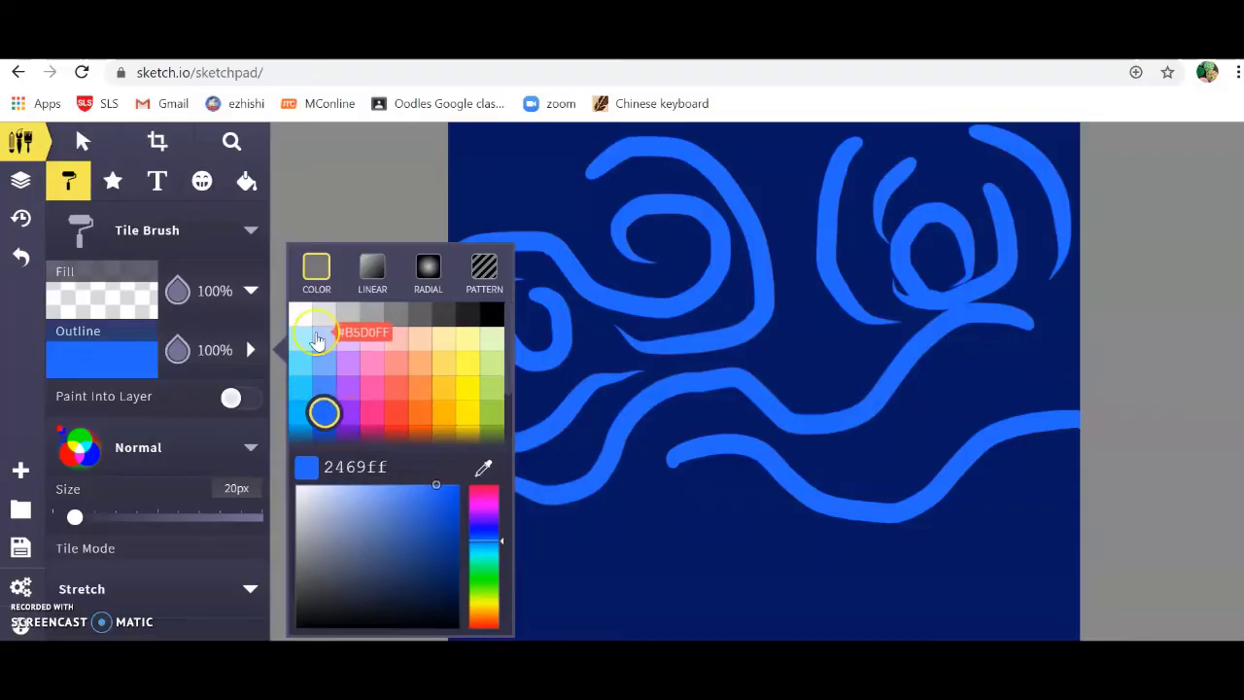
{"action": "left_click", "coordinate": [316, 413]}
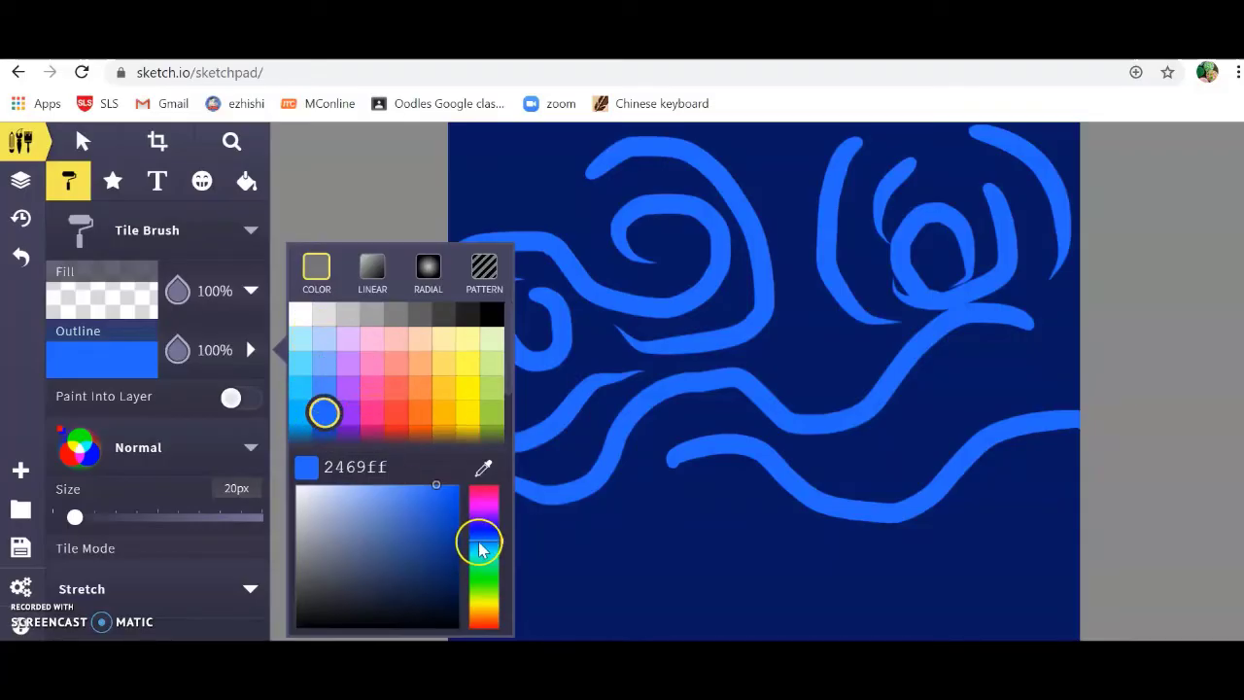
{"action": "mouse_move", "coordinate": [493, 541]}
{"action": "left_mouse_down"}
{"action": "mouse_move", "coordinate": [493, 526]}
{"action": "mouse_move", "coordinate": [493, 550]}
{"action": "left_mouse_up"}
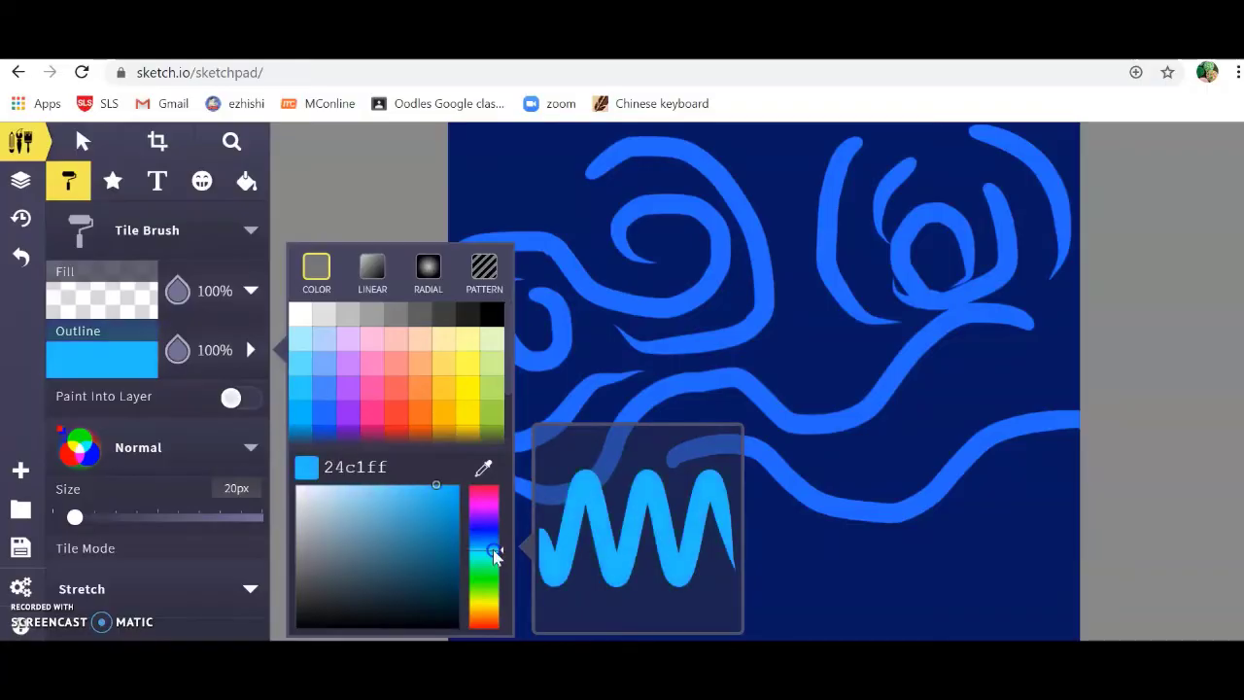
{"action": "mouse_move", "coordinate": [417, 518]}
{"action": "left_mouse_down"}
{"action": "mouse_move", "coordinate": [431, 555]}
{"action": "mouse_move", "coordinate": [411, 574]}
{"action": "mouse_move", "coordinate": [448, 532]}
{"action": "mouse_move", "coordinate": [434, 552]}
{"action": "left_mouse_up"}
{"action": "left_click", "coordinate": [394, 561]}
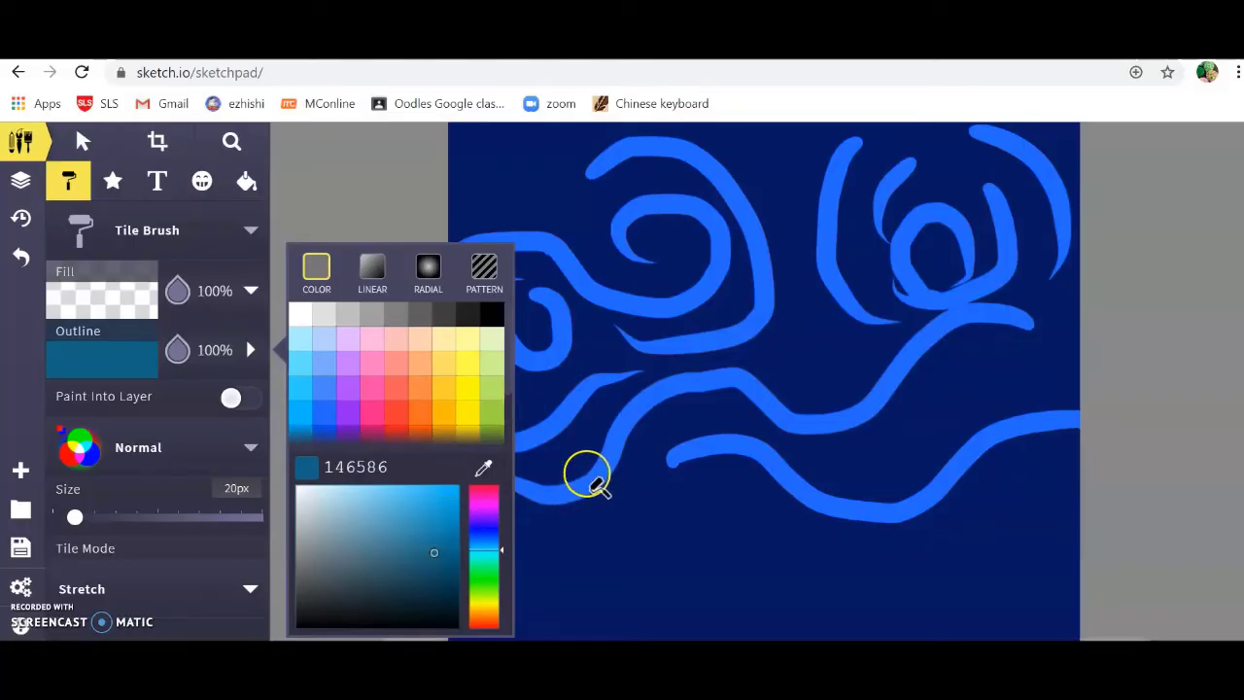
{"action": "left_click", "coordinate": [591, 482]}
Add teal accent strokes along the wavy blue bands.
{"action": "left_click_drag", "start_coordinate": [1022, 331], "coordinate": [957, 357]}
{"action": "mouse_move", "coordinate": [918, 421]}
{"action": "left_mouse_down"}
{"action": "mouse_move", "coordinate": [830, 451]}
{"action": "mouse_move", "coordinate": [844, 470]}
{"action": "mouse_move", "coordinate": [748, 438]}
{"action": "left_mouse_up"}
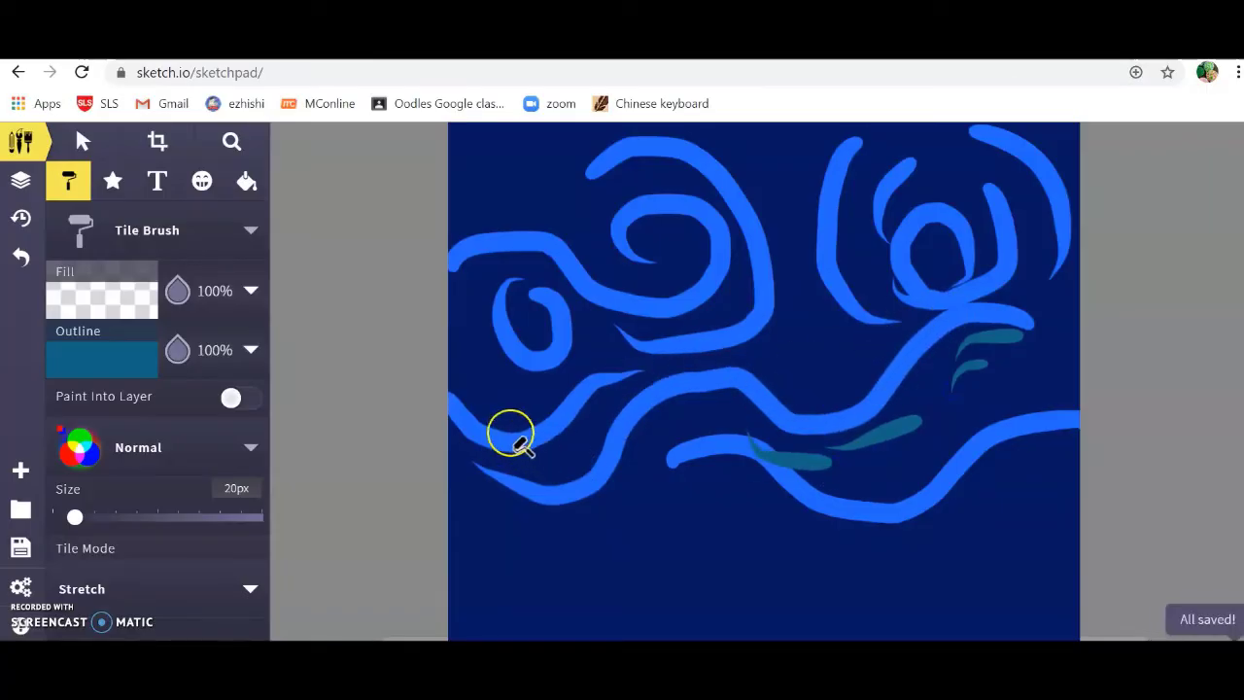
{"action": "left_click_drag", "start_coordinate": [473, 444], "coordinate": [481, 440]}
{"action": "left_click_drag", "start_coordinate": [583, 415], "coordinate": [529, 453]}
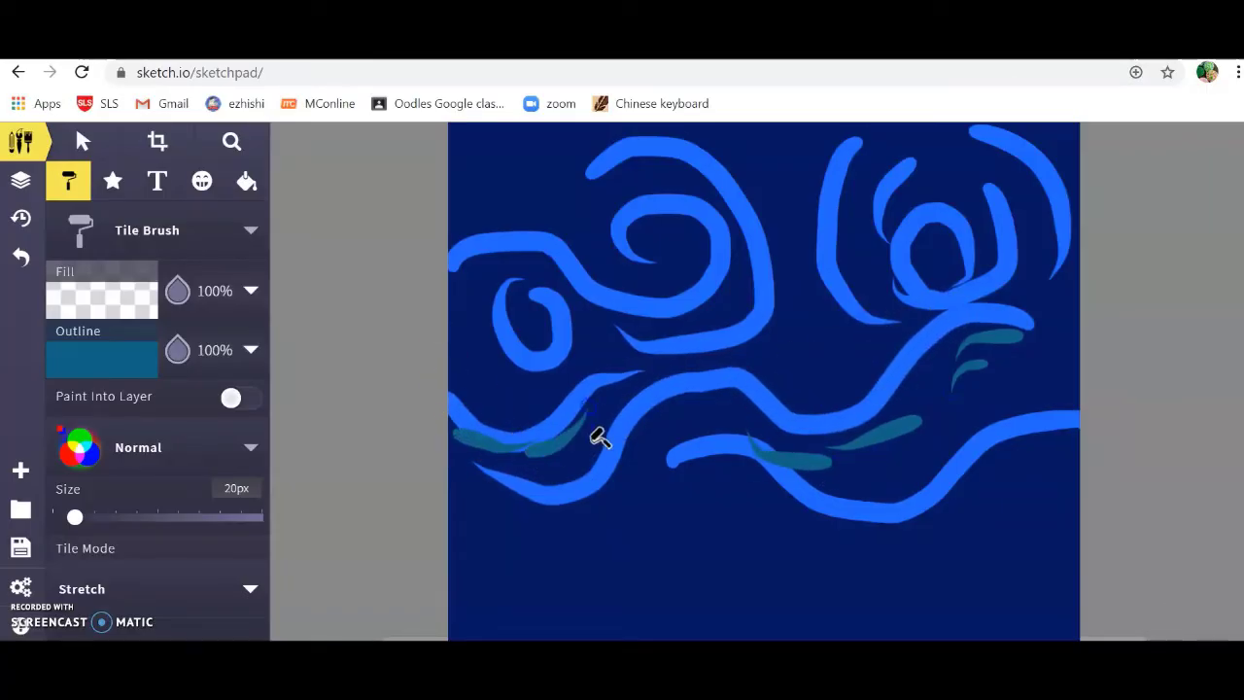
{"action": "left_click_drag", "start_coordinate": [605, 498], "coordinate": [684, 418]}
Add teal accent strokes inside and beside the upper swirls.
{"action": "left_click_drag", "start_coordinate": [748, 190], "coordinate": [778, 241]}
{"action": "mouse_move", "coordinate": [610, 173]}
{"action": "left_mouse_down"}
{"action": "mouse_move", "coordinate": [591, 275]}
{"action": "mouse_move", "coordinate": [637, 291]}
{"action": "left_mouse_up"}
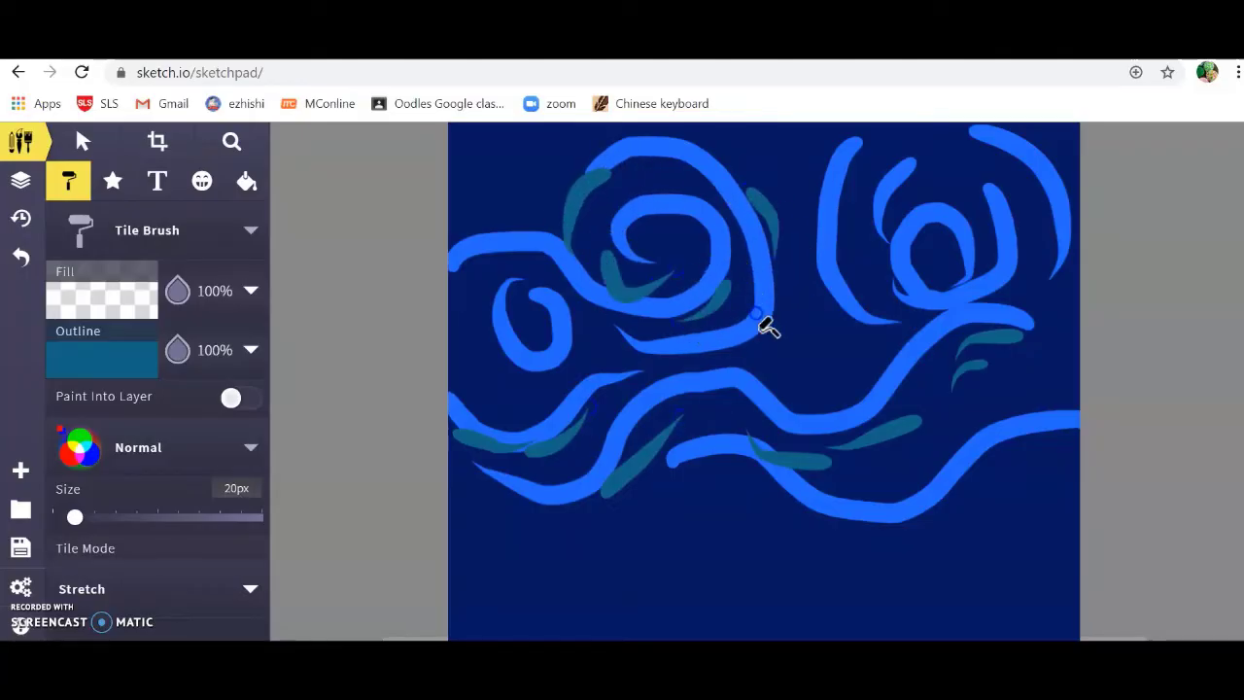
{"action": "mouse_move", "coordinate": [821, 168]}
{"action": "left_mouse_down"}
{"action": "mouse_move", "coordinate": [861, 244]}
{"action": "mouse_move", "coordinate": [833, 314]}
{"action": "mouse_move", "coordinate": [939, 336]}
{"action": "left_mouse_up"}
{"action": "left_click_drag", "start_coordinate": [977, 147], "coordinate": [1027, 191]}
{"action": "left_click_drag", "start_coordinate": [545, 161], "coordinate": [521, 204]}
{"action": "left_click_drag", "start_coordinate": [474, 282], "coordinate": [556, 259]}
Switch to light cyan 2bcfff and paint highlights along the middle and lower waves.
{"action": "left_click", "coordinate": [103, 347]}
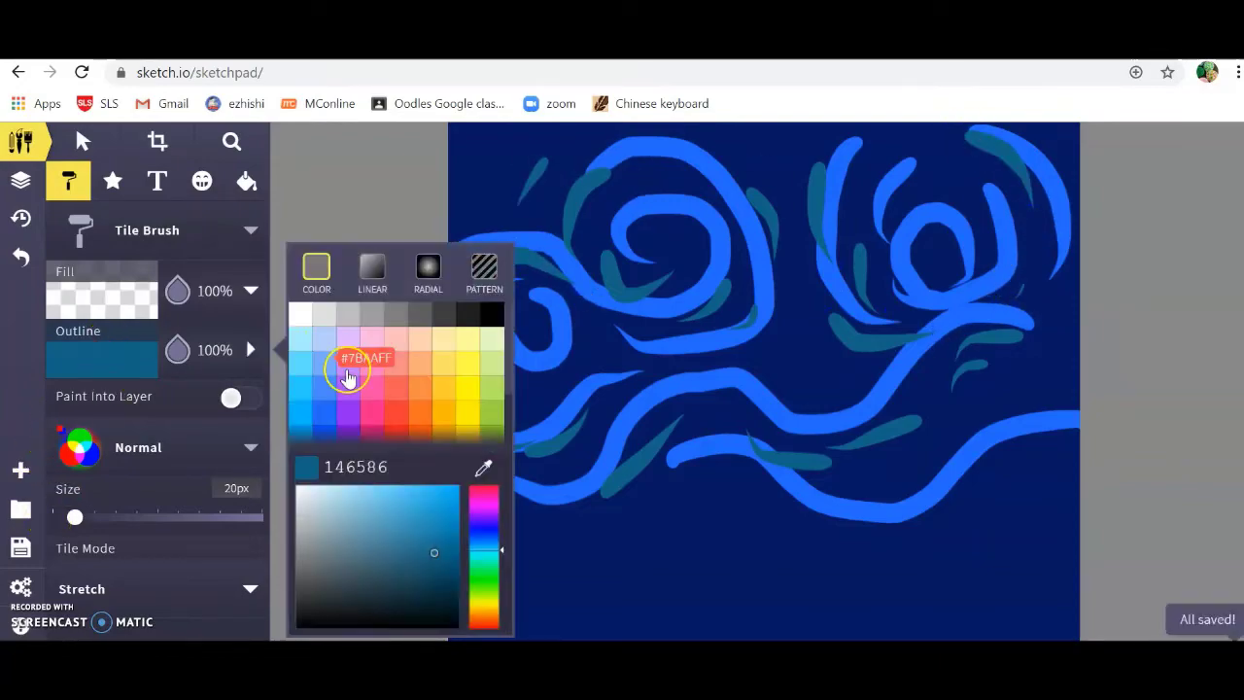
{"action": "left_click", "coordinate": [301, 388]}
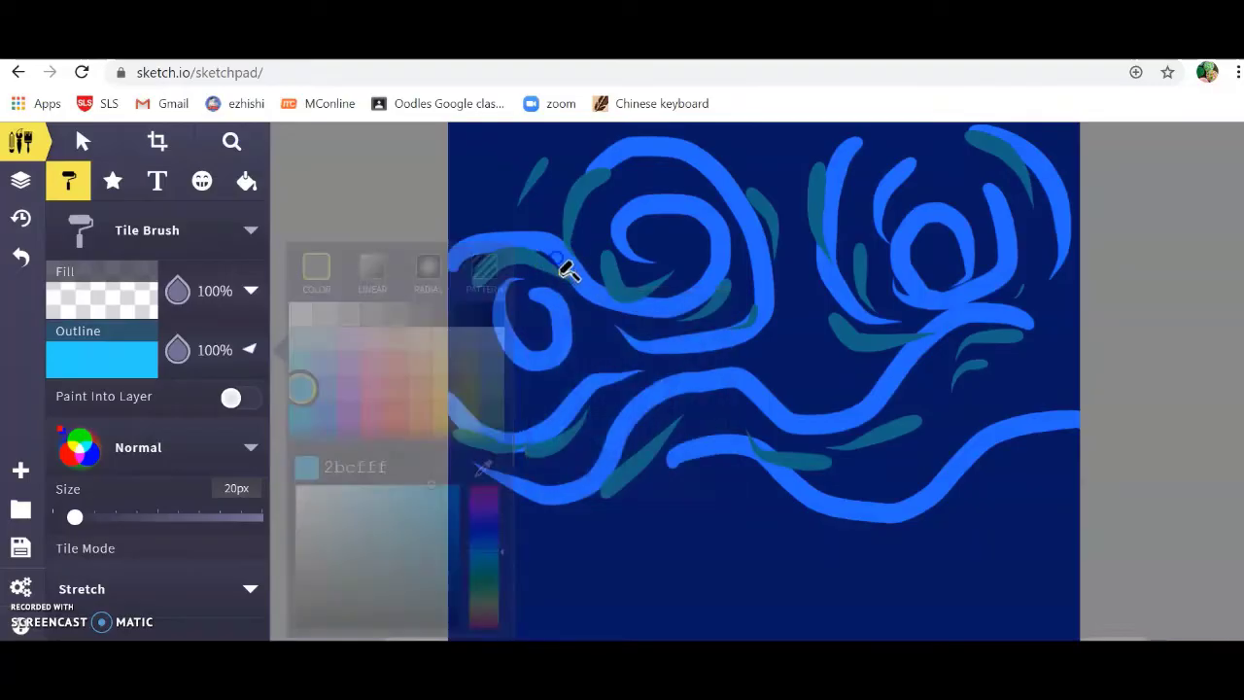
{"action": "mouse_move", "coordinate": [564, 286]}
{"action": "left_mouse_down"}
{"action": "mouse_move", "coordinate": [587, 363]}
{"action": "mouse_move", "coordinate": [517, 366]}
{"action": "mouse_move", "coordinate": [491, 390]}
{"action": "mouse_move", "coordinate": [510, 419]}
{"action": "left_mouse_up"}
{"action": "left_click_drag", "start_coordinate": [620, 392], "coordinate": [683, 375]}
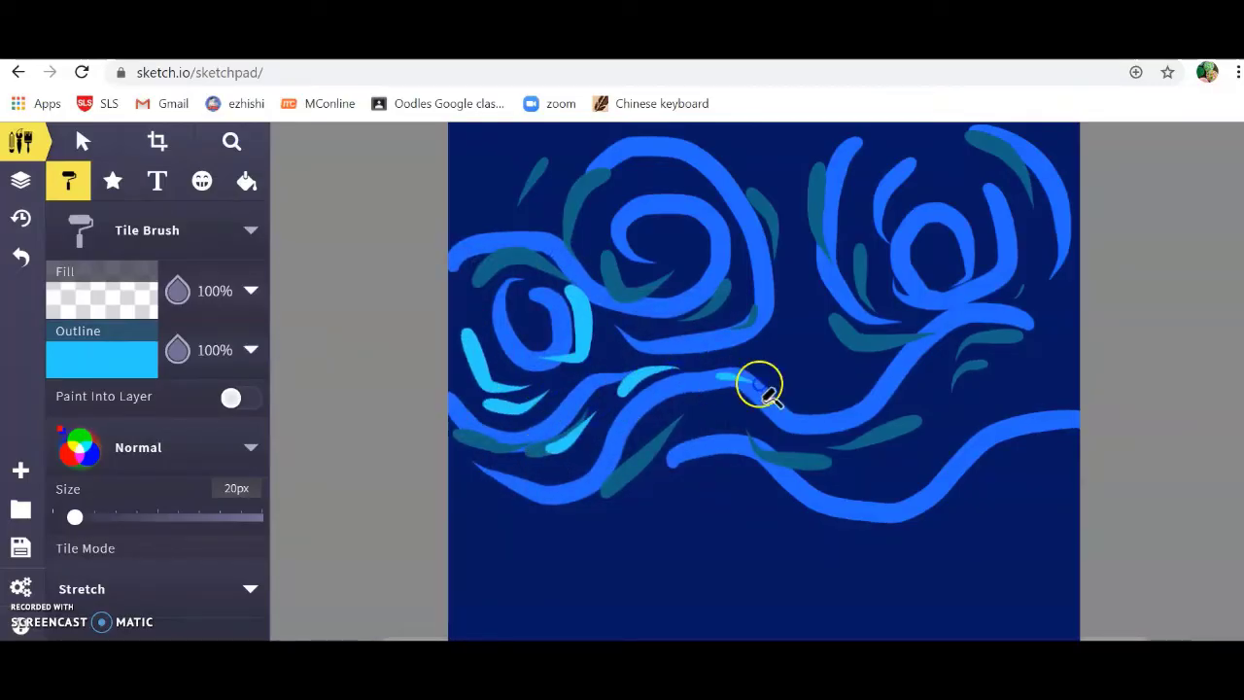
{"action": "left_click_drag", "start_coordinate": [813, 405], "coordinate": [865, 400]}
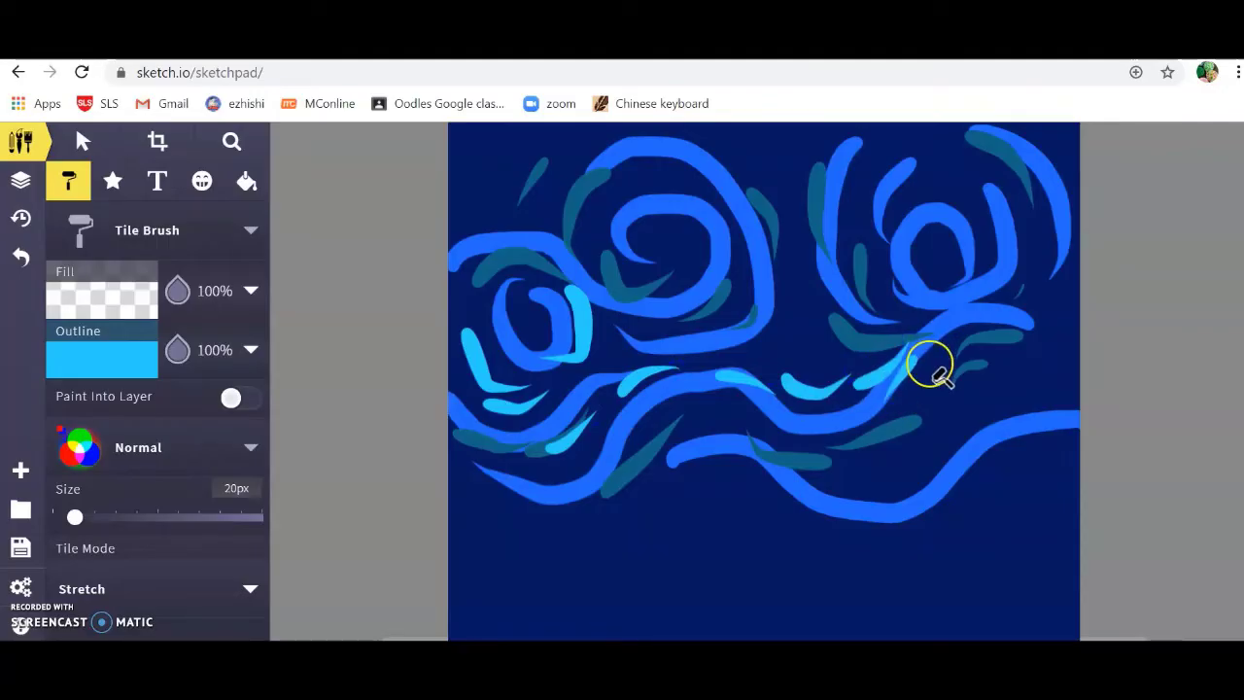
{"action": "mouse_move", "coordinate": [917, 435]}
{"action": "left_mouse_down"}
{"action": "mouse_move", "coordinate": [806, 456]}
{"action": "mouse_move", "coordinate": [848, 494]}
{"action": "mouse_move", "coordinate": [934, 455]}
{"action": "mouse_move", "coordinate": [916, 485]}
{"action": "mouse_move", "coordinate": [936, 480]}
{"action": "mouse_move", "coordinate": [990, 437]}
{"action": "left_mouse_up"}
{"action": "left_click_drag", "start_coordinate": [1078, 389], "coordinate": [983, 408]}
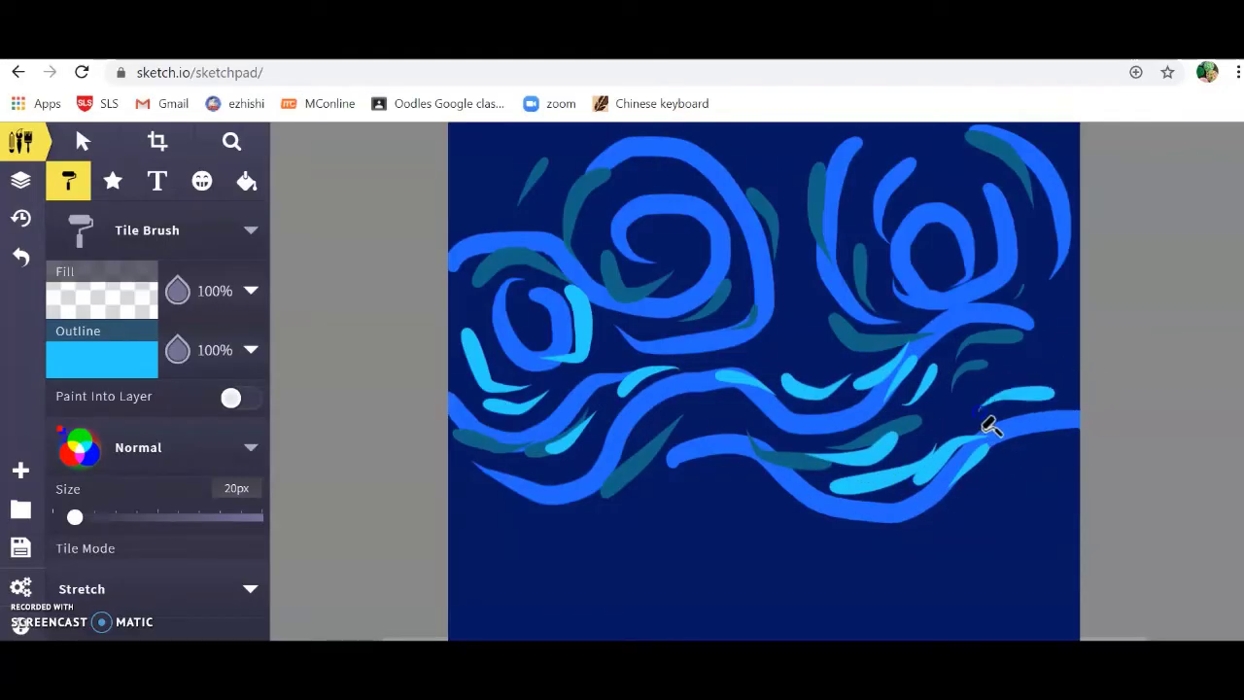
{"action": "mouse_move", "coordinate": [953, 505]}
{"action": "left_mouse_down"}
{"action": "mouse_move", "coordinate": [820, 523]}
{"action": "mouse_move", "coordinate": [735, 481]}
{"action": "mouse_move", "coordinate": [697, 480]}
{"action": "left_mouse_up"}
{"action": "mouse_move", "coordinate": [637, 512]}
{"action": "left_mouse_down"}
{"action": "mouse_move", "coordinate": [517, 493]}
{"action": "mouse_move", "coordinate": [524, 482]}
{"action": "mouse_move", "coordinate": [488, 465]}
{"action": "mouse_move", "coordinate": [554, 478]}
{"action": "mouse_move", "coordinate": [462, 467]}
{"action": "left_mouse_up"}
Add light-cyan hooks and strokes around the upper-left spiral and small left spiral.
{"action": "mouse_move", "coordinate": [623, 296]}
{"action": "left_mouse_down"}
{"action": "mouse_move", "coordinate": [618, 232]}
{"action": "mouse_move", "coordinate": [673, 226]}
{"action": "left_mouse_up"}
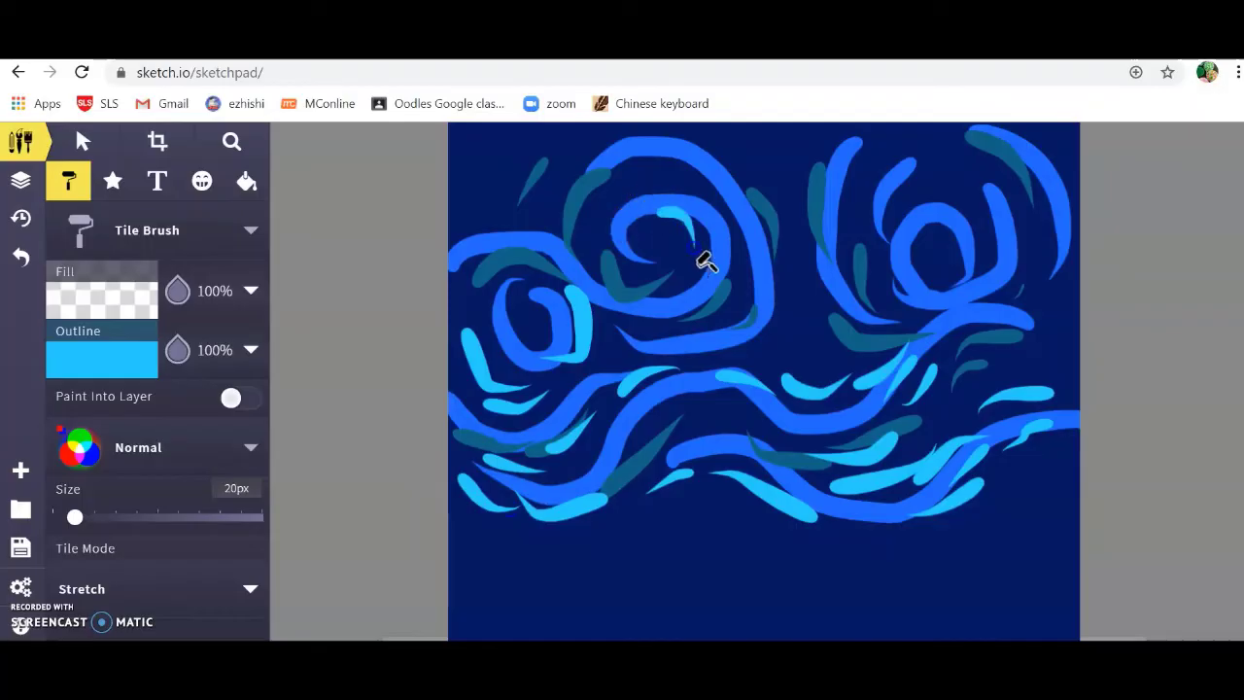
{"action": "left_click_drag", "start_coordinate": [701, 268], "coordinate": [704, 259]}
{"action": "left_click_drag", "start_coordinate": [768, 184], "coordinate": [775, 263]}
{"action": "left_click_drag", "start_coordinate": [595, 192], "coordinate": [606, 278]}
{"action": "left_click_drag", "start_coordinate": [572, 171], "coordinate": [568, 255]}
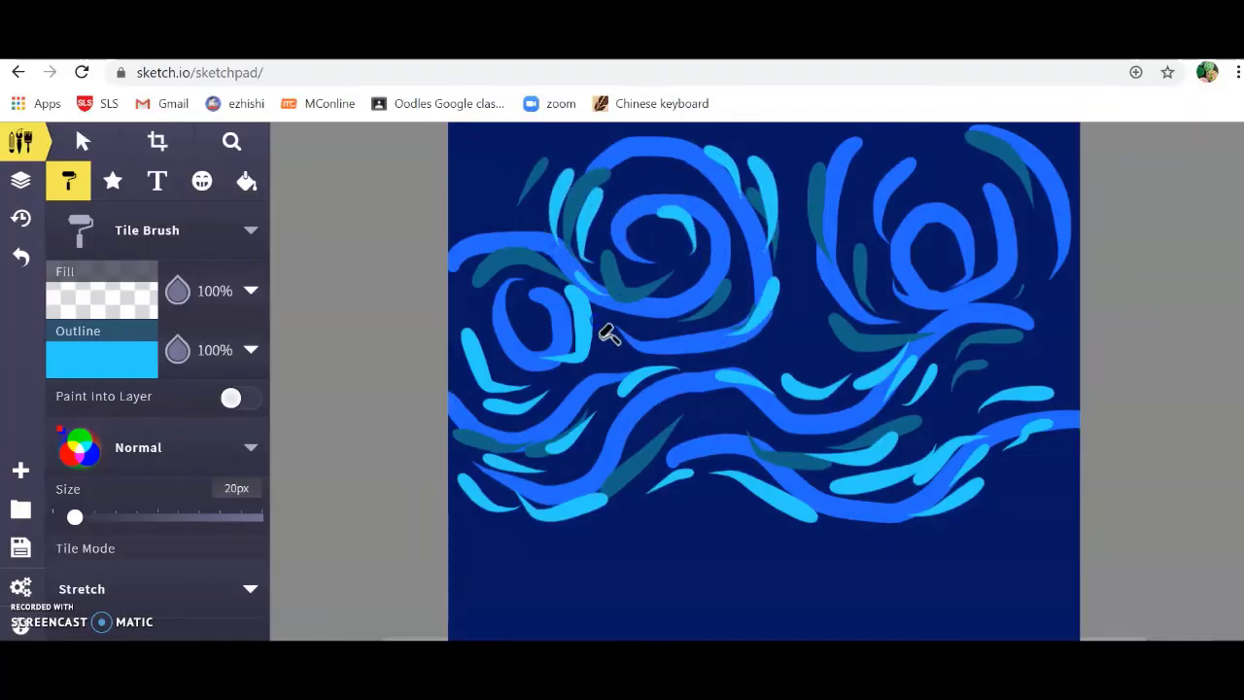
{"action": "left_click_drag", "start_coordinate": [613, 335], "coordinate": [610, 332]}
{"action": "mouse_move", "coordinate": [486, 283]}
{"action": "left_mouse_down"}
{"action": "mouse_move", "coordinate": [471, 339]}
{"action": "mouse_move", "coordinate": [641, 340]}
{"action": "left_mouse_up"}
{"action": "mouse_move", "coordinate": [923, 209]}
{"action": "left_mouse_down"}
{"action": "mouse_move", "coordinate": [939, 230]}
{"action": "mouse_move", "coordinate": [869, 278]}
{"action": "left_mouse_up"}
Trace light cyan around the right spiral and across the lower wave.
{"action": "left_click_drag", "start_coordinate": [909, 167], "coordinate": [973, 199]}
{"action": "left_click_drag", "start_coordinate": [890, 127], "coordinate": [958, 144]}
{"action": "mouse_move", "coordinate": [991, 168]}
{"action": "left_mouse_down"}
{"action": "mouse_move", "coordinate": [1009, 257]}
{"action": "mouse_move", "coordinate": [1044, 201]}
{"action": "mouse_move", "coordinate": [1028, 284]}
{"action": "mouse_move", "coordinate": [1038, 299]}
{"action": "mouse_move", "coordinate": [937, 322]}
{"action": "mouse_move", "coordinate": [951, 327]}
{"action": "mouse_move", "coordinate": [855, 314]}
{"action": "left_mouse_up"}
{"action": "left_click_drag", "start_coordinate": [1029, 340], "coordinate": [950, 391]}
{"action": "mouse_move", "coordinate": [895, 432]}
{"action": "left_mouse_down"}
{"action": "mouse_move", "coordinate": [669, 404]}
{"action": "mouse_move", "coordinate": [644, 438]}
{"action": "left_mouse_up"}
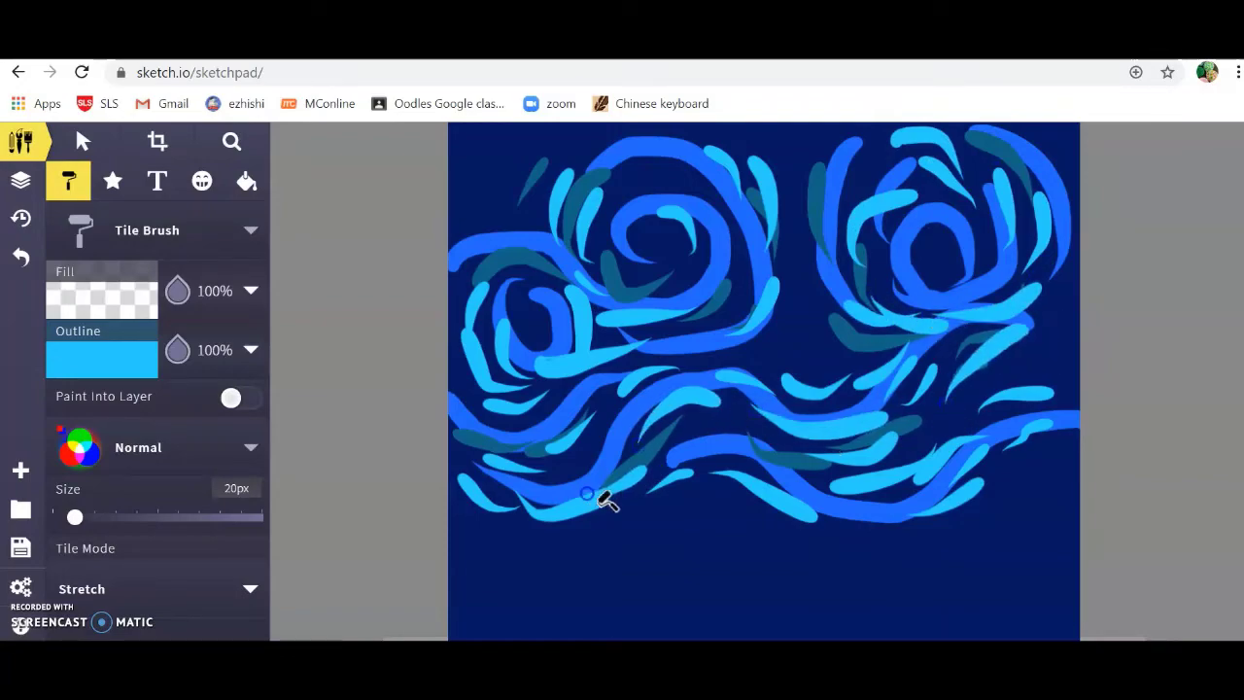
Switch to pale blue b5d0ff and paint thin highlights around the upper-left sky.
{"action": "left_click", "coordinate": [89, 363]}
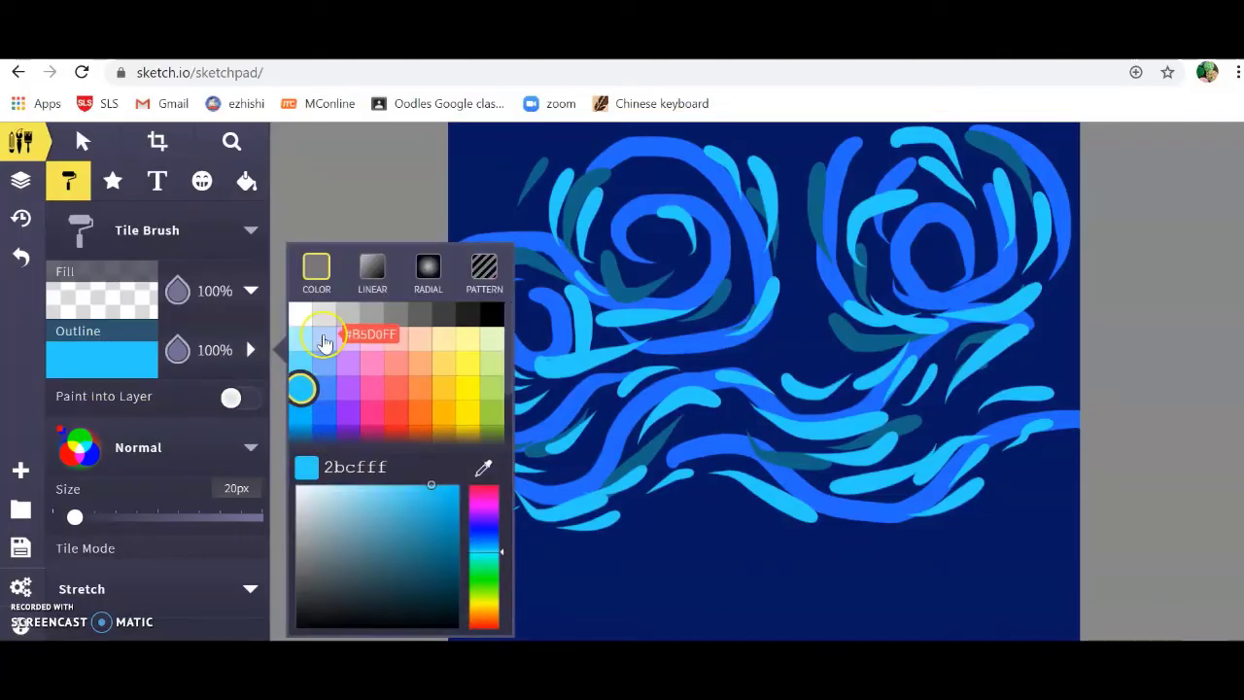
{"action": "left_click", "coordinate": [324, 338]}
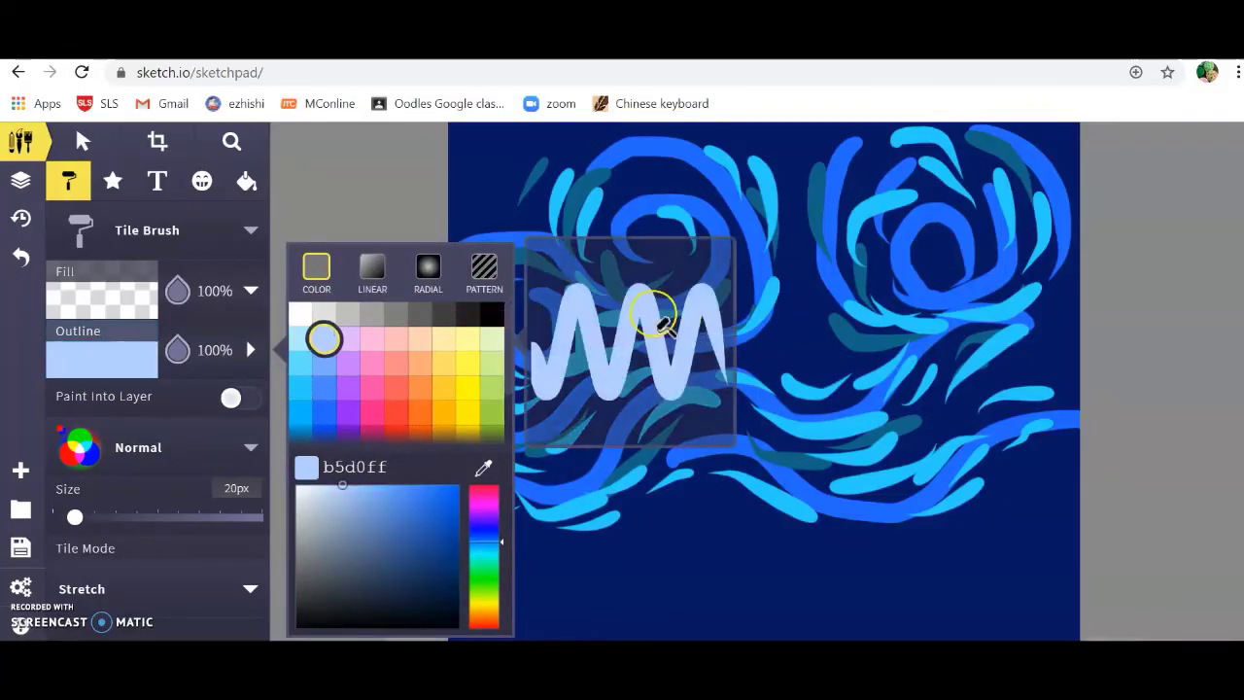
{"action": "left_click", "coordinate": [772, 269]}
{"action": "mouse_move", "coordinate": [739, 242]}
{"action": "left_mouse_down"}
{"action": "mouse_move", "coordinate": [784, 305]}
{"action": "mouse_move", "coordinate": [709, 346]}
{"action": "mouse_move", "coordinate": [640, 340]}
{"action": "left_mouse_up"}
{"action": "left_click_drag", "start_coordinate": [579, 167], "coordinate": [536, 226]}
{"action": "left_click_drag", "start_coordinate": [513, 144], "coordinate": [500, 193]}
{"action": "left_click_drag", "start_coordinate": [479, 136], "coordinate": [468, 202]}
Add pale blue strokes through the middle swirl, lower right and right swirl.
{"action": "mouse_move", "coordinate": [610, 151]}
{"action": "left_mouse_down"}
{"action": "mouse_move", "coordinate": [717, 128]}
{"action": "mouse_move", "coordinate": [755, 158]}
{"action": "mouse_move", "coordinate": [797, 263]}
{"action": "mouse_move", "coordinate": [773, 345]}
{"action": "mouse_move", "coordinate": [716, 380]}
{"action": "mouse_move", "coordinate": [606, 383]}
{"action": "mouse_move", "coordinate": [597, 472]}
{"action": "mouse_move", "coordinate": [499, 463]}
{"action": "left_mouse_up"}
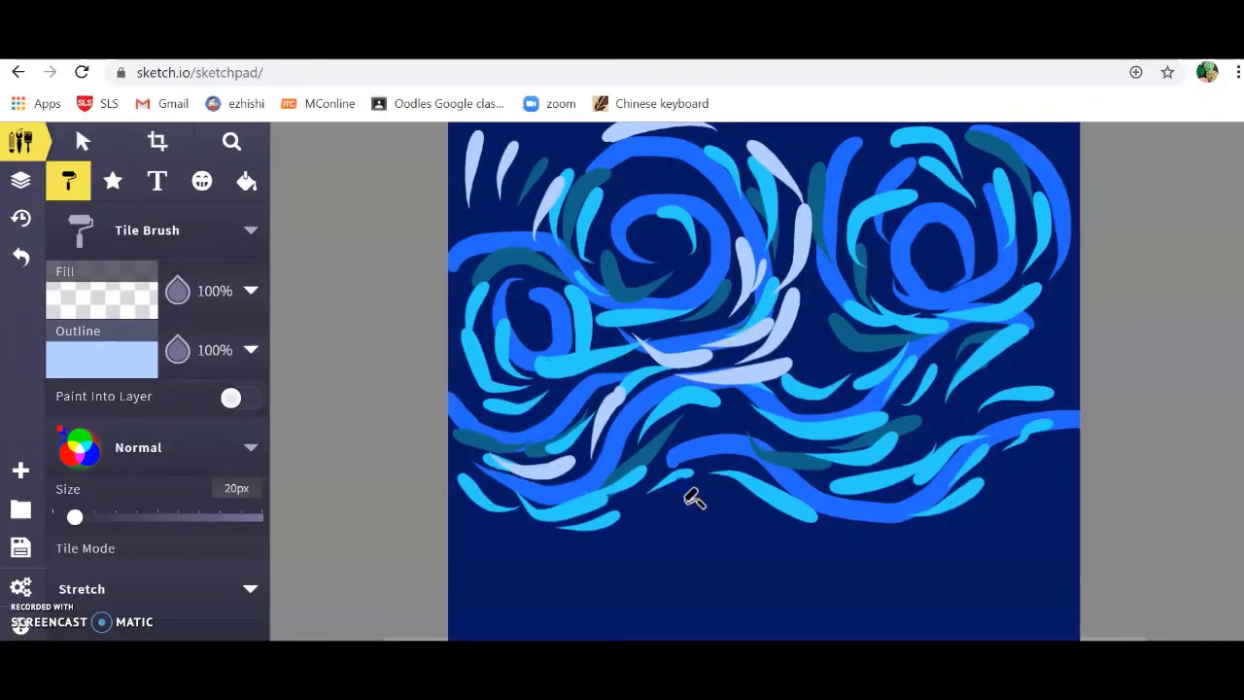
{"action": "left_click_drag", "start_coordinate": [892, 540], "coordinate": [1074, 451]}
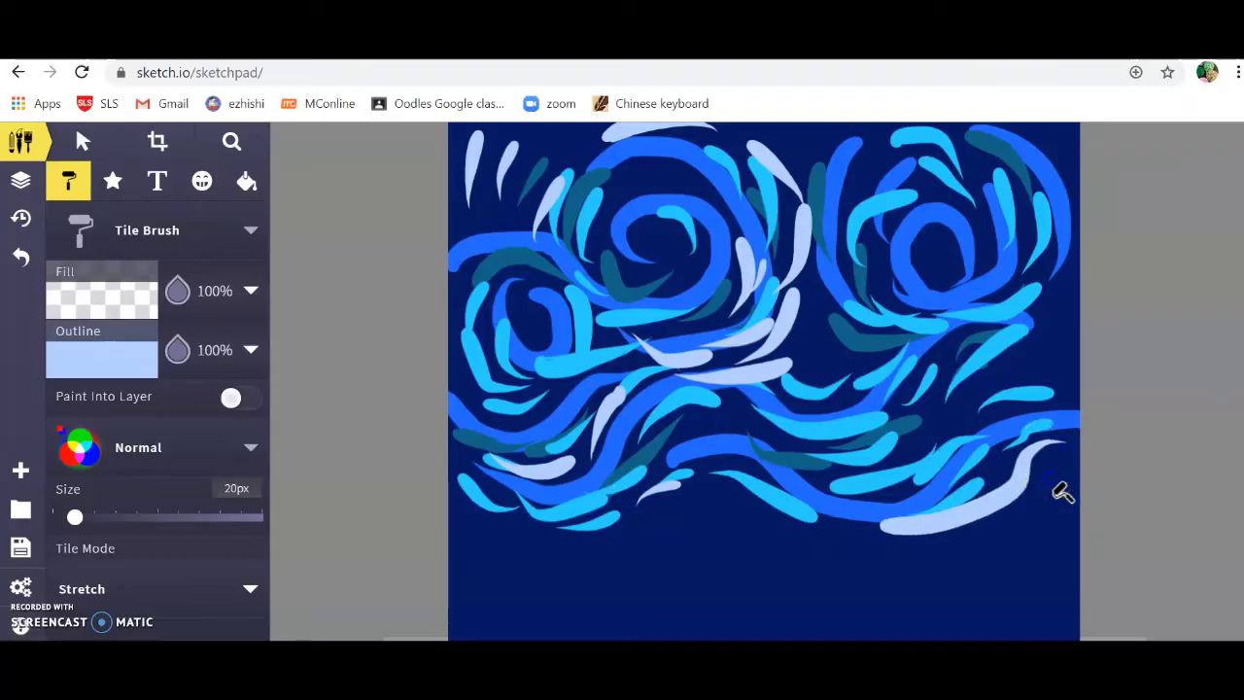
{"action": "mouse_move", "coordinate": [1033, 359]}
{"action": "left_mouse_down"}
{"action": "mouse_move", "coordinate": [964, 433]}
{"action": "mouse_move", "coordinate": [838, 461]}
{"action": "left_mouse_up"}
{"action": "mouse_move", "coordinate": [861, 322]}
{"action": "left_mouse_down"}
{"action": "mouse_move", "coordinate": [978, 317]}
{"action": "mouse_move", "coordinate": [956, 304]}
{"action": "mouse_move", "coordinate": [1021, 278]}
{"action": "left_mouse_up"}
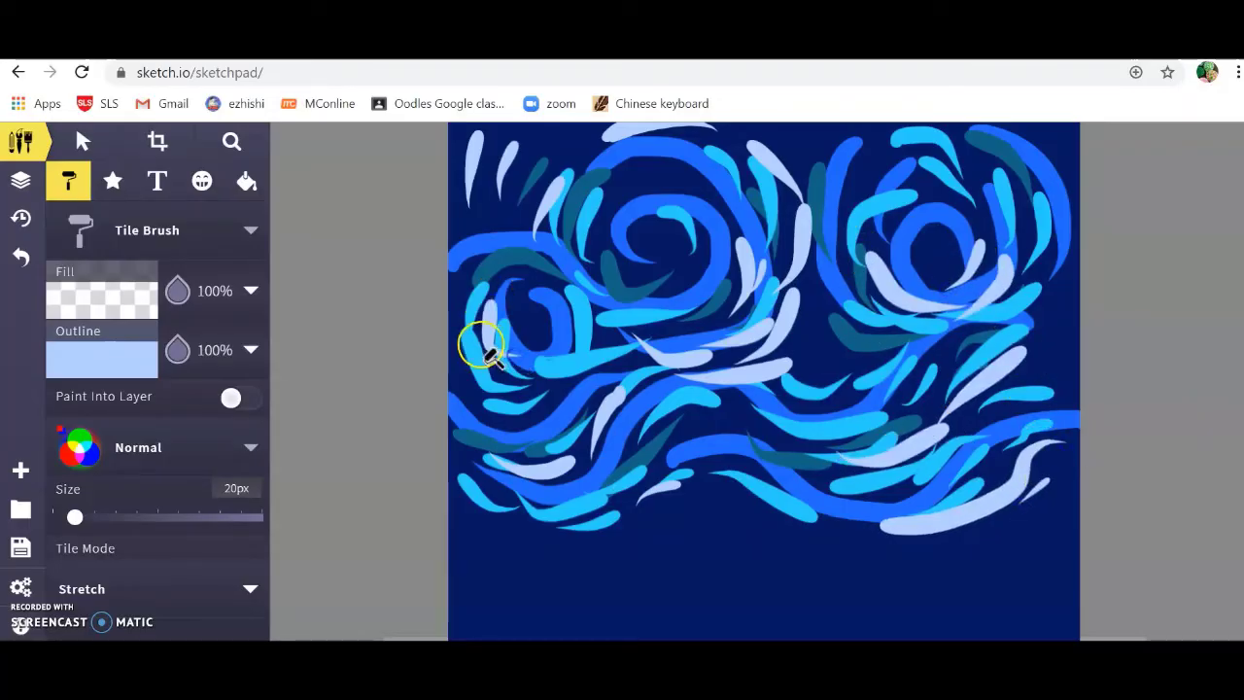
Change to light blue 00a1e7 and paint strokes through the upper and top-left swirls.
{"action": "left_click", "coordinate": [150, 367]}
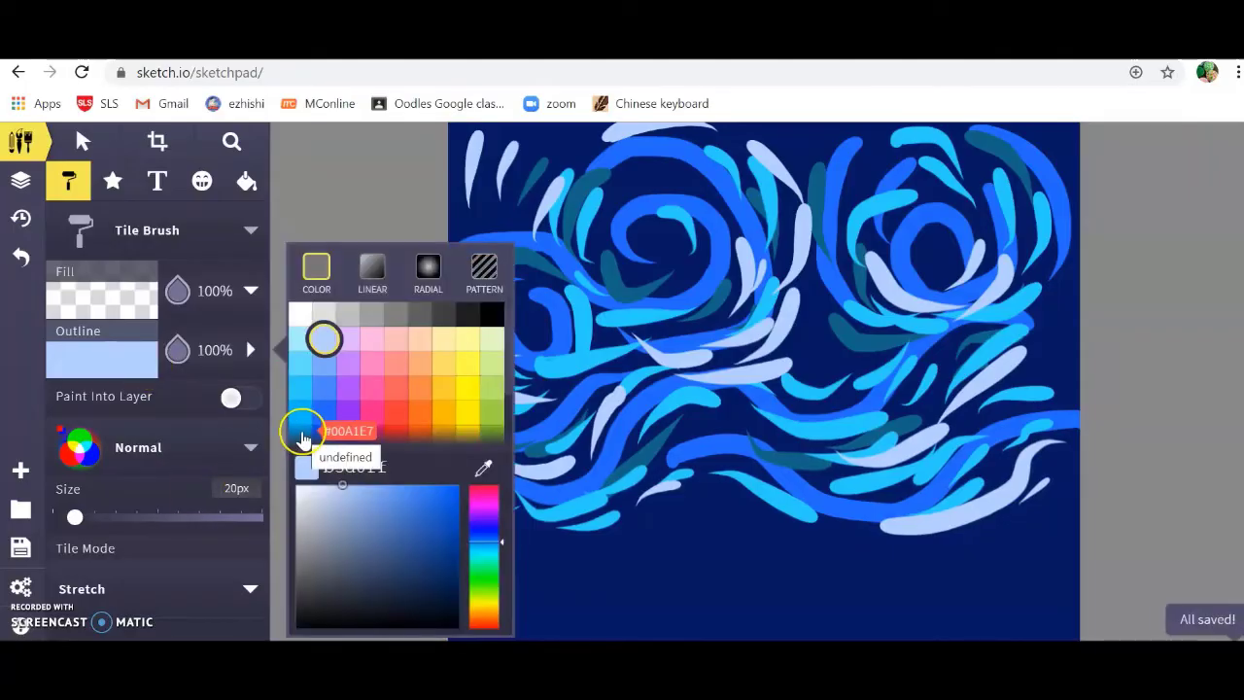
{"action": "left_click", "coordinate": [300, 437]}
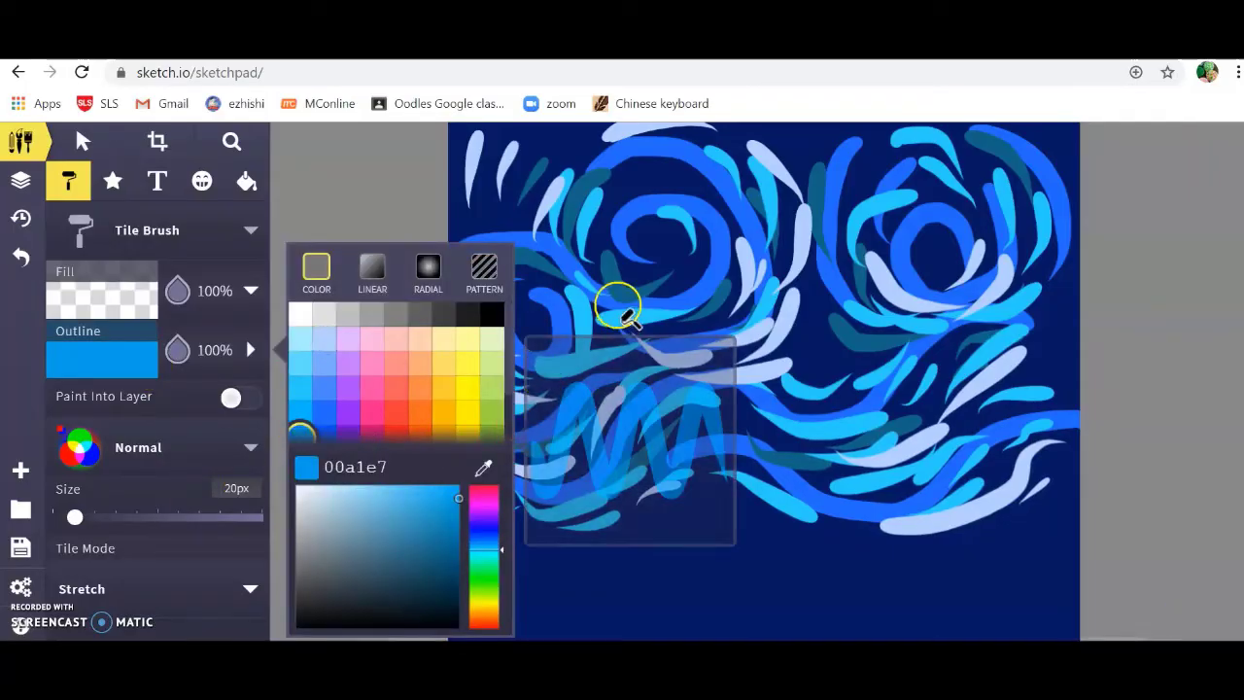
{"action": "left_click", "coordinate": [597, 184]}
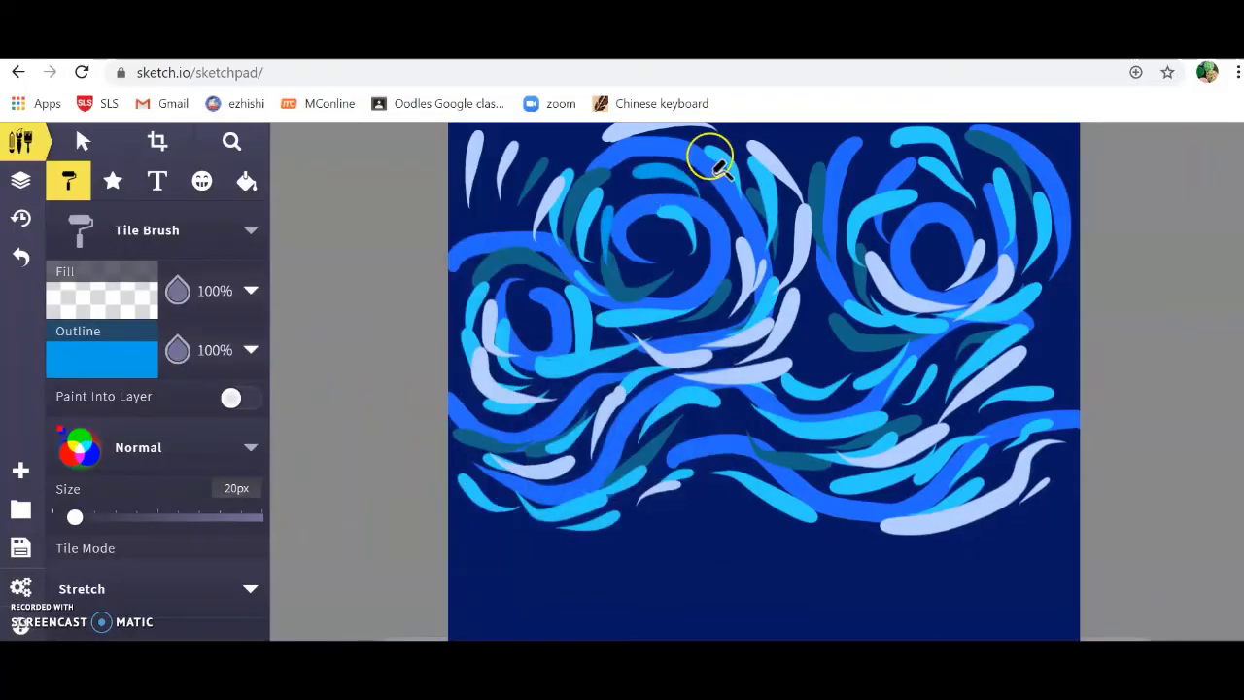
{"action": "left_click_drag", "start_coordinate": [748, 181], "coordinate": [692, 316]}
{"action": "left_click_drag", "start_coordinate": [470, 303], "coordinate": [532, 286]}
{"action": "left_click_drag", "start_coordinate": [541, 197], "coordinate": [461, 251]}
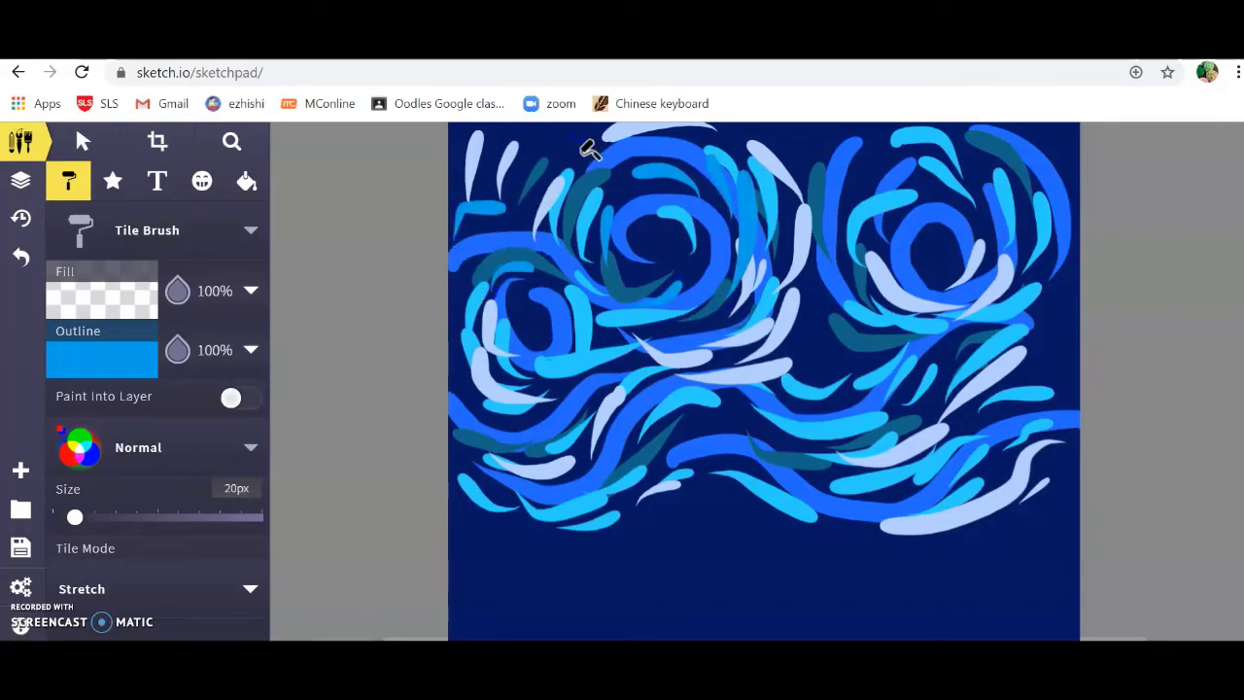
{"action": "mouse_move", "coordinate": [590, 148]}
{"action": "left_mouse_down"}
{"action": "mouse_move", "coordinate": [575, 200]}
{"action": "mouse_move", "coordinate": [590, 403]}
{"action": "mouse_move", "coordinate": [522, 422]}
{"action": "mouse_move", "coordinate": [587, 448]}
{"action": "left_mouse_up"}
Add light blue 00a1e7 strokes across the lower and middle waves and upper-right sky.
{"action": "left_click_drag", "start_coordinate": [741, 406], "coordinate": [661, 462]}
{"action": "left_click_drag", "start_coordinate": [731, 481], "coordinate": [532, 547]}
{"action": "mouse_move", "coordinate": [787, 437]}
{"action": "left_mouse_down"}
{"action": "mouse_move", "coordinate": [745, 434]}
{"action": "mouse_move", "coordinate": [846, 458]}
{"action": "mouse_move", "coordinate": [866, 372]}
{"action": "mouse_move", "coordinate": [833, 311]}
{"action": "mouse_move", "coordinate": [832, 153]}
{"action": "left_mouse_up"}
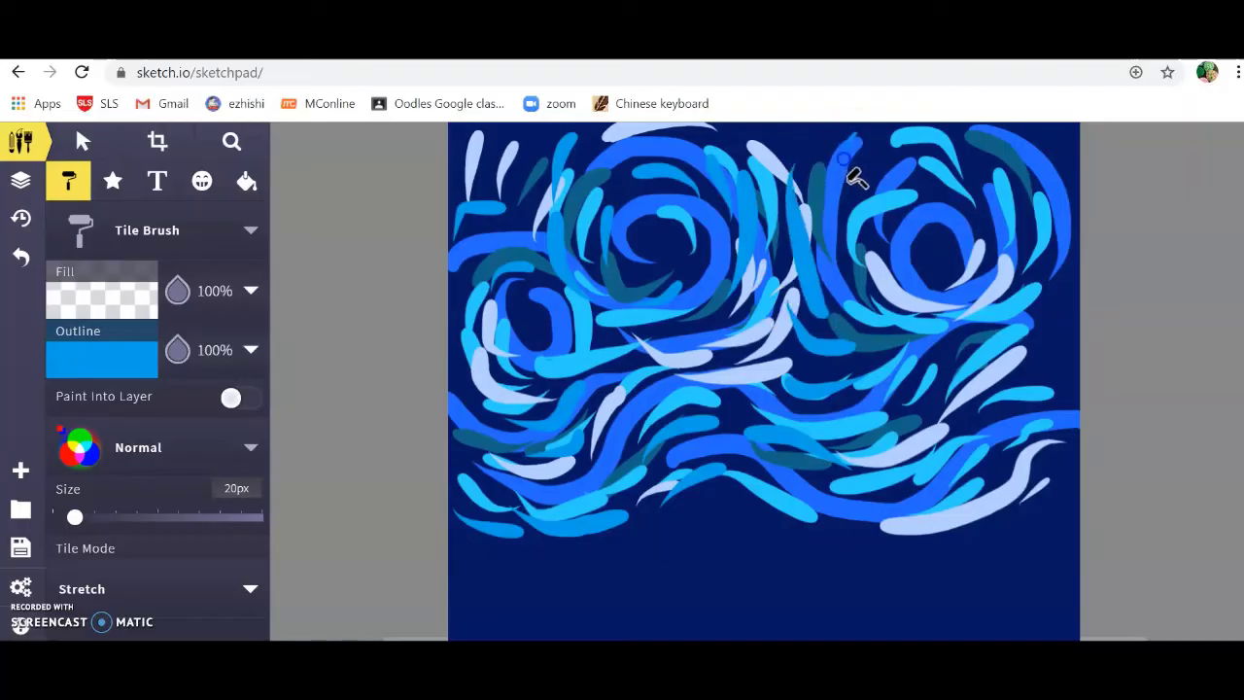
{"action": "left_click_drag", "start_coordinate": [1042, 288], "coordinate": [1010, 356]}
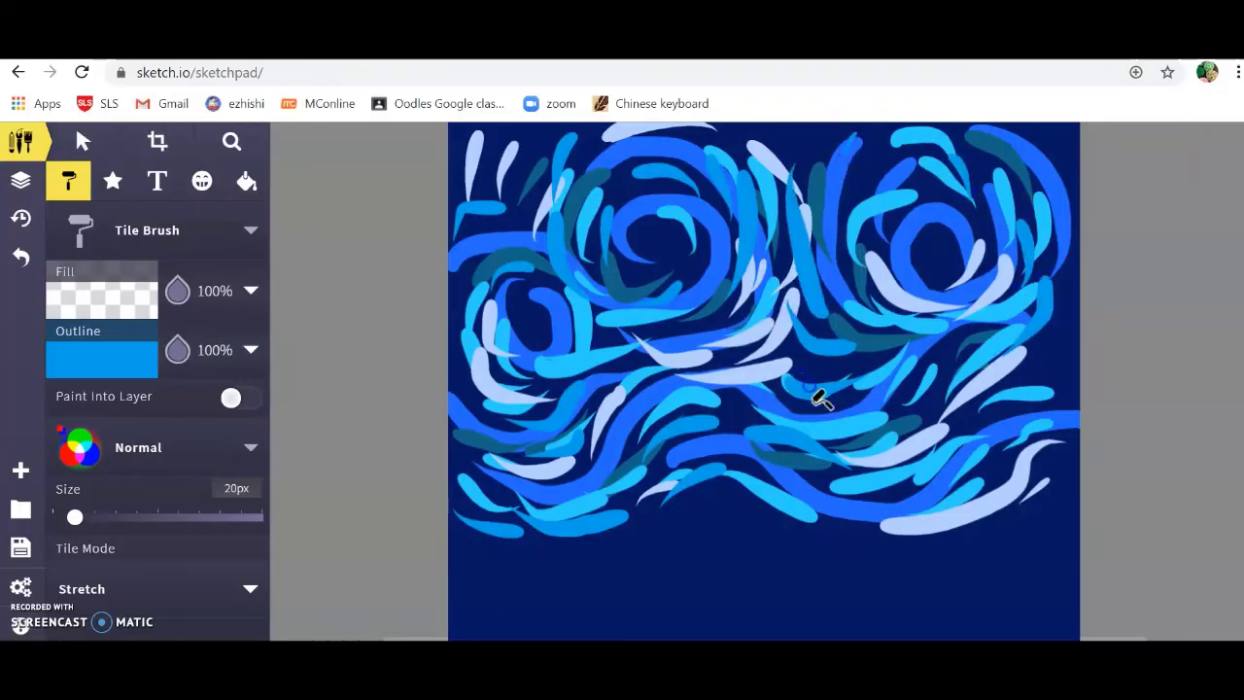
{"action": "left_click_drag", "start_coordinate": [838, 396], "coordinate": [790, 309]}
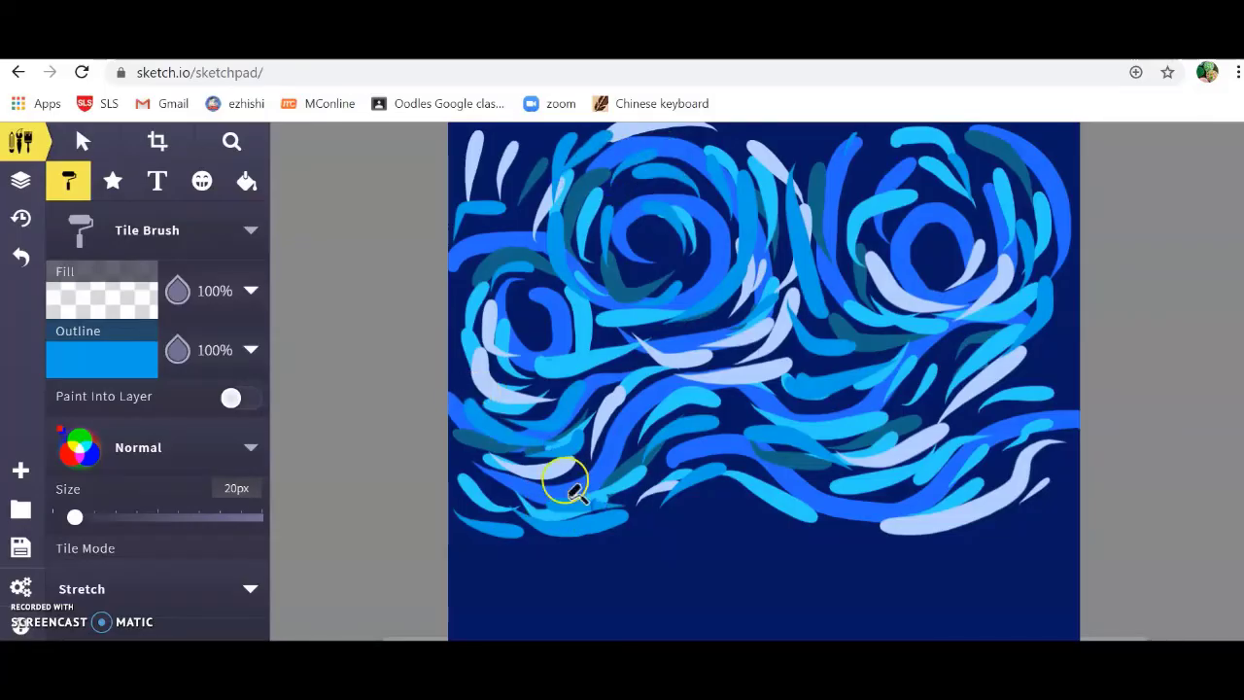
Set the brush outline colour to deep blue 0036e9.
{"action": "left_click", "coordinate": [250, 350]}
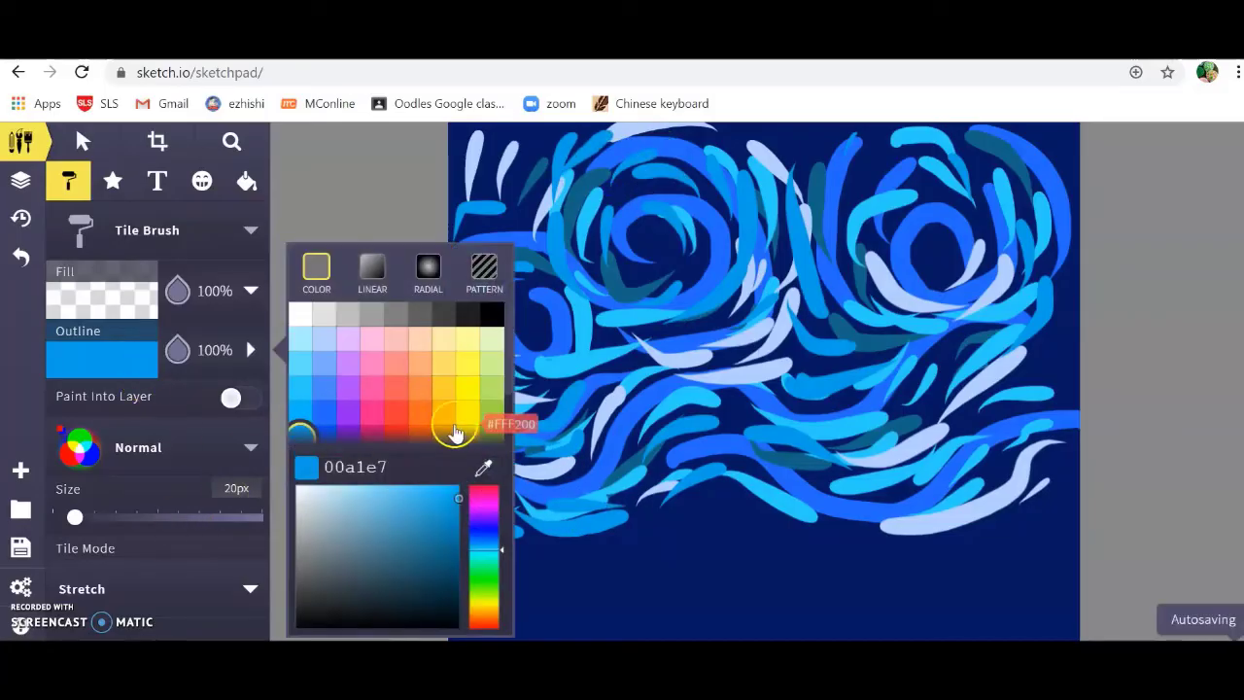
{"action": "left_click", "coordinate": [325, 434]}
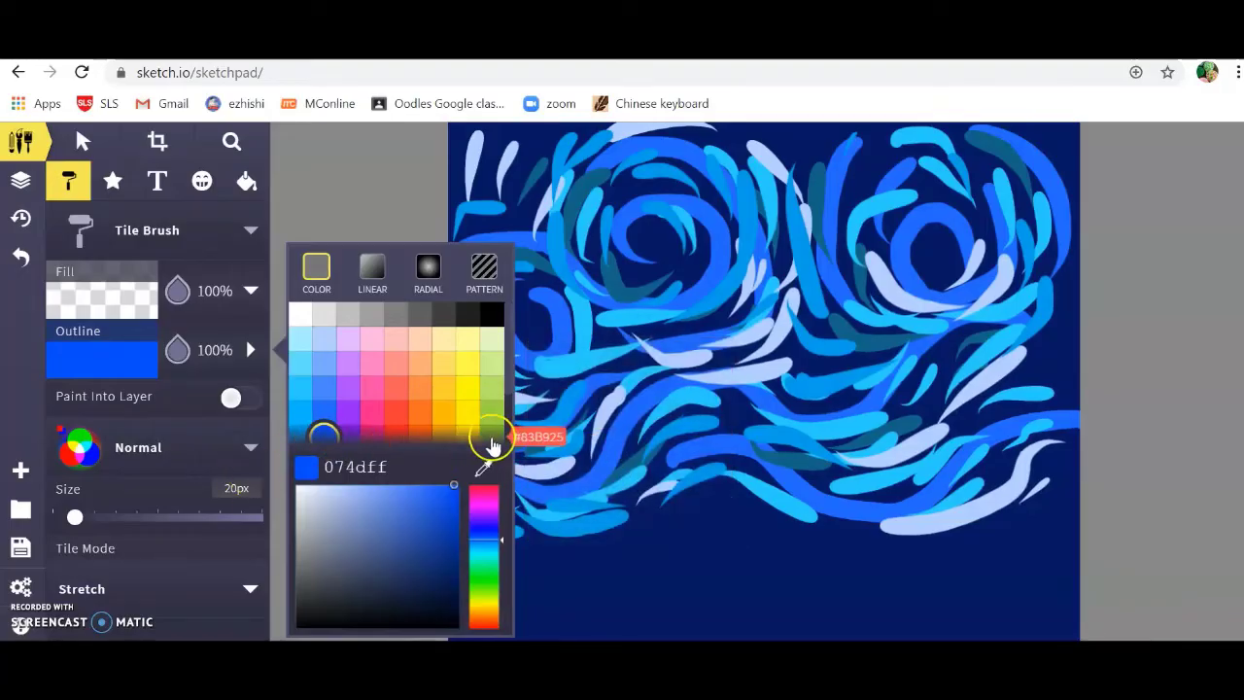
{"action": "scroll", "coordinate": [347, 418], "scroll_direction": "down", "scroll_amount": 1}
{"action": "left_click", "coordinate": [324, 384]}
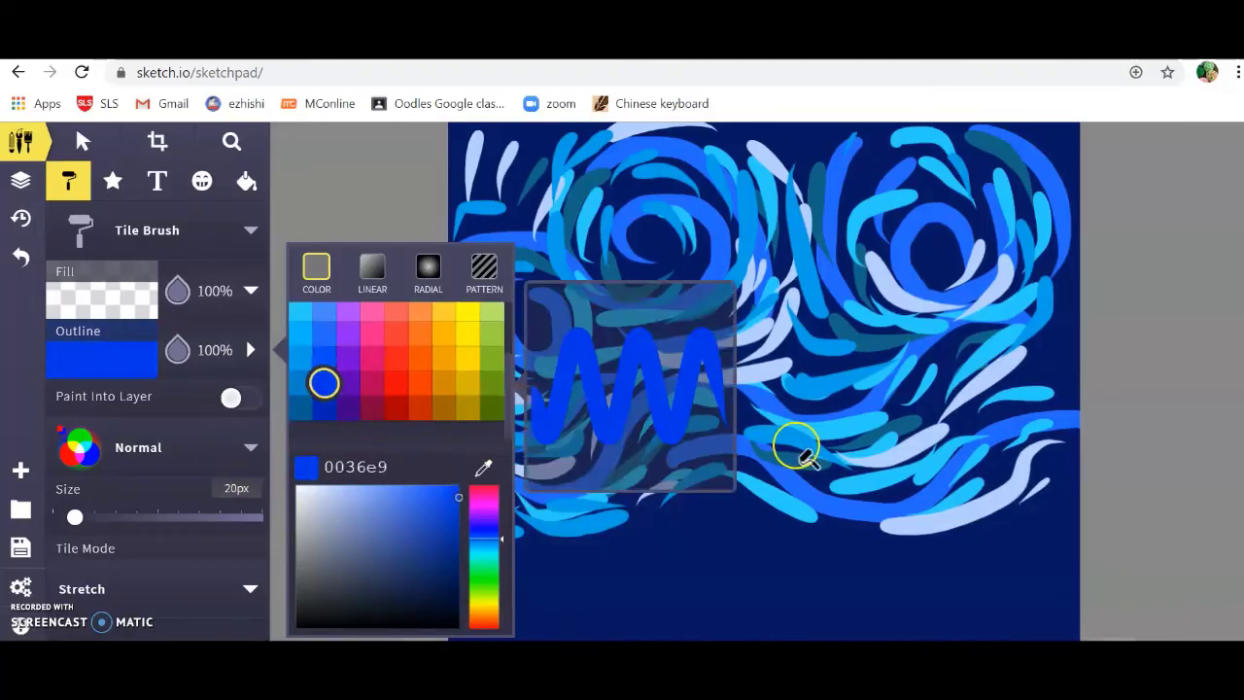
{"action": "left_click", "coordinate": [1008, 424]}
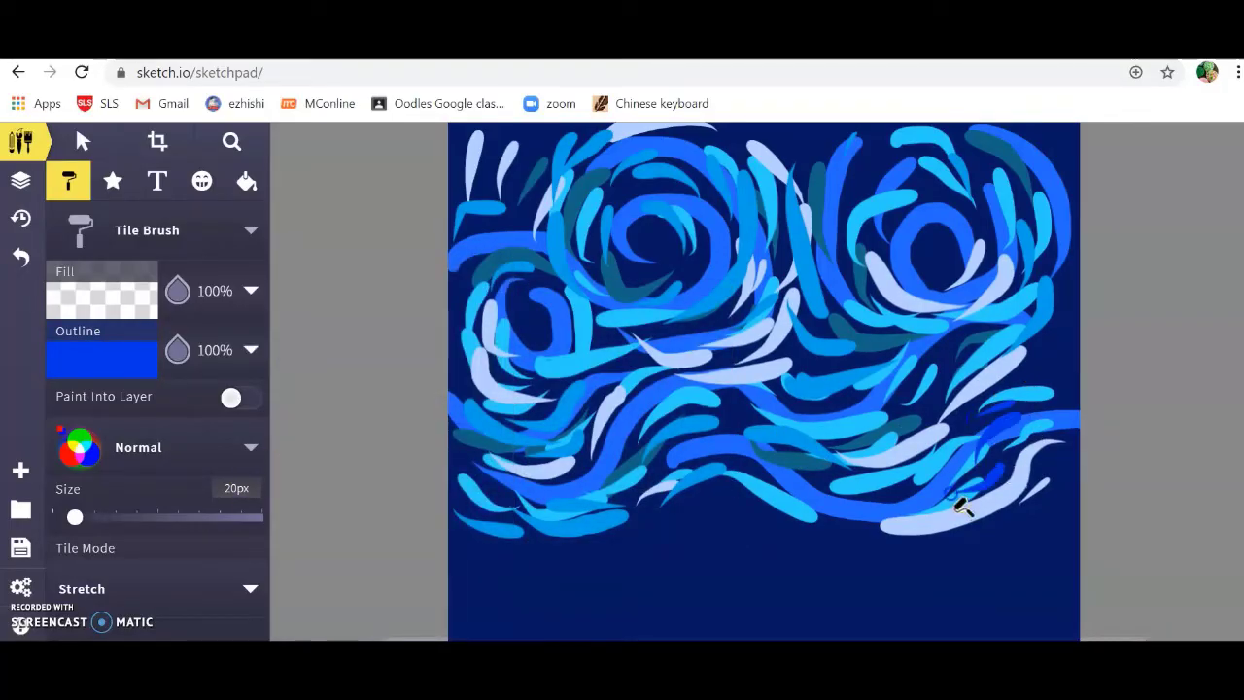
Paint deep blue strokes over the light streaks around the swirls and lower band.
{"action": "mouse_move", "coordinate": [961, 506]}
{"action": "left_mouse_down"}
{"action": "mouse_move", "coordinate": [994, 511]}
{"action": "mouse_move", "coordinate": [845, 525]}
{"action": "mouse_move", "coordinate": [686, 496]}
{"action": "left_mouse_up"}
{"action": "mouse_move", "coordinate": [685, 329]}
{"action": "left_mouse_down"}
{"action": "mouse_move", "coordinate": [749, 305]}
{"action": "mouse_move", "coordinate": [700, 255]}
{"action": "mouse_move", "coordinate": [692, 178]}
{"action": "mouse_move", "coordinate": [744, 167]}
{"action": "mouse_move", "coordinate": [745, 133]}
{"action": "mouse_move", "coordinate": [790, 221]}
{"action": "mouse_move", "coordinate": [791, 147]}
{"action": "mouse_move", "coordinate": [809, 203]}
{"action": "mouse_move", "coordinate": [845, 153]}
{"action": "mouse_move", "coordinate": [829, 217]}
{"action": "mouse_move", "coordinate": [880, 161]}
{"action": "mouse_move", "coordinate": [854, 243]}
{"action": "mouse_move", "coordinate": [861, 194]}
{"action": "left_mouse_up"}
{"action": "mouse_move", "coordinate": [931, 146]}
{"action": "left_mouse_down"}
{"action": "mouse_move", "coordinate": [1021, 199]}
{"action": "mouse_move", "coordinate": [1050, 253]}
{"action": "left_mouse_up"}
{"action": "mouse_move", "coordinate": [583, 198]}
{"action": "left_mouse_down"}
{"action": "mouse_move", "coordinate": [549, 185]}
{"action": "mouse_move", "coordinate": [527, 278]}
{"action": "mouse_move", "coordinate": [487, 281]}
{"action": "mouse_move", "coordinate": [462, 389]}
{"action": "mouse_move", "coordinate": [572, 381]}
{"action": "left_mouse_up"}
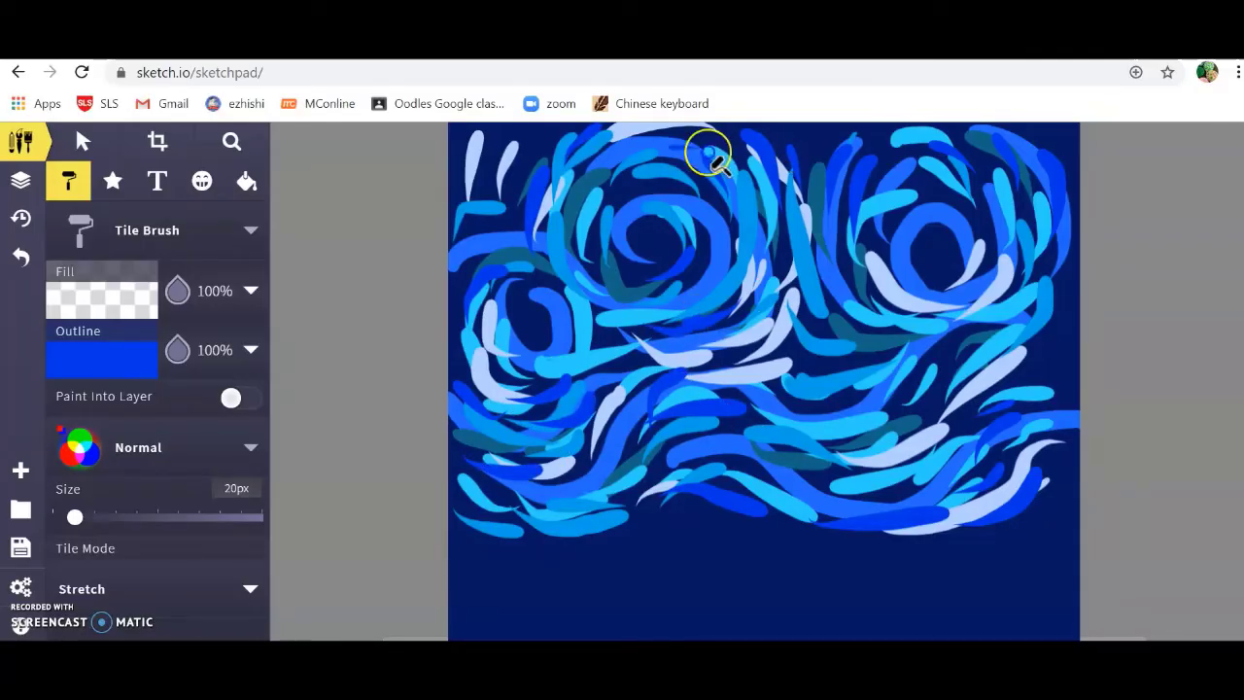
{"action": "mouse_move", "coordinate": [722, 172]}
{"action": "left_mouse_down"}
{"action": "mouse_move", "coordinate": [748, 156]}
{"action": "mouse_move", "coordinate": [826, 209]}
{"action": "mouse_move", "coordinate": [785, 316]}
{"action": "mouse_move", "coordinate": [645, 333]}
{"action": "mouse_move", "coordinate": [745, 352]}
{"action": "mouse_move", "coordinate": [533, 353]}
{"action": "mouse_move", "coordinate": [576, 392]}
{"action": "mouse_move", "coordinate": [569, 323]}
{"action": "left_mouse_up"}
{"action": "left_click", "coordinate": [525, 238]}
{"action": "mouse_move", "coordinate": [798, 396]}
{"action": "left_mouse_down"}
{"action": "mouse_move", "coordinate": [834, 340]}
{"action": "mouse_move", "coordinate": [964, 352]}
{"action": "mouse_move", "coordinate": [1020, 413]}
{"action": "left_mouse_up"}
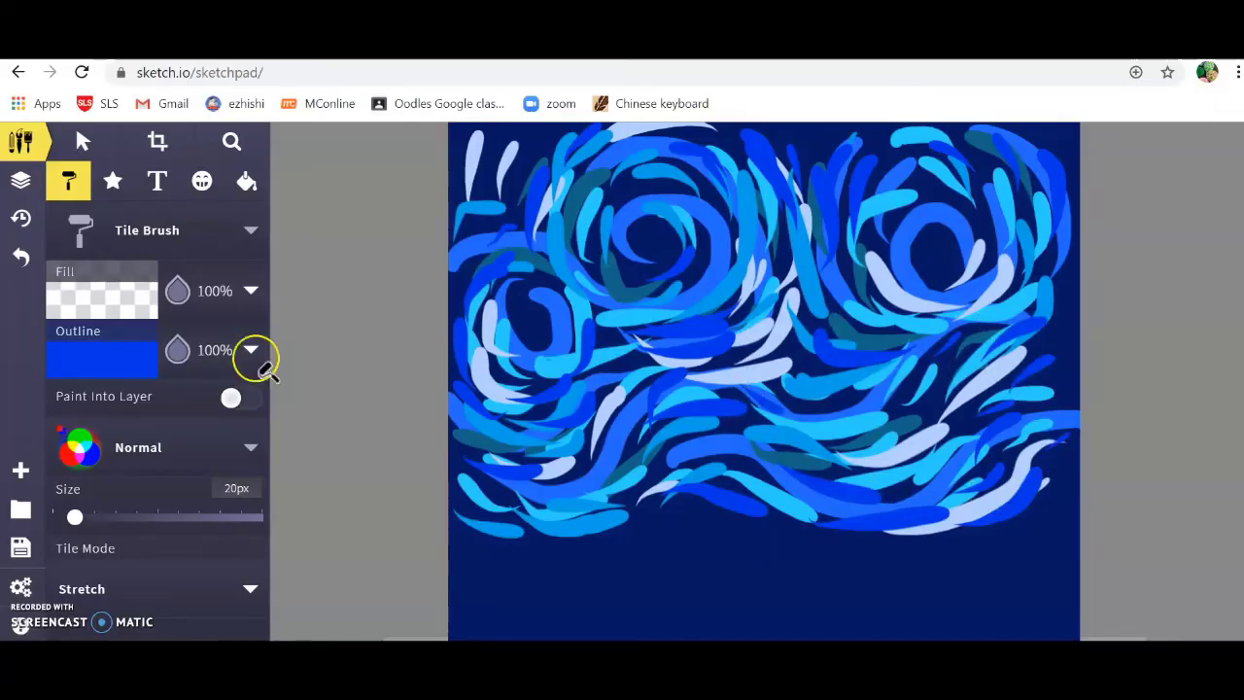
Switch to purple 9123f3 and add accents in the right waves, lower corners and left swirl.
{"action": "left_click", "coordinate": [105, 361]}
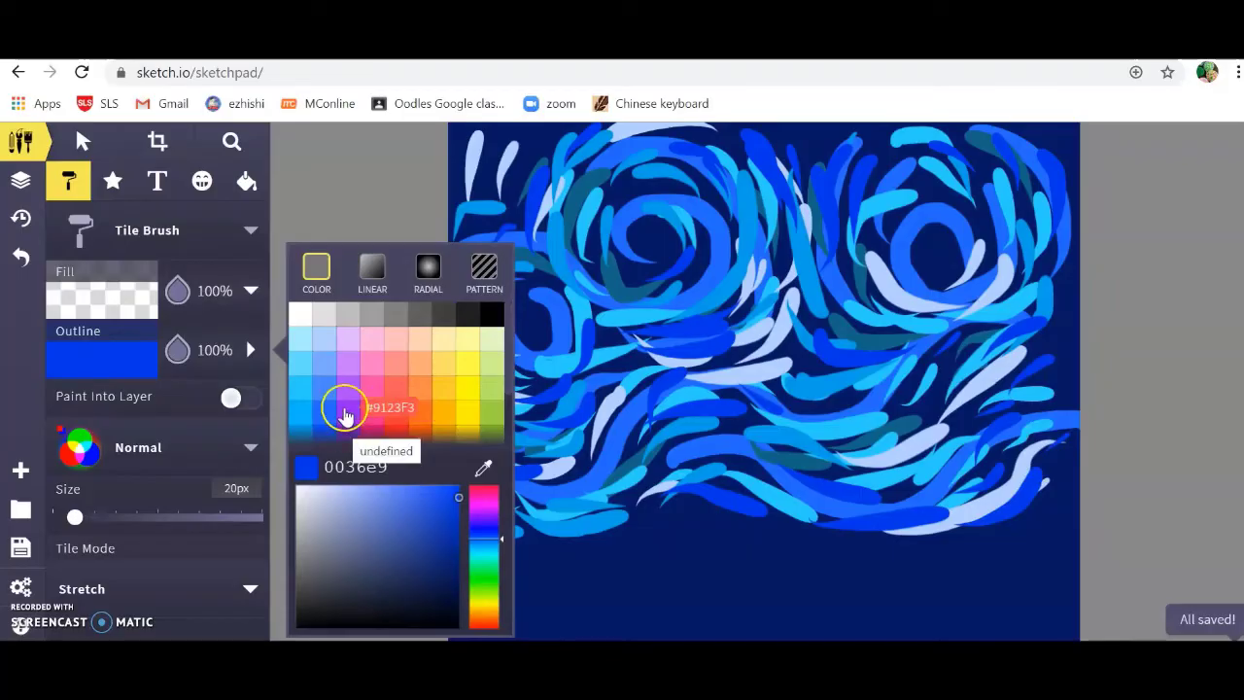
{"action": "left_click", "coordinate": [348, 412]}
{"action": "mouse_move", "coordinate": [963, 338]}
{"action": "left_mouse_down"}
{"action": "mouse_move", "coordinate": [916, 390]}
{"action": "mouse_move", "coordinate": [937, 384]}
{"action": "mouse_move", "coordinate": [934, 418]}
{"action": "left_mouse_up"}
{"action": "left_click_drag", "start_coordinate": [993, 494], "coordinate": [917, 519]}
{"action": "left_click_drag", "start_coordinate": [541, 476], "coordinate": [506, 464]}
{"action": "left_click_drag", "start_coordinate": [541, 336], "coordinate": [475, 253]}
Wrap purple strokes around the central swirl and streak them across the lower waves and right sky.
{"action": "left_click", "coordinate": [712, 144]}
{"action": "mouse_move", "coordinate": [671, 165]}
{"action": "left_mouse_down"}
{"action": "mouse_move", "coordinate": [715, 195]}
{"action": "mouse_move", "coordinate": [625, 176]}
{"action": "mouse_move", "coordinate": [600, 217]}
{"action": "mouse_move", "coordinate": [607, 267]}
{"action": "mouse_move", "coordinate": [580, 270]}
{"action": "mouse_move", "coordinate": [635, 280]}
{"action": "mouse_move", "coordinate": [636, 269]}
{"action": "mouse_move", "coordinate": [681, 271]}
{"action": "left_mouse_up"}
{"action": "mouse_move", "coordinate": [700, 436]}
{"action": "left_mouse_down"}
{"action": "mouse_move", "coordinate": [776, 437]}
{"action": "mouse_move", "coordinate": [726, 421]}
{"action": "mouse_move", "coordinate": [788, 427]}
{"action": "mouse_move", "coordinate": [800, 472]}
{"action": "mouse_move", "coordinate": [863, 494]}
{"action": "left_mouse_up"}
{"action": "mouse_move", "coordinate": [1001, 389]}
{"action": "left_mouse_down"}
{"action": "mouse_move", "coordinate": [1056, 374]}
{"action": "mouse_move", "coordinate": [1022, 379]}
{"action": "mouse_move", "coordinate": [1043, 299]}
{"action": "mouse_move", "coordinate": [987, 319]}
{"action": "mouse_move", "coordinate": [1028, 197]}
{"action": "mouse_move", "coordinate": [1038, 233]}
{"action": "mouse_move", "coordinate": [1022, 181]}
{"action": "mouse_move", "coordinate": [947, 166]}
{"action": "left_mouse_up"}
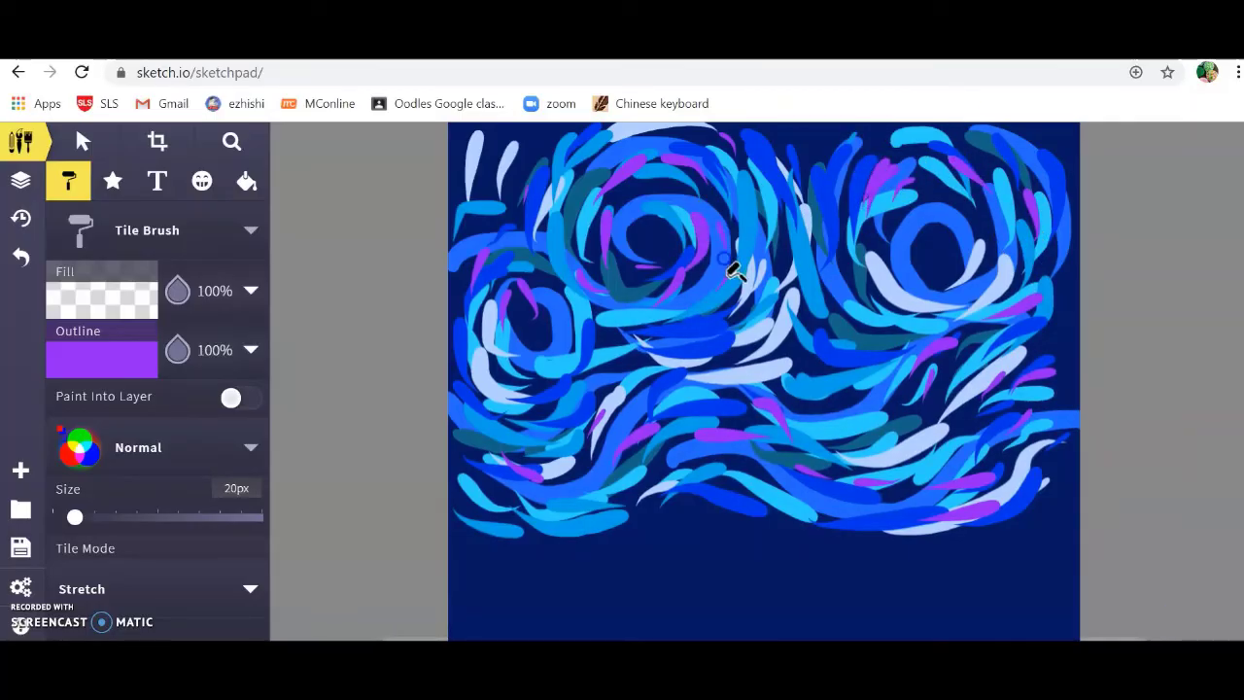
{"action": "left_click_drag", "start_coordinate": [636, 394], "coordinate": [611, 411]}
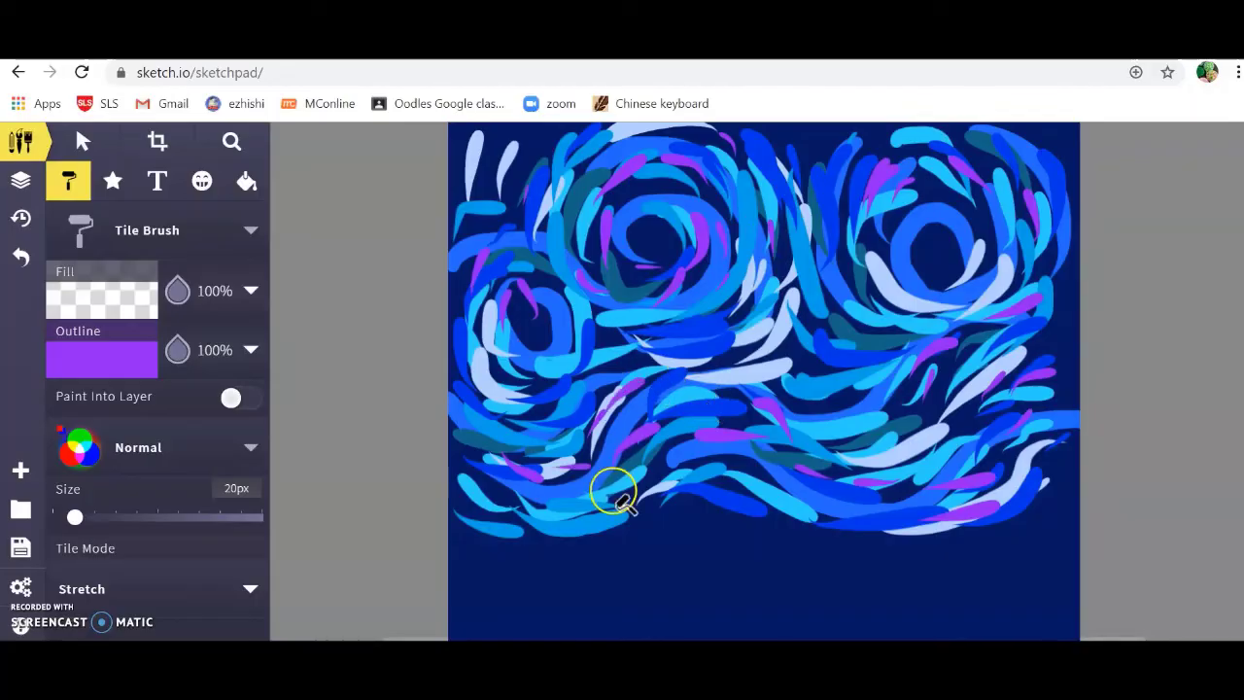
{"action": "mouse_move", "coordinate": [578, 551]}
{"action": "left_mouse_down"}
{"action": "mouse_move", "coordinate": [485, 470]}
{"action": "mouse_move", "coordinate": [716, 505]}
{"action": "mouse_move", "coordinate": [711, 454]}
{"action": "mouse_move", "coordinate": [813, 449]}
{"action": "mouse_move", "coordinate": [876, 497]}
{"action": "mouse_move", "coordinate": [947, 389]}
{"action": "mouse_move", "coordinate": [988, 430]}
{"action": "mouse_move", "coordinate": [786, 333]}
{"action": "mouse_move", "coordinate": [714, 384]}
{"action": "left_mouse_up"}
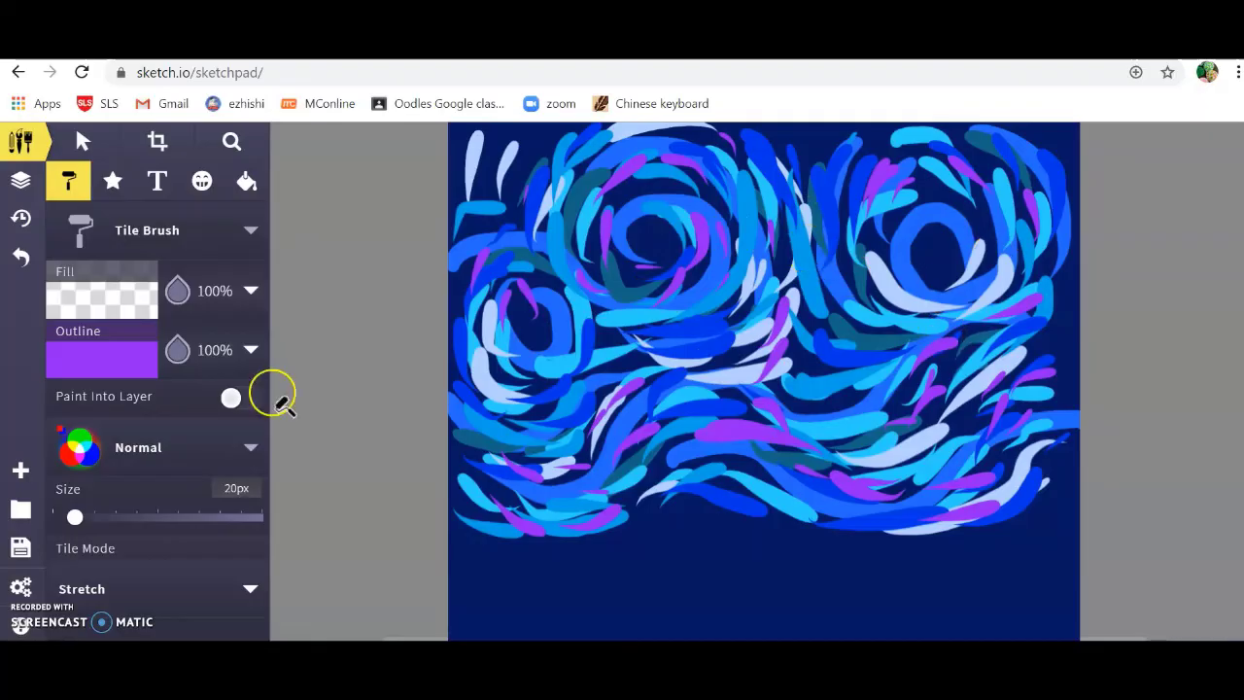
{"action": "left_click", "coordinate": [74, 375]}
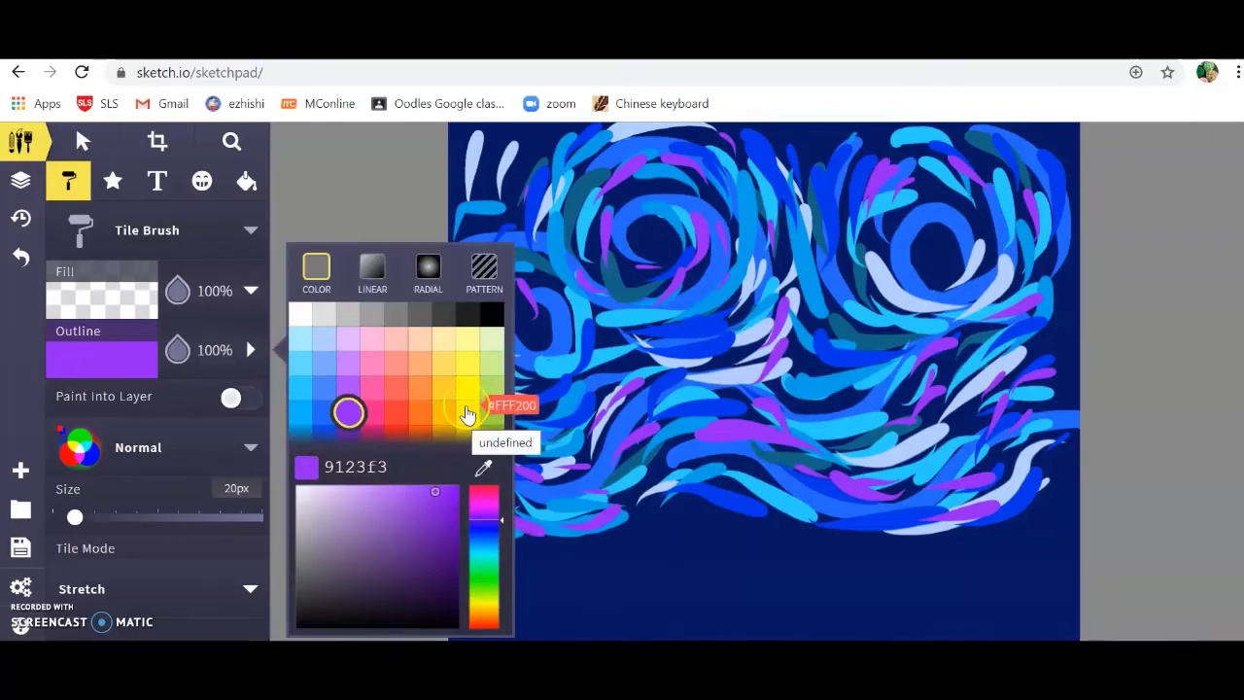
Switch the brush to yellow fff200 and paint the two large spiral stars in the top swirls.
{"action": "left_click", "coordinate": [468, 412]}
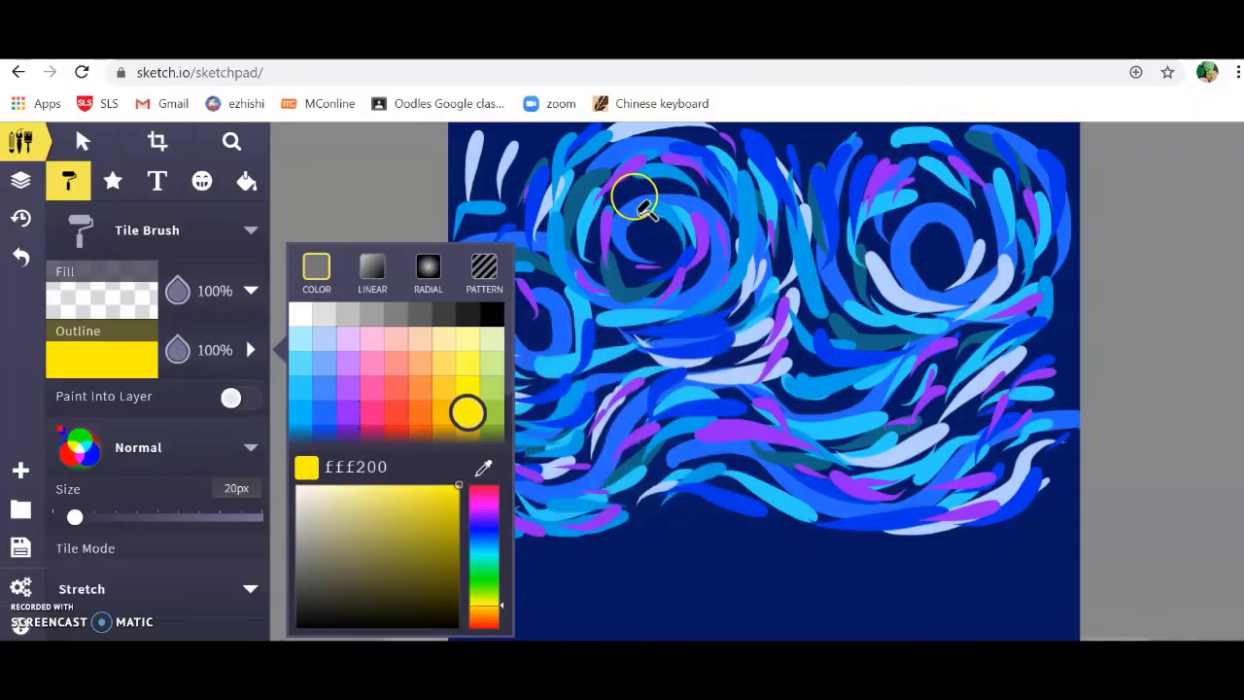
{"action": "left_click", "coordinate": [637, 202]}
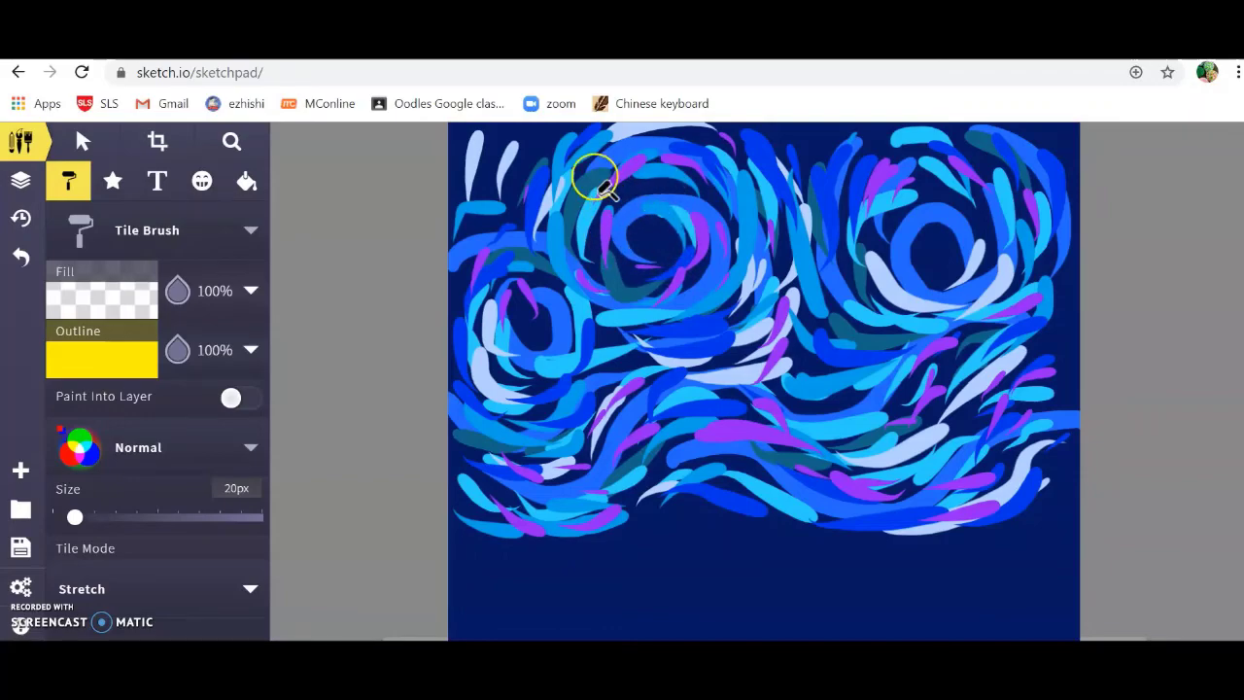
{"action": "mouse_move", "coordinate": [630, 192]}
{"action": "left_mouse_down"}
{"action": "mouse_move", "coordinate": [609, 219]}
{"action": "mouse_move", "coordinate": [620, 259]}
{"action": "mouse_move", "coordinate": [673, 279]}
{"action": "mouse_move", "coordinate": [684, 207]}
{"action": "mouse_move", "coordinate": [639, 206]}
{"action": "mouse_move", "coordinate": [695, 199]}
{"action": "mouse_move", "coordinate": [694, 284]}
{"action": "mouse_move", "coordinate": [665, 226]}
{"action": "mouse_move", "coordinate": [673, 171]}
{"action": "mouse_move", "coordinate": [615, 176]}
{"action": "mouse_move", "coordinate": [593, 209]}
{"action": "mouse_move", "coordinate": [599, 252]}
{"action": "mouse_move", "coordinate": [643, 299]}
{"action": "mouse_move", "coordinate": [687, 165]}
{"action": "mouse_move", "coordinate": [712, 207]}
{"action": "mouse_move", "coordinate": [717, 178]}
{"action": "mouse_move", "coordinate": [713, 264]}
{"action": "mouse_move", "coordinate": [666, 233]}
{"action": "mouse_move", "coordinate": [651, 202]}
{"action": "mouse_move", "coordinate": [638, 219]}
{"action": "mouse_move", "coordinate": [661, 249]}
{"action": "mouse_move", "coordinate": [643, 224]}
{"action": "left_mouse_up"}
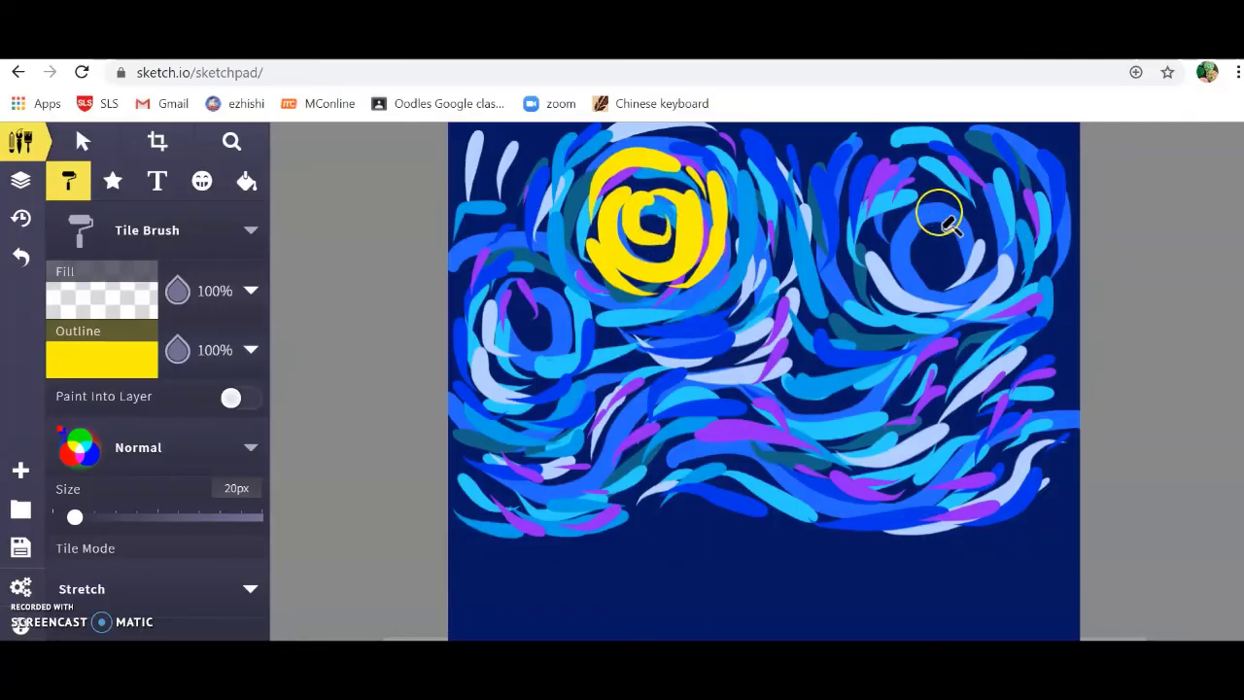
{"action": "mouse_move", "coordinate": [951, 183]}
{"action": "left_mouse_down"}
{"action": "mouse_move", "coordinate": [911, 217]}
{"action": "mouse_move", "coordinate": [960, 201]}
{"action": "left_mouse_up"}
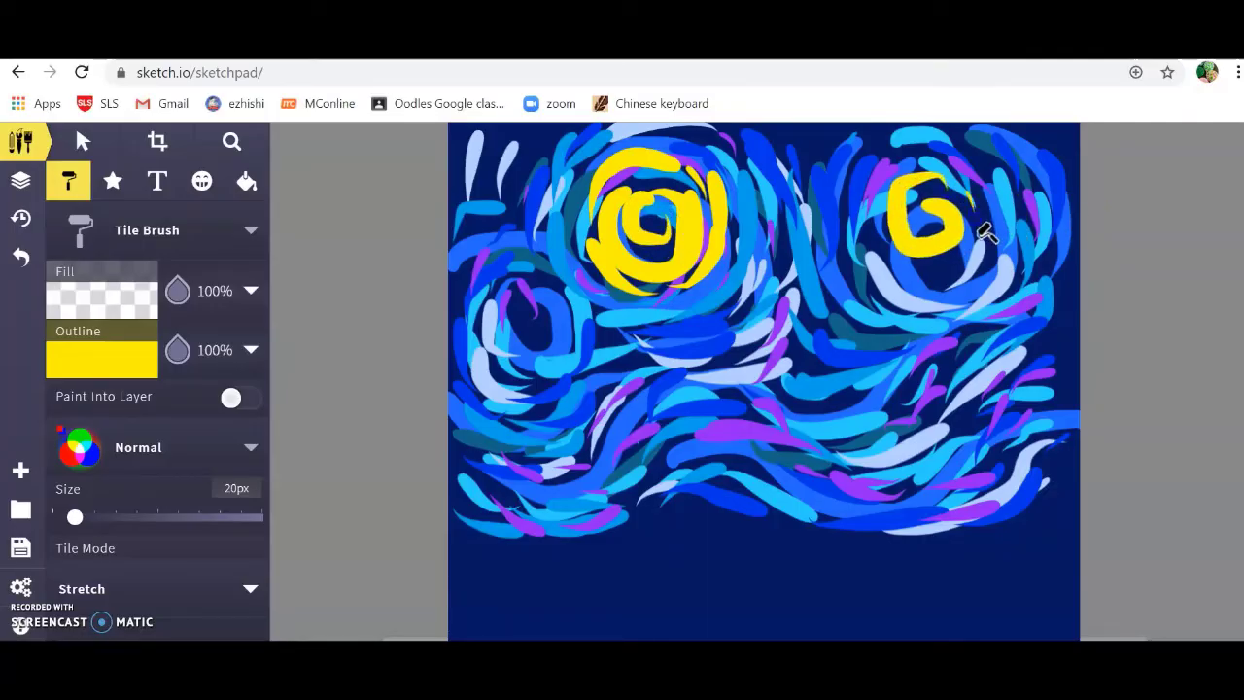
{"action": "mouse_move", "coordinate": [986, 241]}
{"action": "left_mouse_down"}
{"action": "mouse_move", "coordinate": [935, 274]}
{"action": "mouse_move", "coordinate": [881, 253]}
{"action": "mouse_move", "coordinate": [943, 299]}
{"action": "mouse_move", "coordinate": [966, 185]}
{"action": "mouse_move", "coordinate": [981, 215]}
{"action": "mouse_move", "coordinate": [992, 254]}
{"action": "mouse_move", "coordinate": [950, 289]}
{"action": "mouse_move", "coordinate": [870, 206]}
{"action": "mouse_move", "coordinate": [886, 175]}
{"action": "mouse_move", "coordinate": [887, 273]}
{"action": "left_mouse_up"}
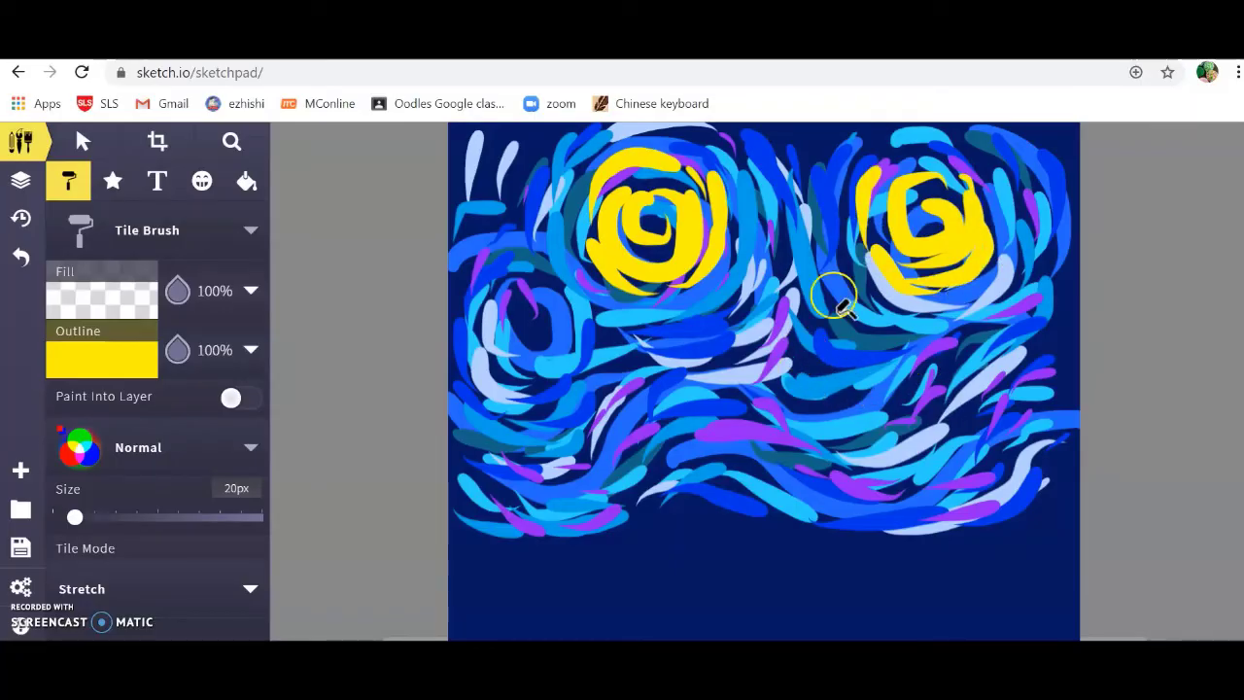
Paint three smaller yellow spiral stars: mid-sky, left swirl and lower-right swirl.
{"action": "mouse_move", "coordinate": [808, 328]}
{"action": "left_mouse_down"}
{"action": "mouse_move", "coordinate": [812, 366]}
{"action": "mouse_move", "coordinate": [782, 341]}
{"action": "mouse_move", "coordinate": [790, 309]}
{"action": "mouse_move", "coordinate": [827, 315]}
{"action": "mouse_move", "coordinate": [840, 358]}
{"action": "mouse_move", "coordinate": [782, 382]}
{"action": "left_mouse_up"}
{"action": "mouse_move", "coordinate": [535, 320]}
{"action": "left_mouse_down"}
{"action": "mouse_move", "coordinate": [534, 354]}
{"action": "mouse_move", "coordinate": [497, 308]}
{"action": "mouse_move", "coordinate": [543, 294]}
{"action": "mouse_move", "coordinate": [550, 343]}
{"action": "mouse_move", "coordinate": [515, 358]}
{"action": "left_mouse_up"}
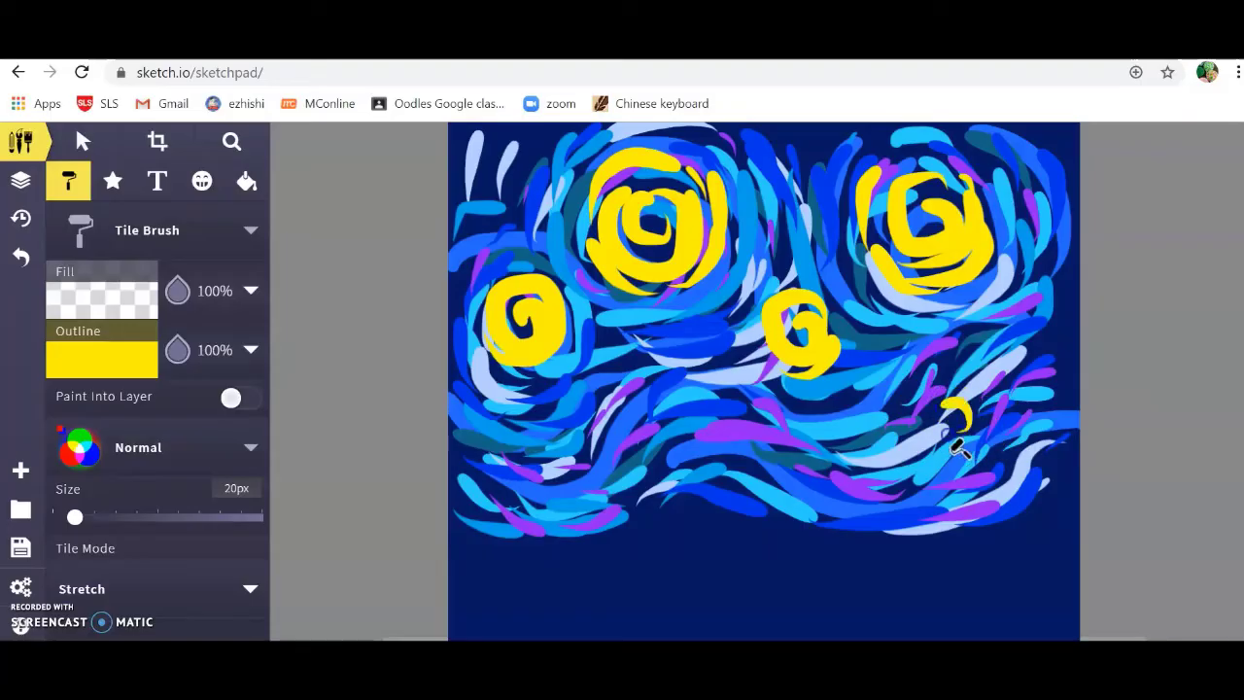
{"action": "mouse_move", "coordinate": [956, 445]}
{"action": "left_mouse_down"}
{"action": "mouse_move", "coordinate": [922, 402]}
{"action": "mouse_move", "coordinate": [962, 413]}
{"action": "left_mouse_up"}
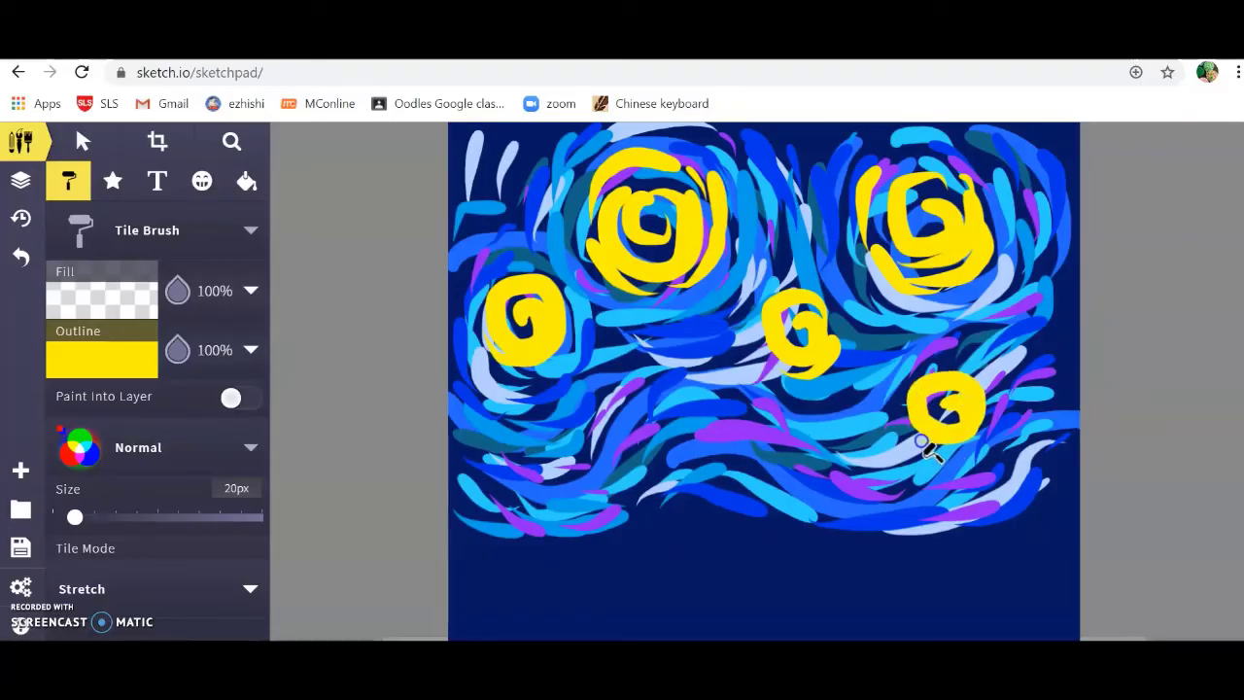
Switch to pale yellow ffff49 and add glow strokes around the top-left and middle stars.
{"action": "left_click", "coordinate": [112, 379]}
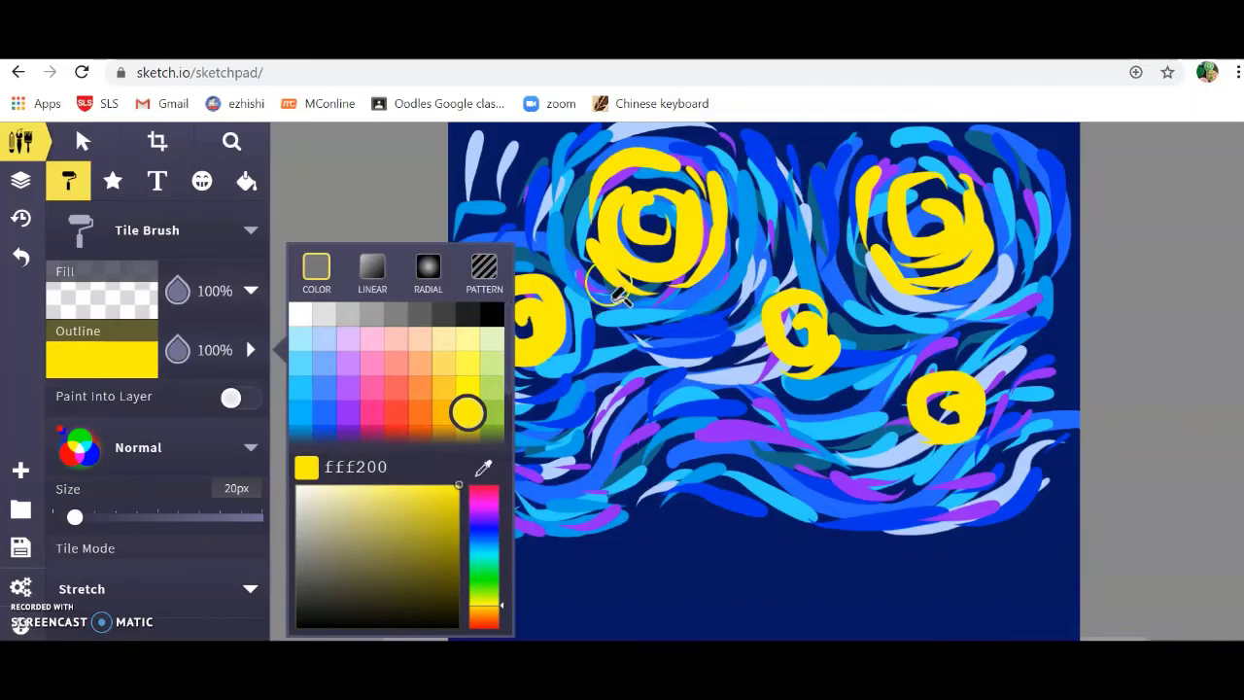
{"action": "left_click", "coordinate": [465, 362]}
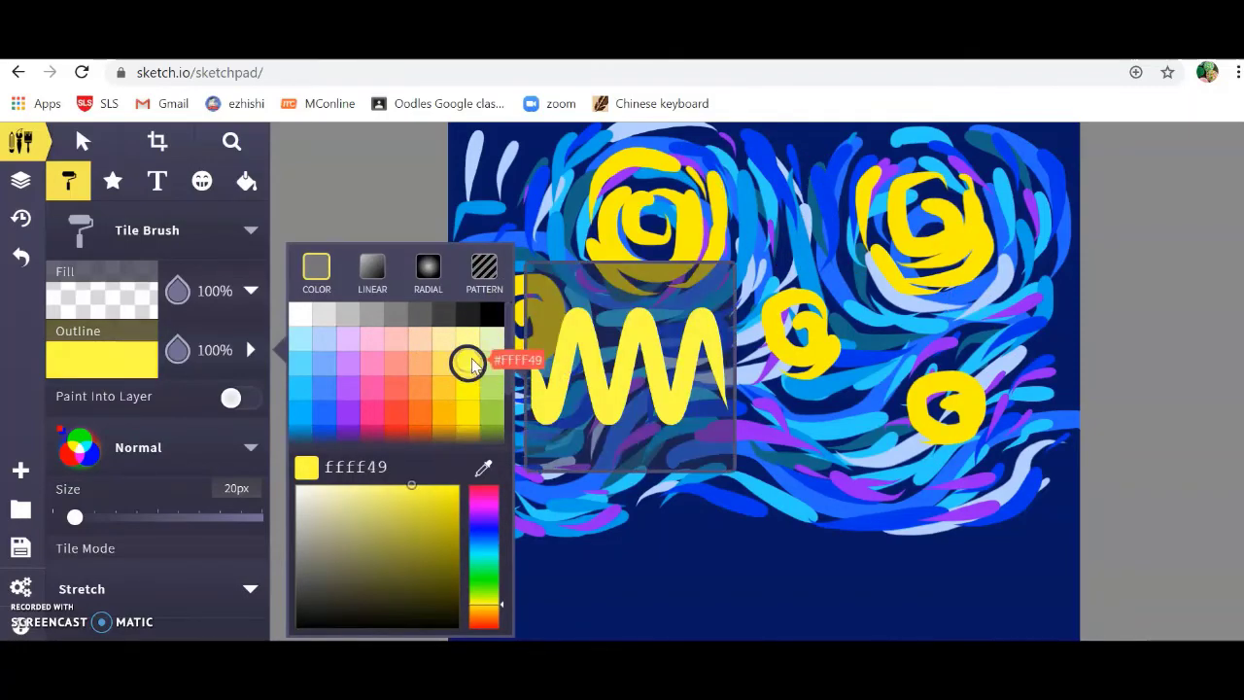
{"action": "left_click", "coordinate": [601, 228]}
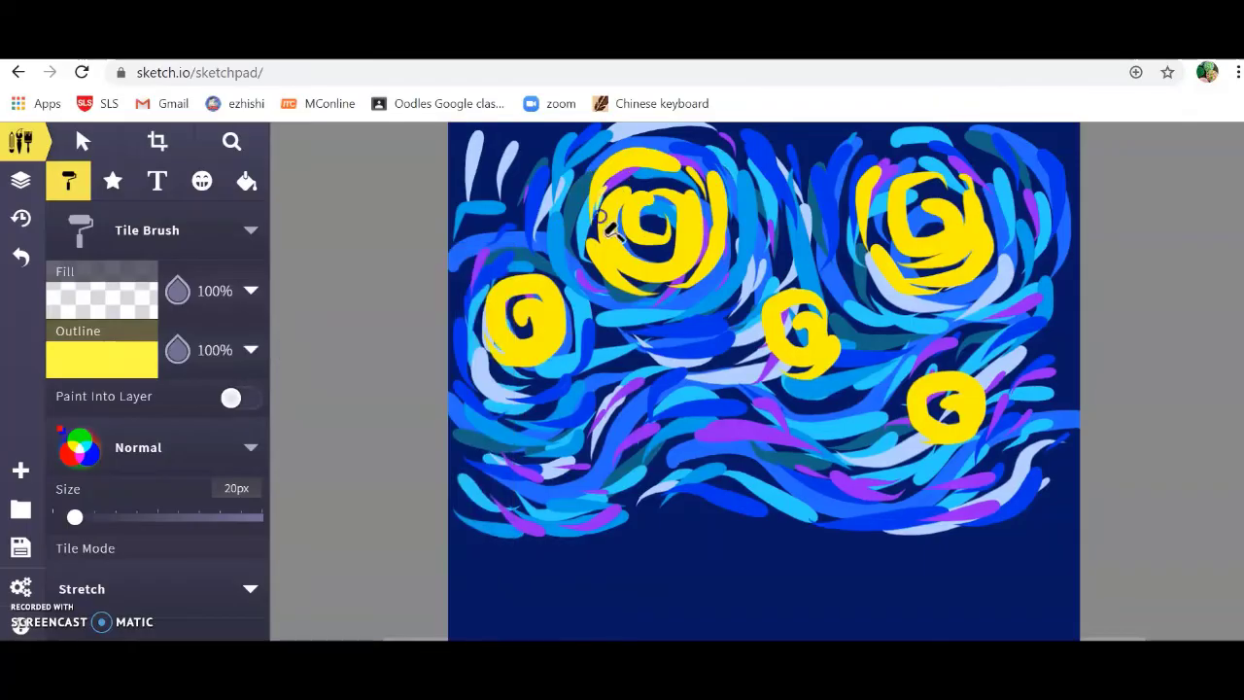
{"action": "mouse_move", "coordinate": [677, 269]}
{"action": "left_mouse_down"}
{"action": "mouse_move", "coordinate": [709, 250]}
{"action": "mouse_move", "coordinate": [692, 204]}
{"action": "mouse_move", "coordinate": [695, 232]}
{"action": "mouse_move", "coordinate": [712, 161]}
{"action": "mouse_move", "coordinate": [710, 230]}
{"action": "mouse_move", "coordinate": [721, 199]}
{"action": "mouse_move", "coordinate": [702, 265]}
{"action": "mouse_move", "coordinate": [679, 188]}
{"action": "mouse_move", "coordinate": [652, 184]}
{"action": "mouse_move", "coordinate": [668, 176]}
{"action": "mouse_move", "coordinate": [649, 155]}
{"action": "mouse_move", "coordinate": [593, 178]}
{"action": "mouse_move", "coordinate": [660, 173]}
{"action": "mouse_move", "coordinate": [628, 180]}
{"action": "mouse_move", "coordinate": [667, 146]}
{"action": "mouse_move", "coordinate": [703, 162]}
{"action": "mouse_move", "coordinate": [570, 186]}
{"action": "mouse_move", "coordinate": [606, 190]}
{"action": "mouse_move", "coordinate": [588, 253]}
{"action": "mouse_move", "coordinate": [675, 270]}
{"action": "left_mouse_up"}
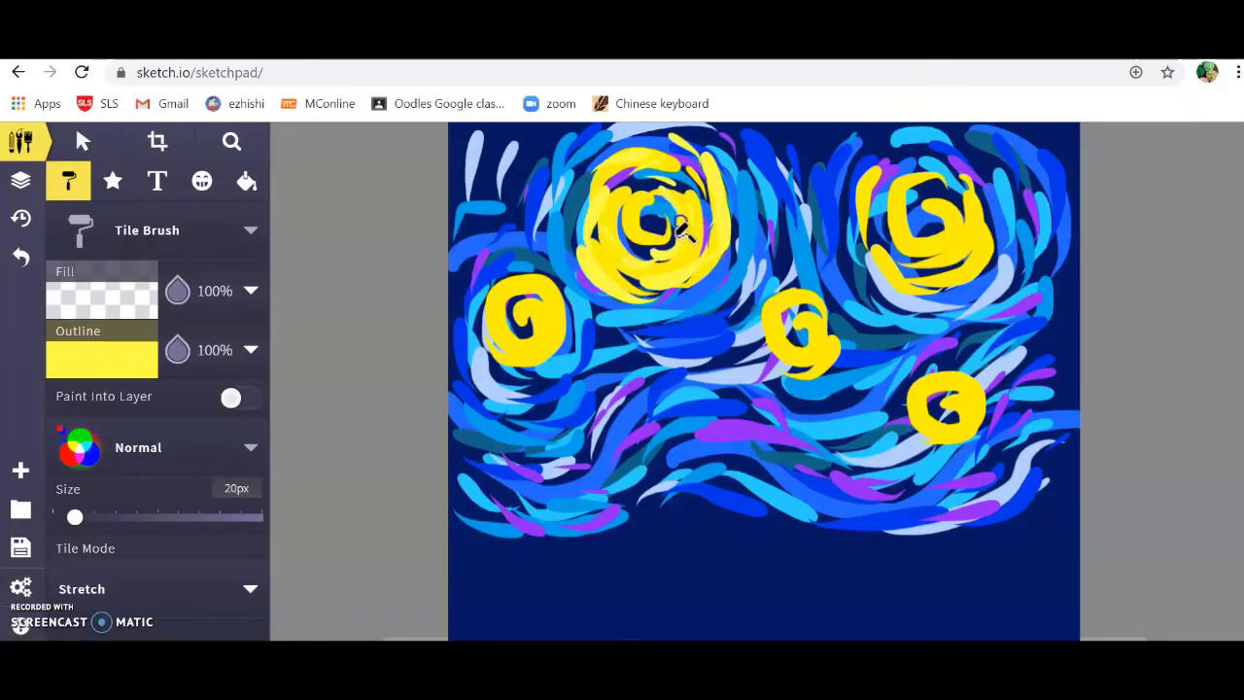
{"action": "mouse_move", "coordinate": [756, 371]}
{"action": "left_mouse_down"}
{"action": "mouse_move", "coordinate": [799, 395]}
{"action": "mouse_move", "coordinate": [846, 367]}
{"action": "mouse_move", "coordinate": [847, 317]}
{"action": "mouse_move", "coordinate": [857, 378]}
{"action": "mouse_move", "coordinate": [824, 390]}
{"action": "left_mouse_up"}
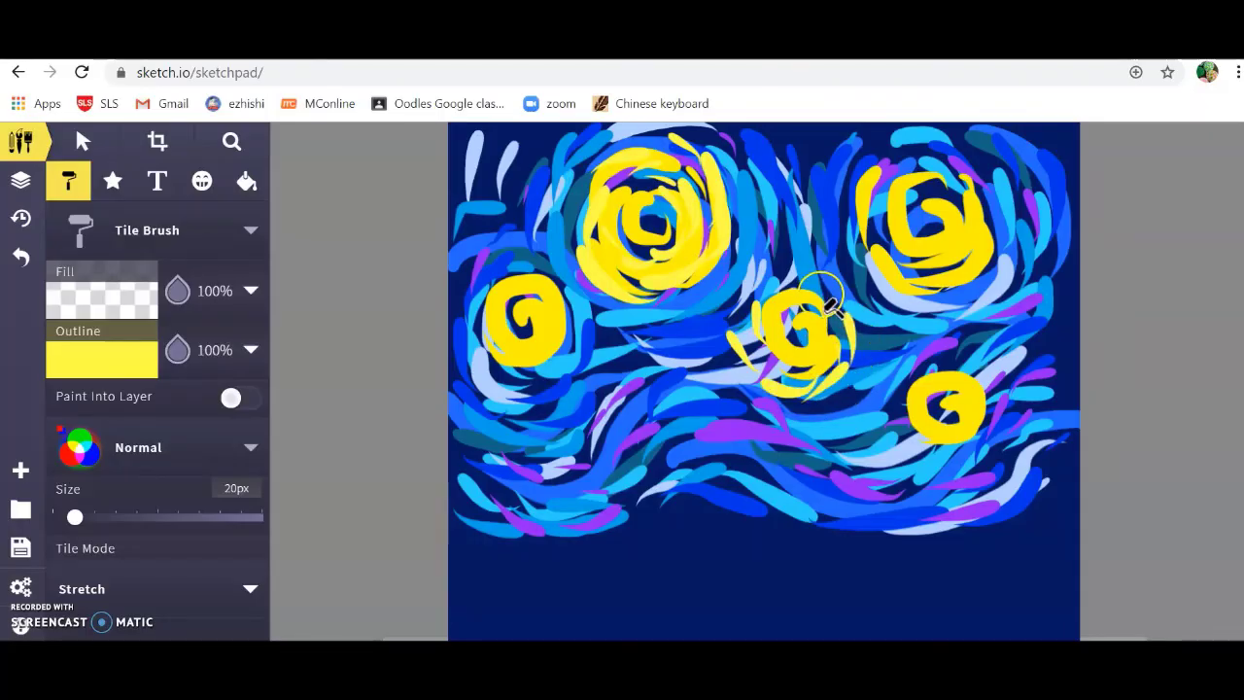
{"action": "mouse_move", "coordinate": [832, 301]}
{"action": "left_mouse_down"}
{"action": "mouse_move", "coordinate": [748, 279]}
{"action": "mouse_move", "coordinate": [795, 332]}
{"action": "left_mouse_up"}
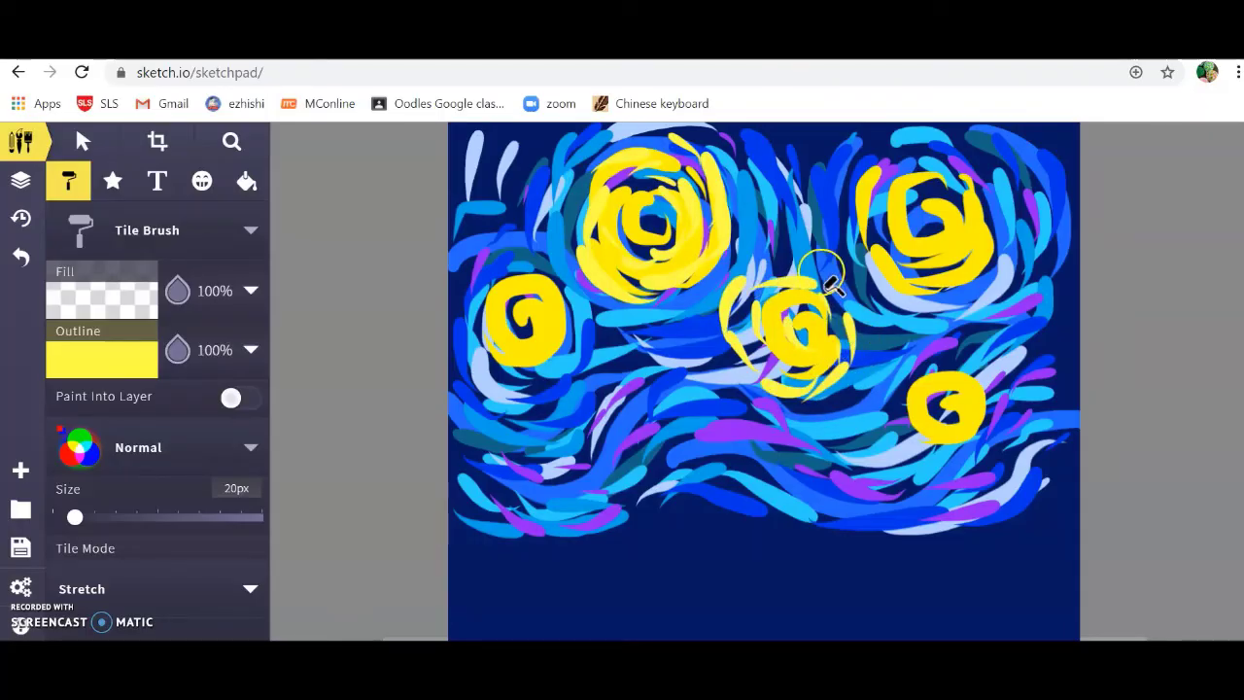
{"action": "left_click_drag", "start_coordinate": [858, 302], "coordinate": [856, 370]}
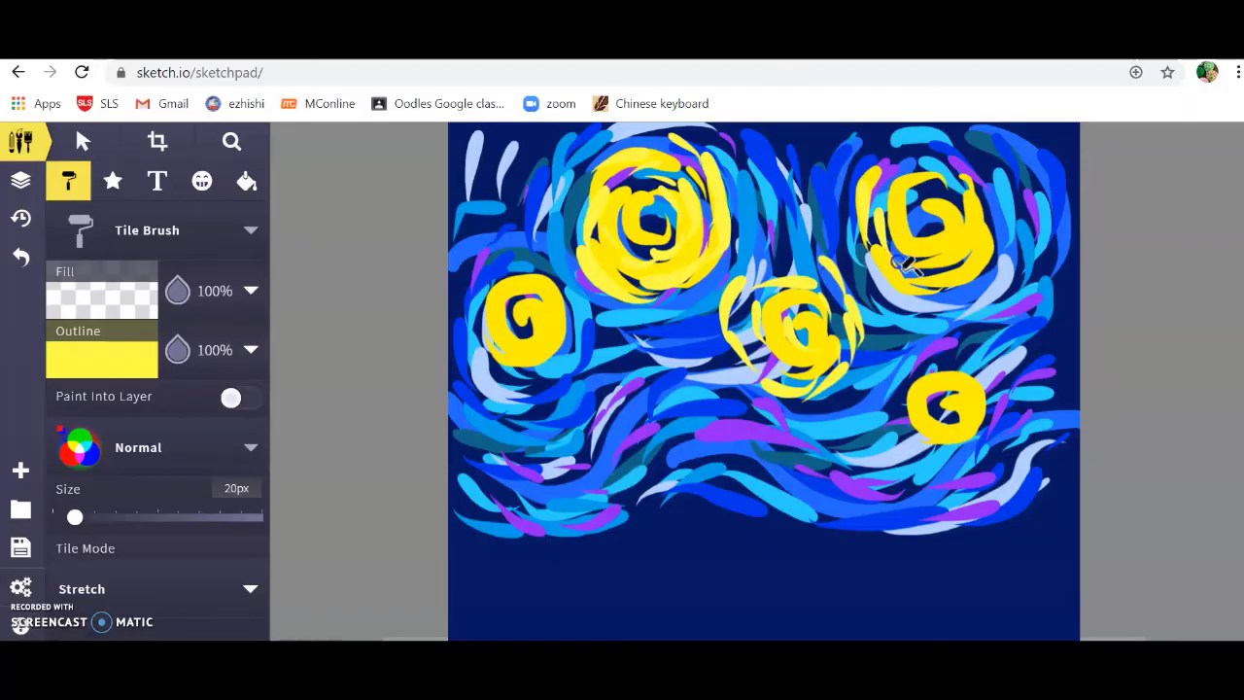
Add yellow glow arcs around the top-right and left stars, enlarging the lower-right star.
{"action": "mouse_move", "coordinate": [982, 196]}
{"action": "left_mouse_down"}
{"action": "mouse_move", "coordinate": [1016, 185]}
{"action": "mouse_move", "coordinate": [1021, 251]}
{"action": "mouse_move", "coordinate": [972, 309]}
{"action": "mouse_move", "coordinate": [914, 244]}
{"action": "mouse_move", "coordinate": [902, 182]}
{"action": "mouse_move", "coordinate": [929, 245]}
{"action": "left_mouse_up"}
{"action": "mouse_move", "coordinate": [546, 362]}
{"action": "left_mouse_down"}
{"action": "mouse_move", "coordinate": [588, 328]}
{"action": "mouse_move", "coordinate": [530, 379]}
{"action": "mouse_move", "coordinate": [472, 343]}
{"action": "mouse_move", "coordinate": [465, 313]}
{"action": "mouse_move", "coordinate": [473, 359]}
{"action": "mouse_move", "coordinate": [486, 272]}
{"action": "mouse_move", "coordinate": [520, 261]}
{"action": "mouse_move", "coordinate": [510, 308]}
{"action": "mouse_move", "coordinate": [579, 304]}
{"action": "mouse_move", "coordinate": [568, 379]}
{"action": "left_mouse_up"}
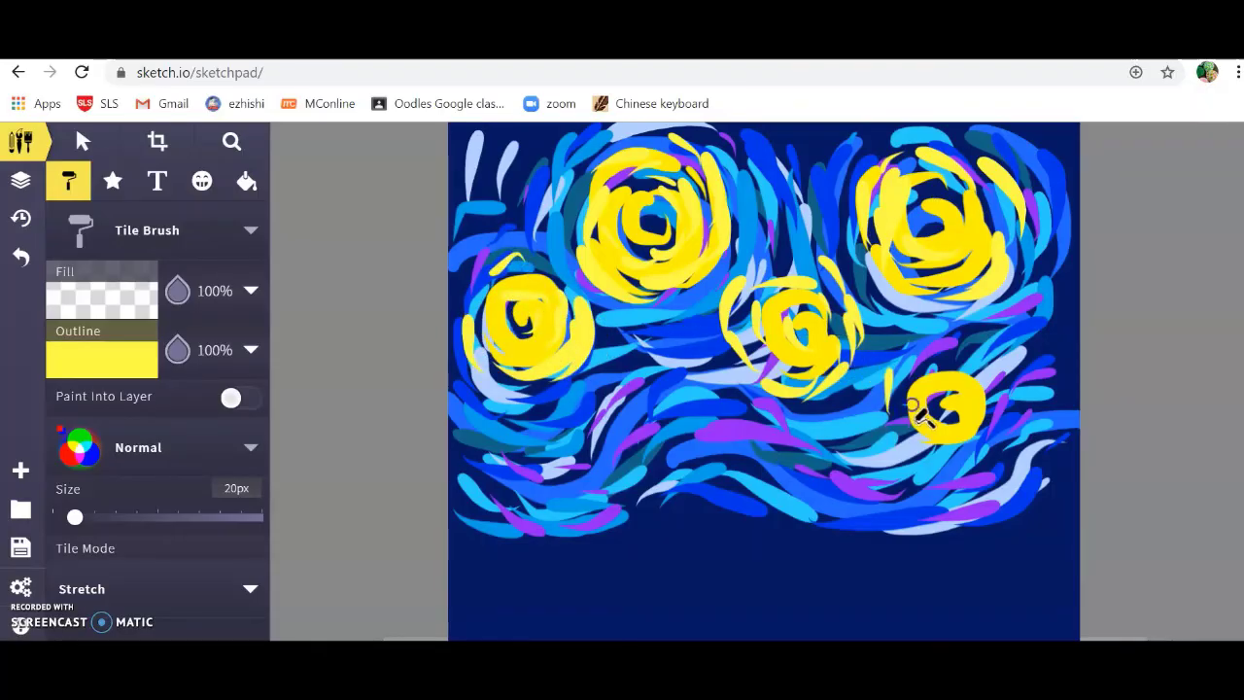
{"action": "mouse_move", "coordinate": [918, 452]}
{"action": "left_mouse_down"}
{"action": "mouse_move", "coordinate": [976, 453]}
{"action": "mouse_move", "coordinate": [933, 464]}
{"action": "mouse_move", "coordinate": [989, 435]}
{"action": "mouse_move", "coordinate": [993, 392]}
{"action": "mouse_move", "coordinate": [991, 438]}
{"action": "mouse_move", "coordinate": [1006, 401]}
{"action": "mouse_move", "coordinate": [1001, 450]}
{"action": "left_mouse_up"}
{"action": "mouse_move", "coordinate": [991, 367]}
{"action": "left_mouse_down"}
{"action": "mouse_move", "coordinate": [932, 348]}
{"action": "mouse_move", "coordinate": [903, 364]}
{"action": "mouse_move", "coordinate": [905, 391]}
{"action": "mouse_move", "coordinate": [877, 440]}
{"action": "left_mouse_up"}
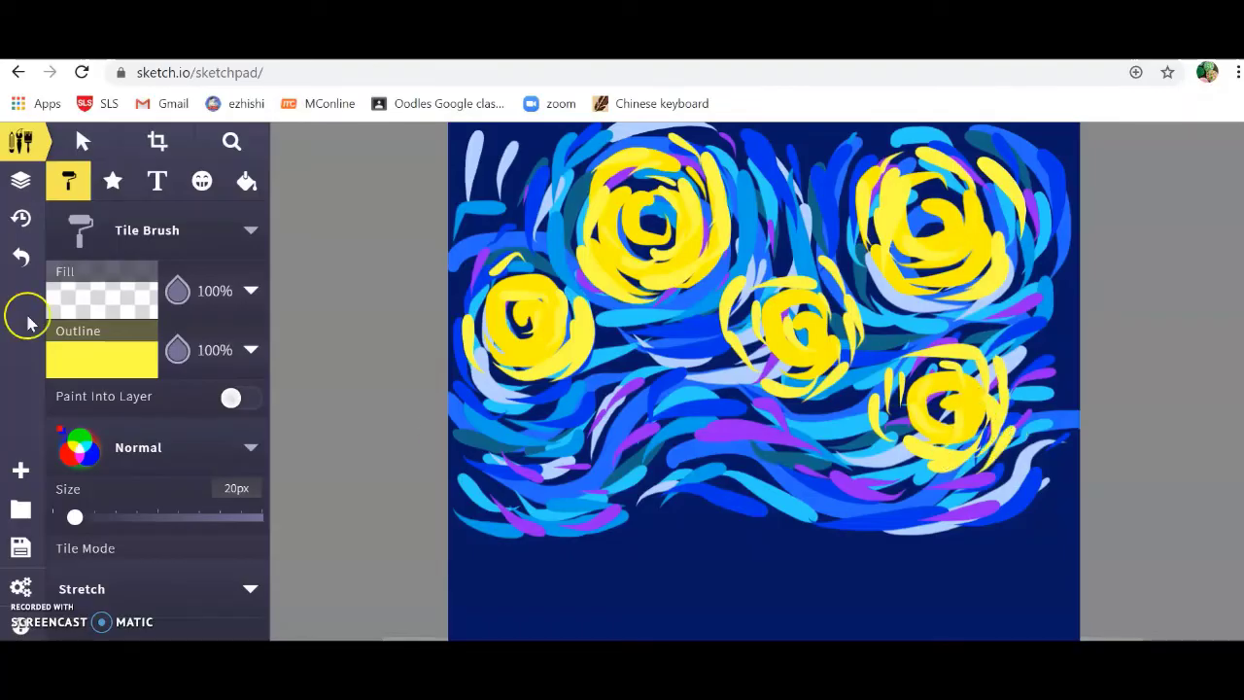
Switch the brush to white and cover the upper-left star's centre with white.
{"action": "left_click", "coordinate": [83, 363]}
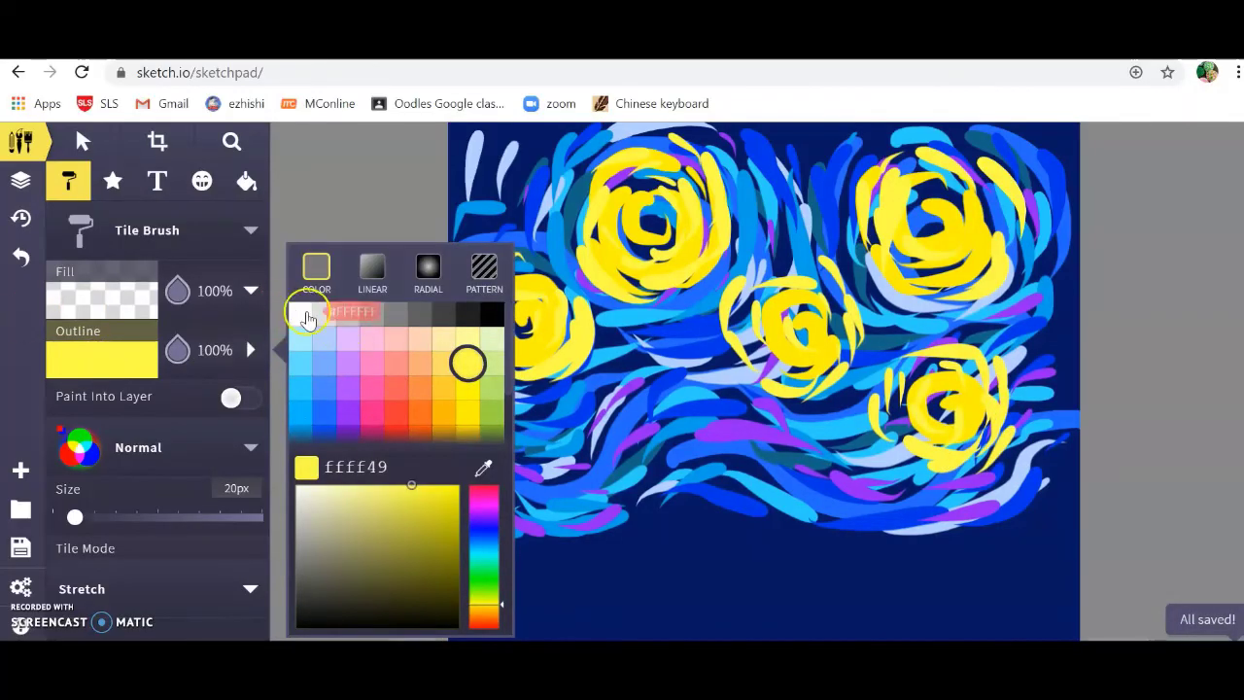
{"action": "left_click", "coordinate": [304, 319]}
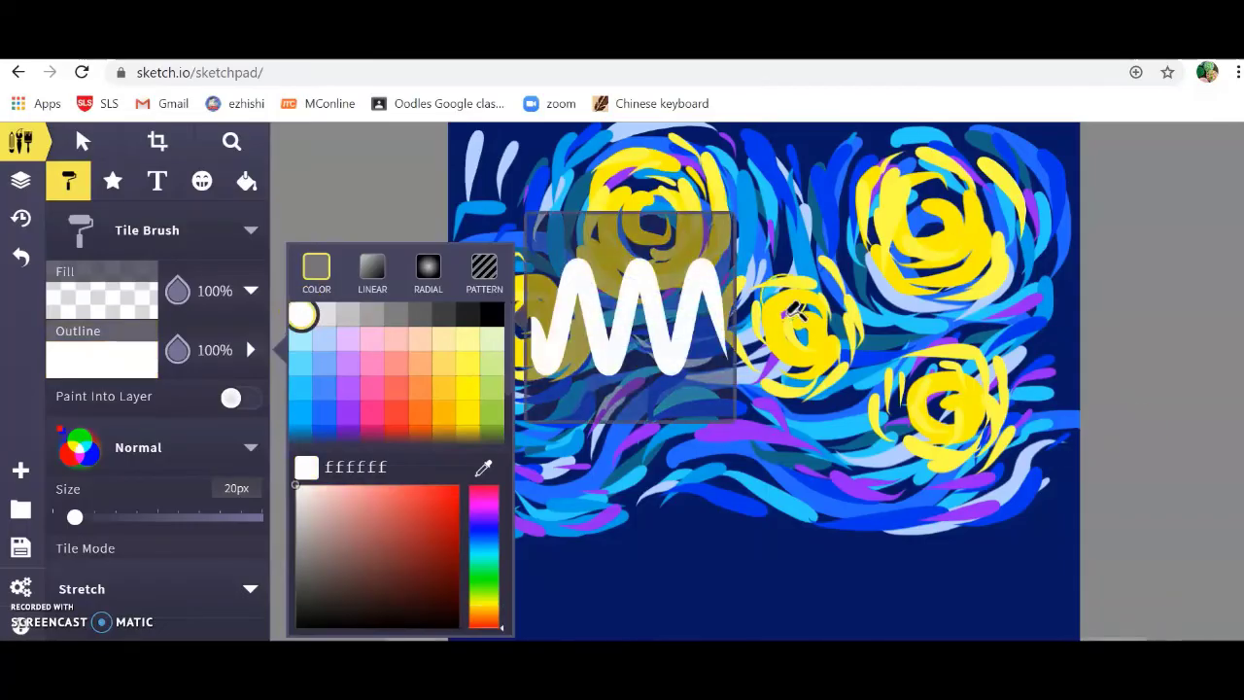
{"action": "left_click", "coordinate": [667, 208]}
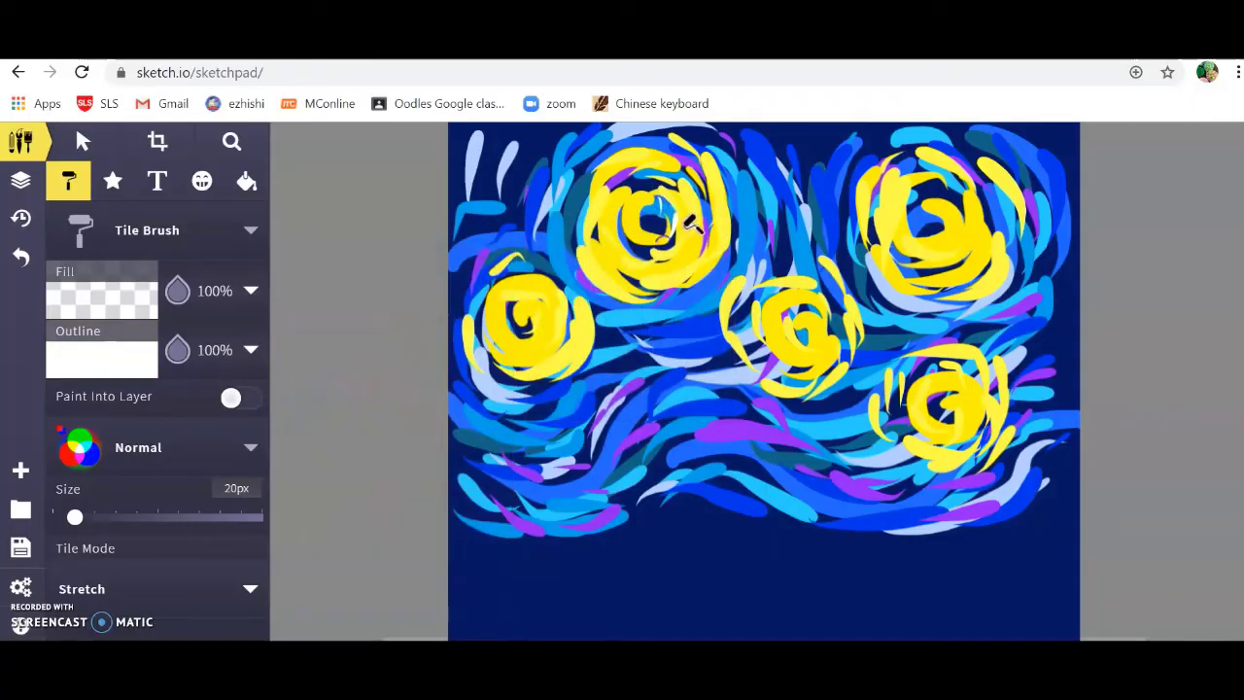
{"action": "left_click_drag", "start_coordinate": [634, 233], "coordinate": [641, 251]}
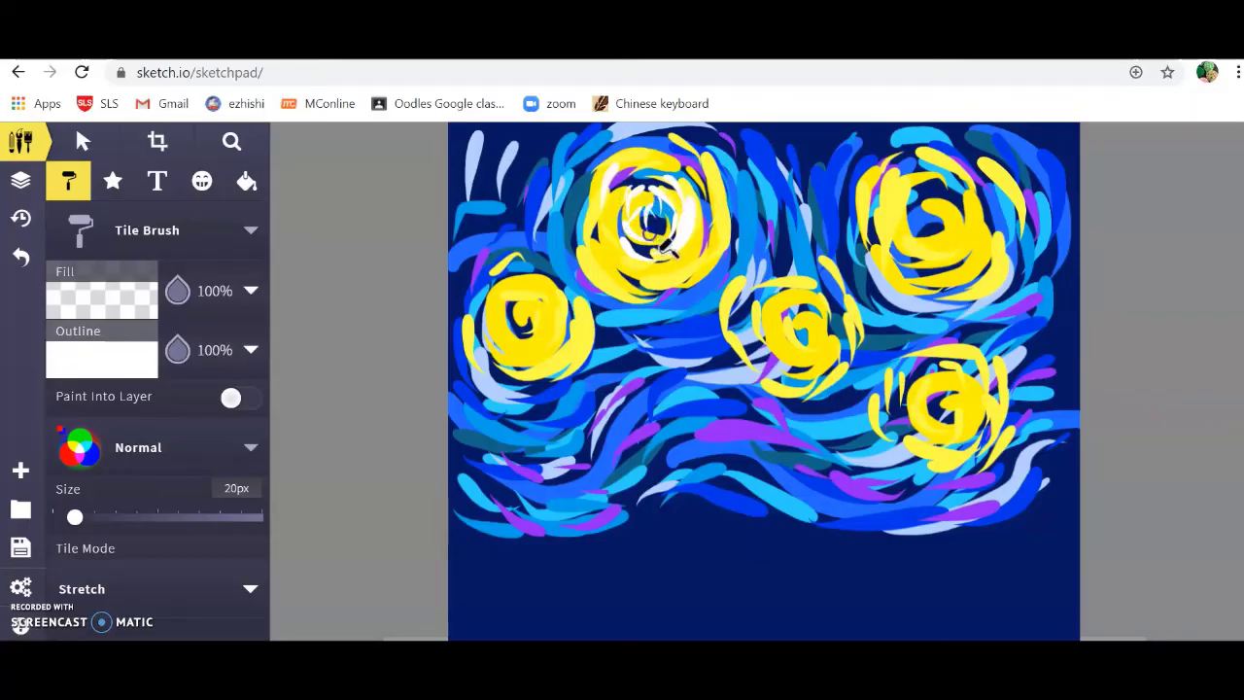
{"action": "left_click_drag", "start_coordinate": [656, 237], "coordinate": [647, 220]}
Paint white cores into the upper-right, left, middle and lower-right stars.
{"action": "left_click_drag", "start_coordinate": [936, 223], "coordinate": [928, 228]}
{"action": "left_click_drag", "start_coordinate": [535, 306], "coordinate": [498, 345]}
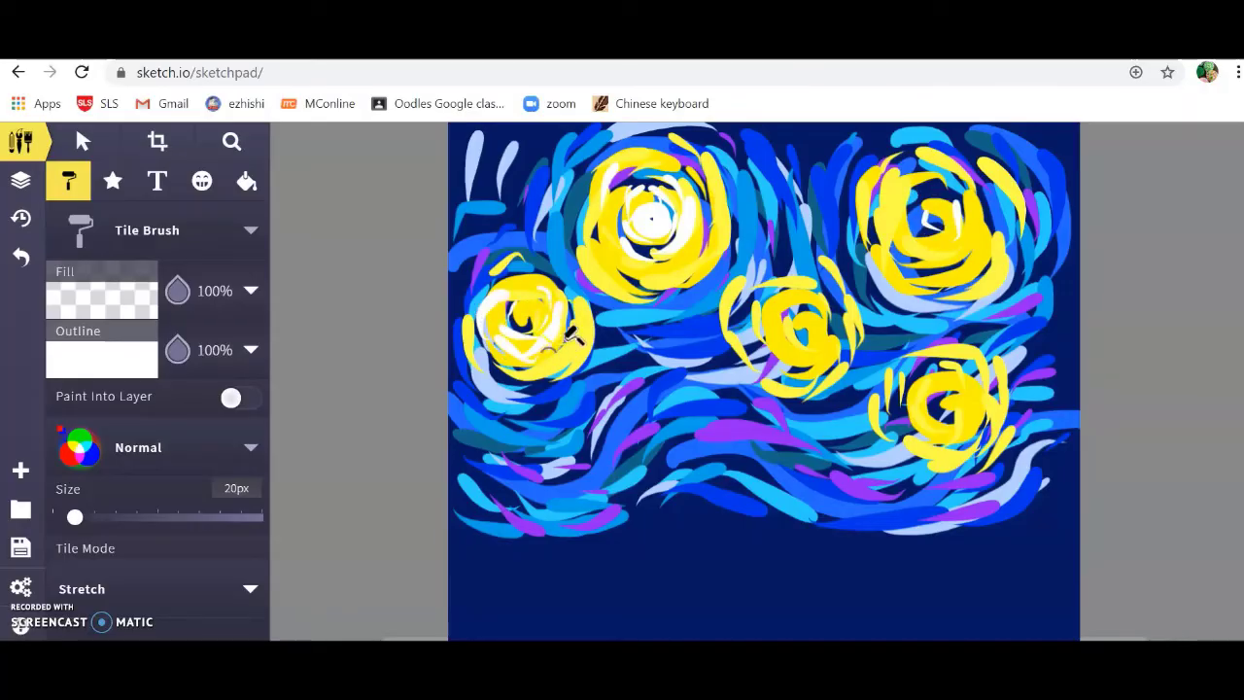
{"action": "left_click_drag", "start_coordinate": [783, 349], "coordinate": [833, 356]}
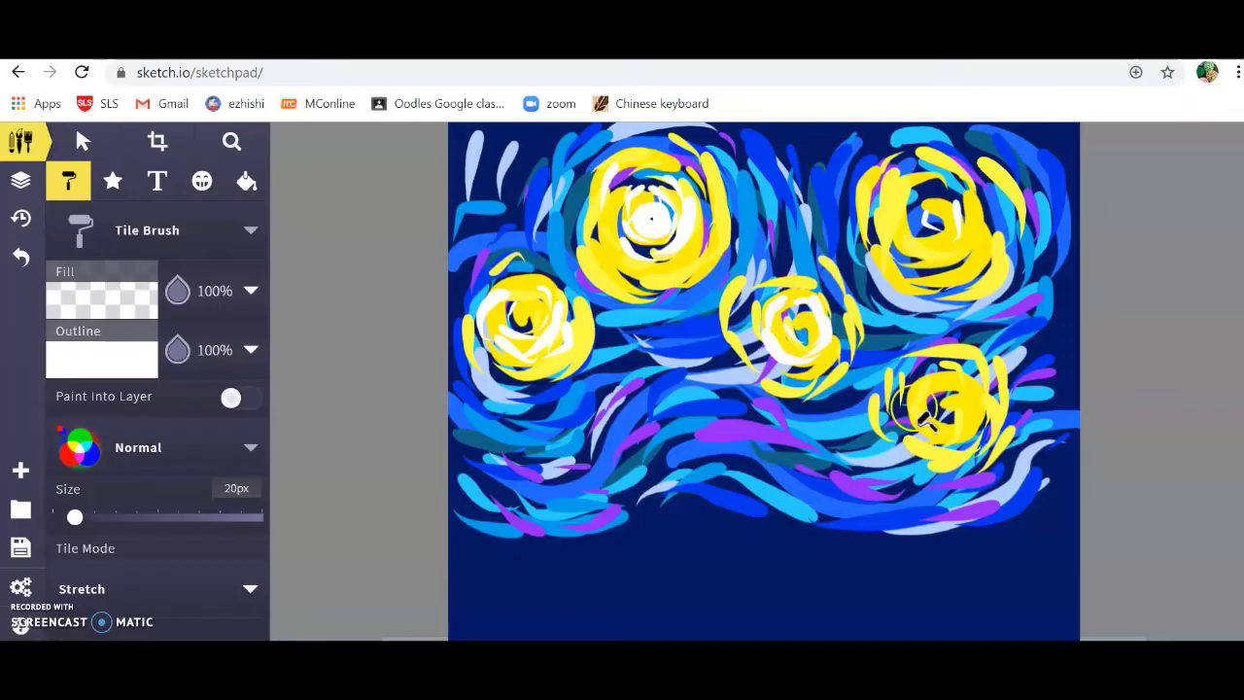
{"action": "mouse_move", "coordinate": [929, 415]}
{"action": "left_mouse_down"}
{"action": "mouse_move", "coordinate": [949, 383]}
{"action": "mouse_move", "coordinate": [961, 418]}
{"action": "mouse_move", "coordinate": [912, 422]}
{"action": "mouse_move", "coordinate": [913, 409]}
{"action": "mouse_move", "coordinate": [974, 440]}
{"action": "left_mouse_up"}
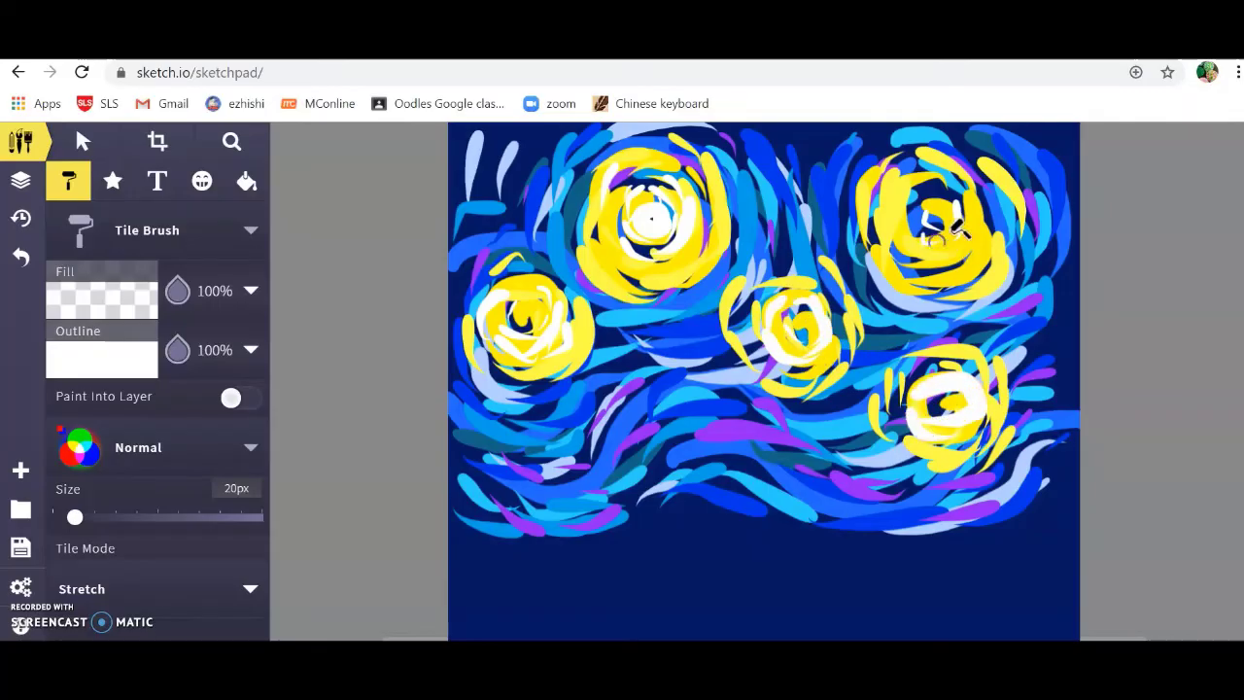
{"action": "mouse_move", "coordinate": [945, 193]}
{"action": "left_mouse_down"}
{"action": "mouse_move", "coordinate": [892, 178]}
{"action": "mouse_move", "coordinate": [952, 209]}
{"action": "mouse_move", "coordinate": [961, 175]}
{"action": "left_mouse_up"}
{"action": "left_click_drag", "start_coordinate": [1003, 226], "coordinate": [956, 272]}
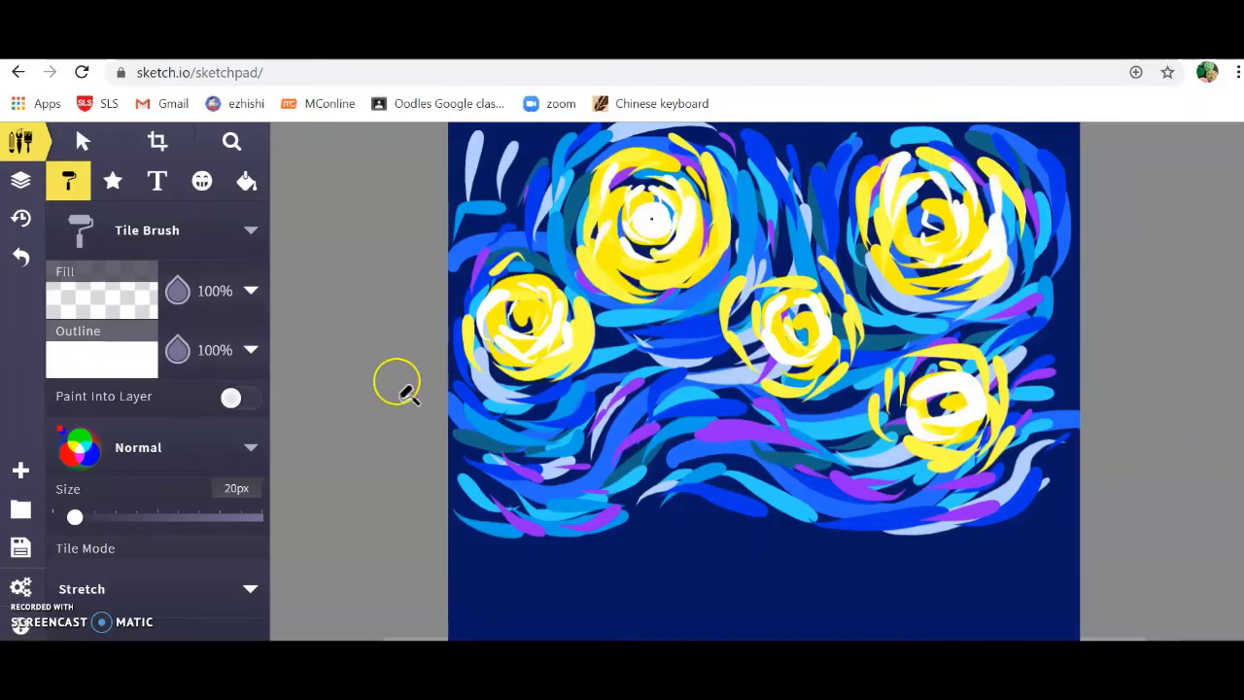
Paint an orange ff6c20 crescent moon inside the upper-right swirl.
{"action": "left_click", "coordinate": [104, 361]}
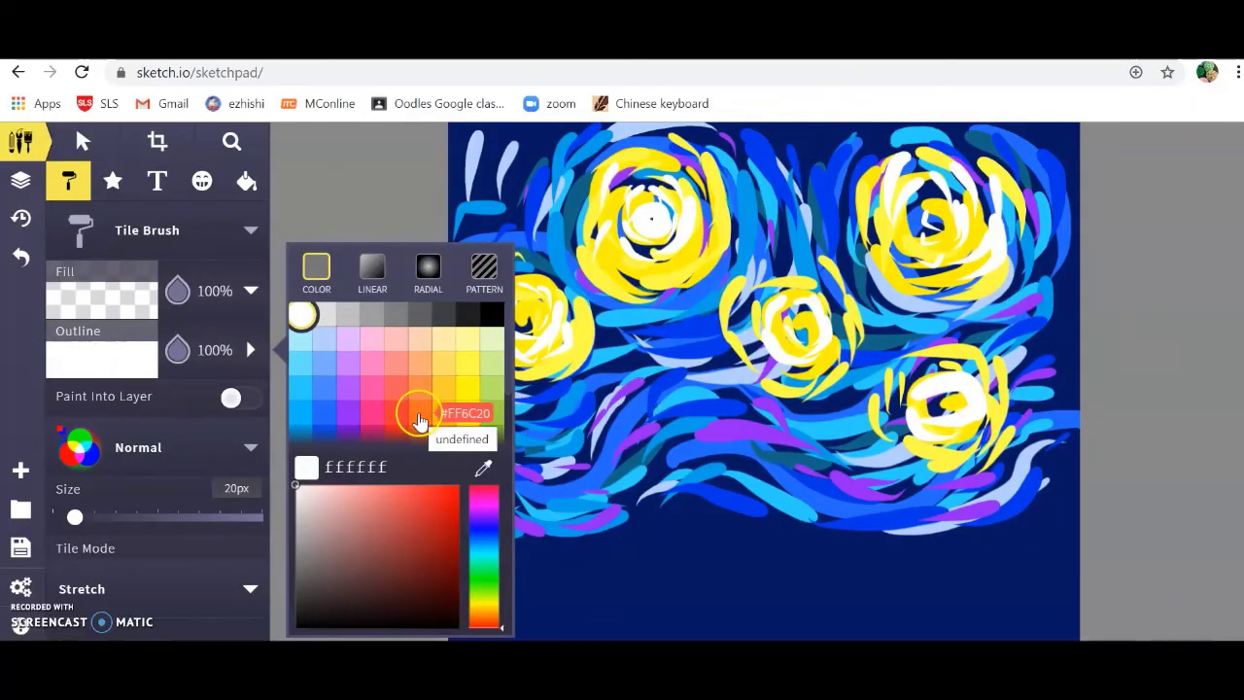
{"action": "left_click", "coordinate": [420, 421]}
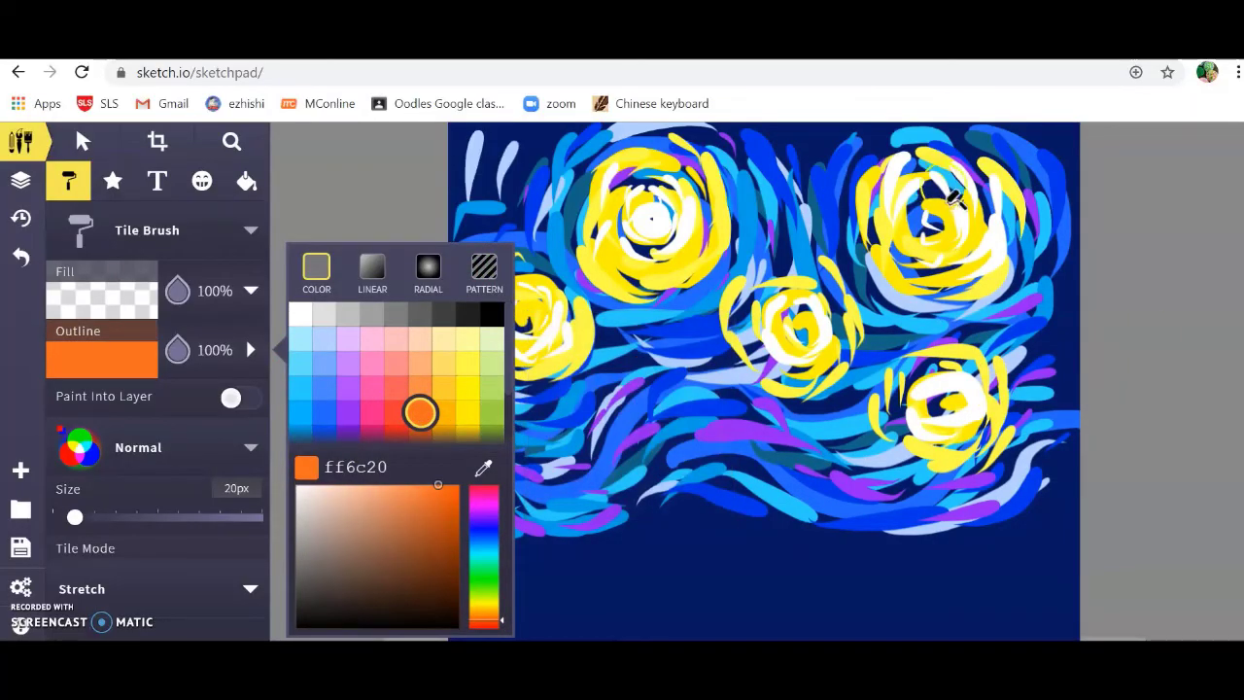
{"action": "left_click", "coordinate": [962, 190]}
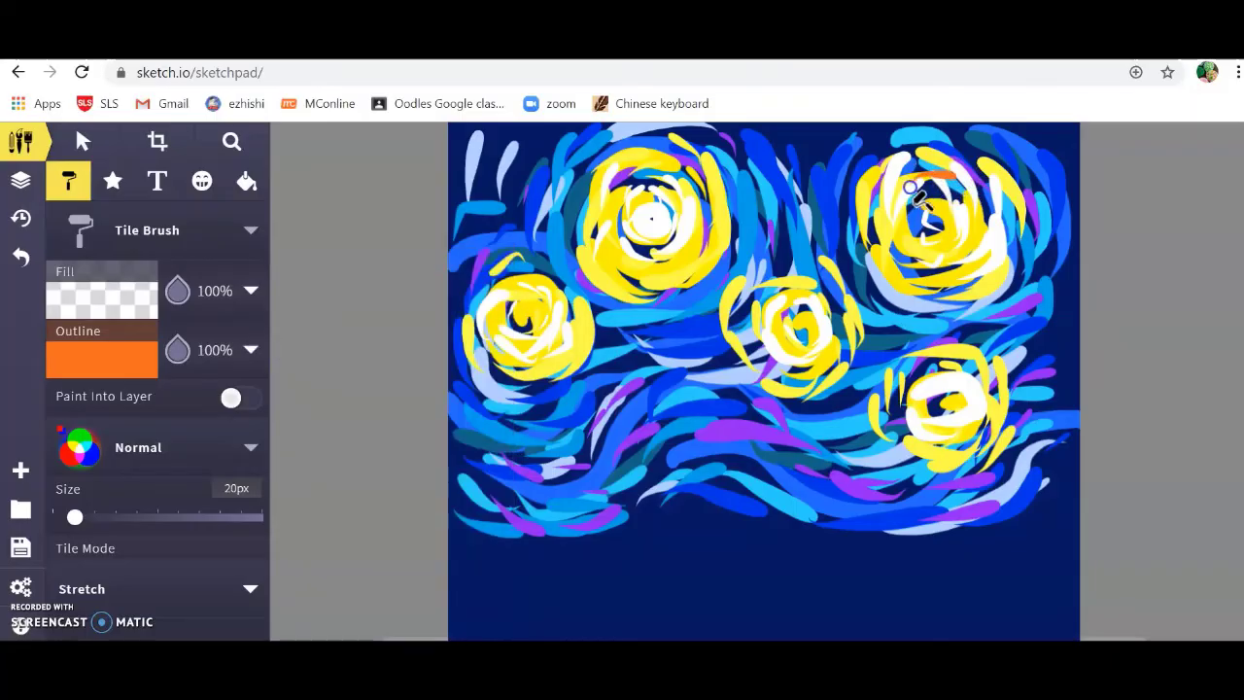
{"action": "left_click_drag", "start_coordinate": [933, 233], "coordinate": [969, 226]}
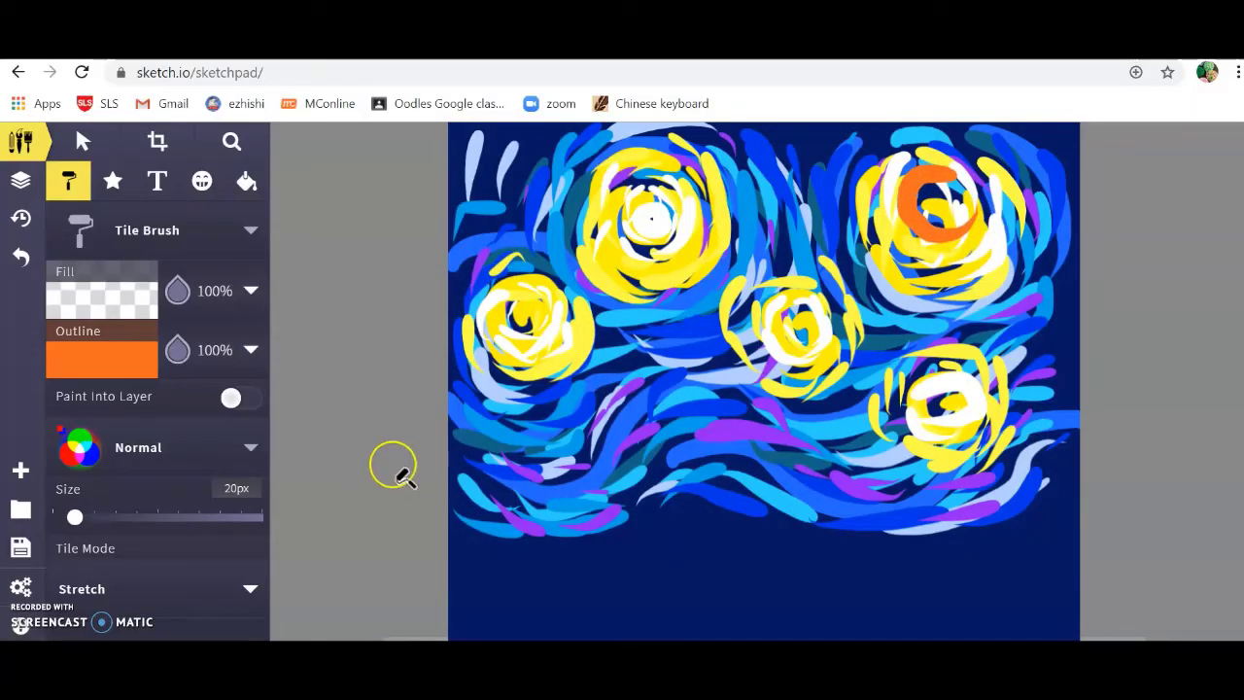
Switch back to yellow and add strokes around the moon's swirl.
{"action": "left_click", "coordinate": [153, 360]}
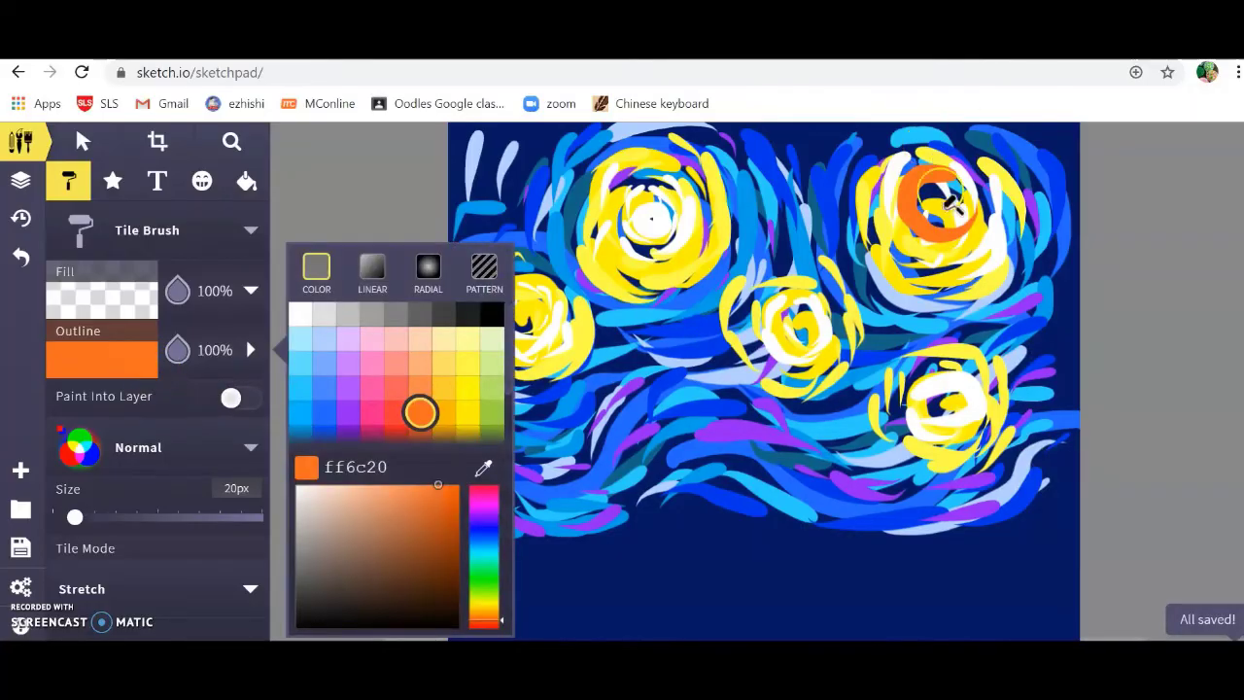
{"action": "left_click", "coordinate": [467, 363]}
{"action": "left_click", "coordinate": [926, 163]}
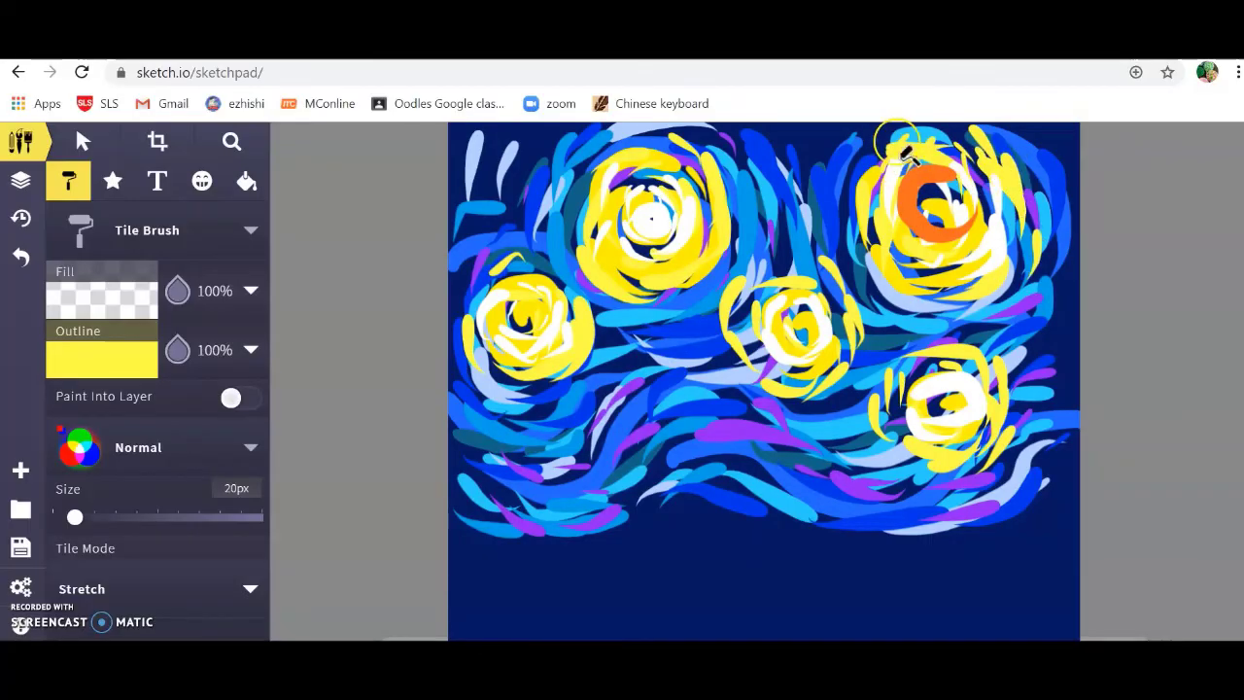
{"action": "left_click_drag", "start_coordinate": [842, 133], "coordinate": [831, 233]}
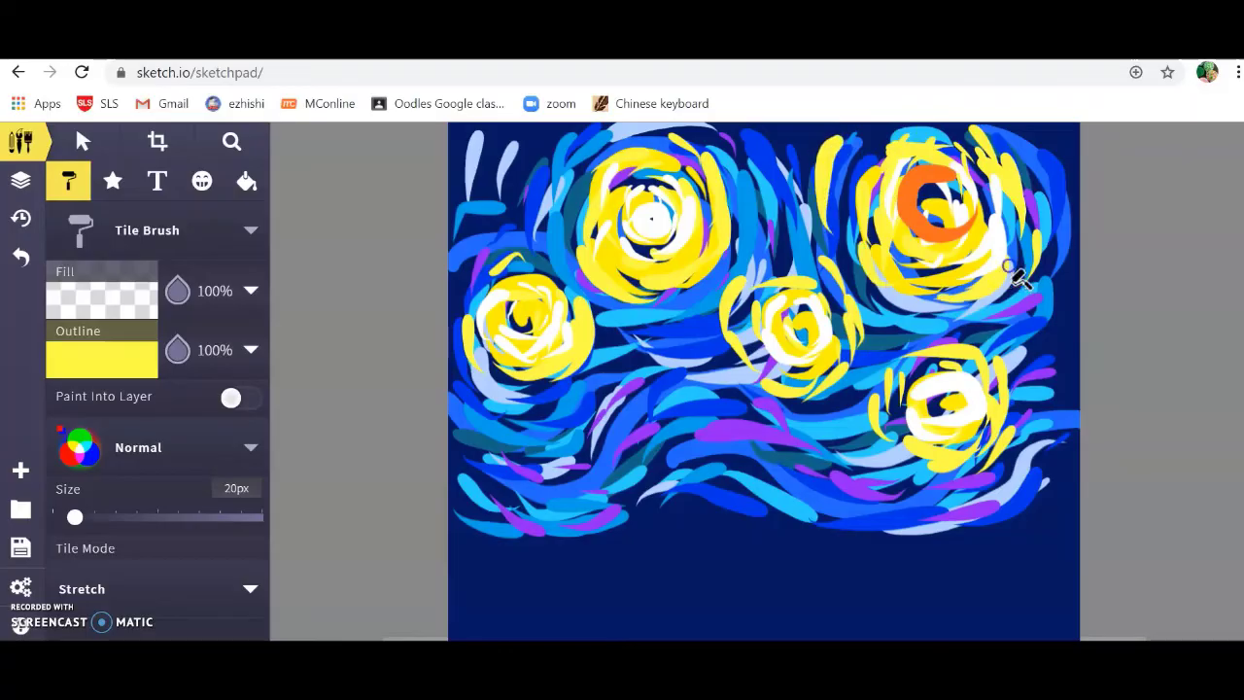
Paint dark green hill strokes across the bottom of the canvas out to the right edge.
{"action": "left_click", "coordinate": [113, 180]}
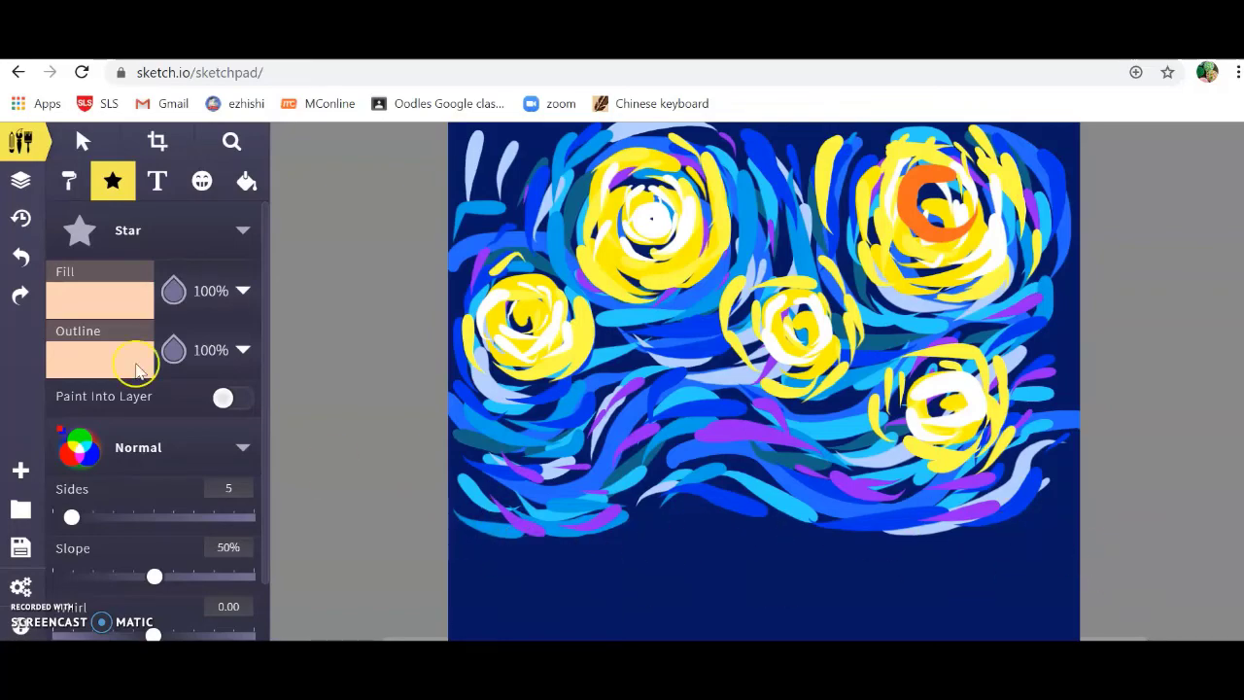
{"action": "left_click", "coordinate": [68, 185]}
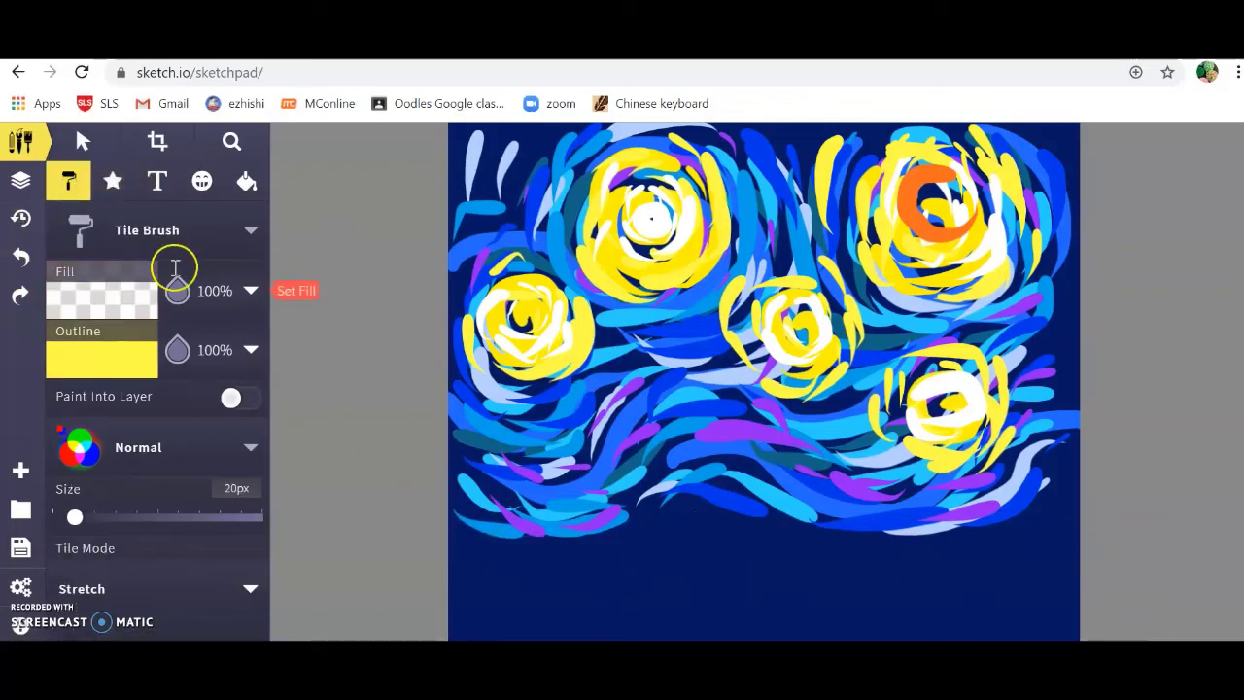
{"action": "left_click", "coordinate": [139, 358]}
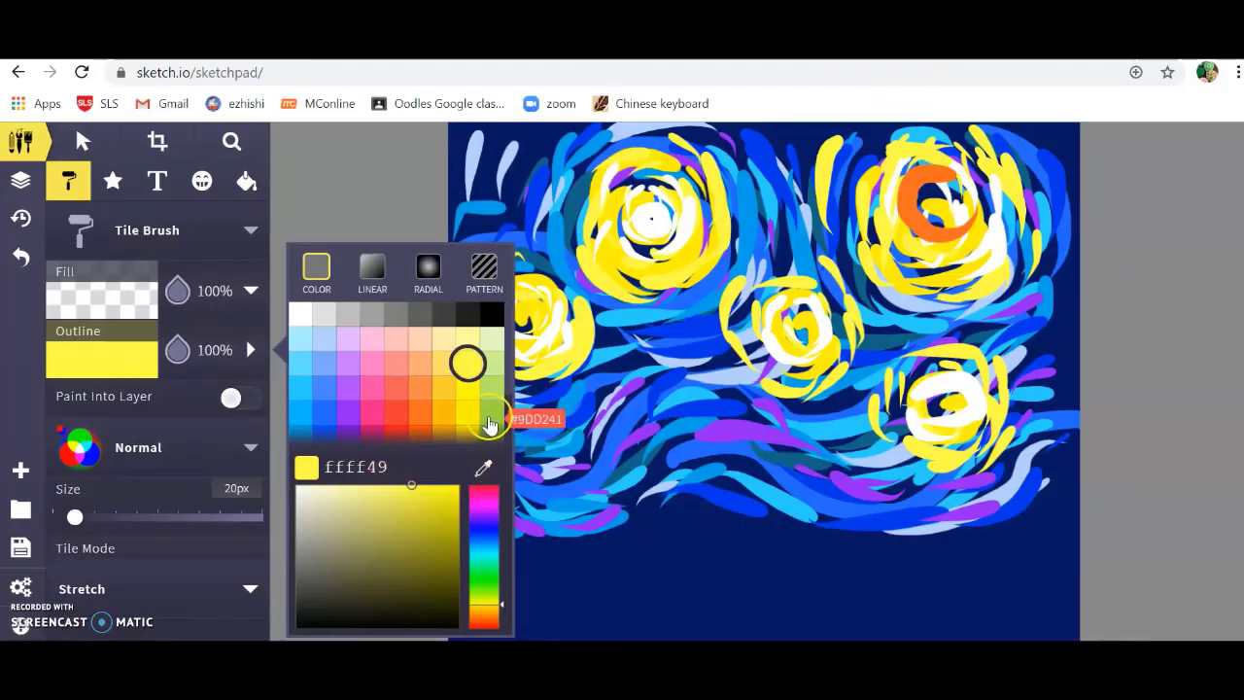
{"action": "left_click", "coordinate": [492, 412]}
{"action": "scroll", "coordinate": [492, 408], "scroll_direction": "down", "scroll_amount": 1}
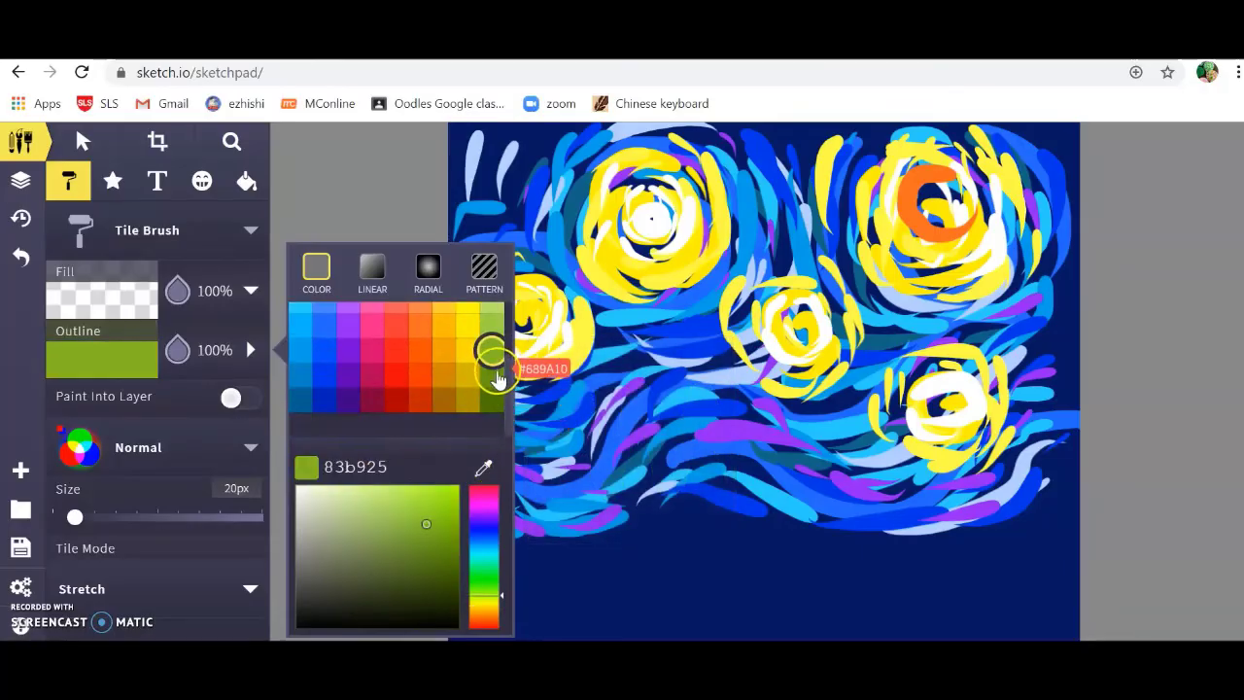
{"action": "left_click", "coordinate": [491, 375]}
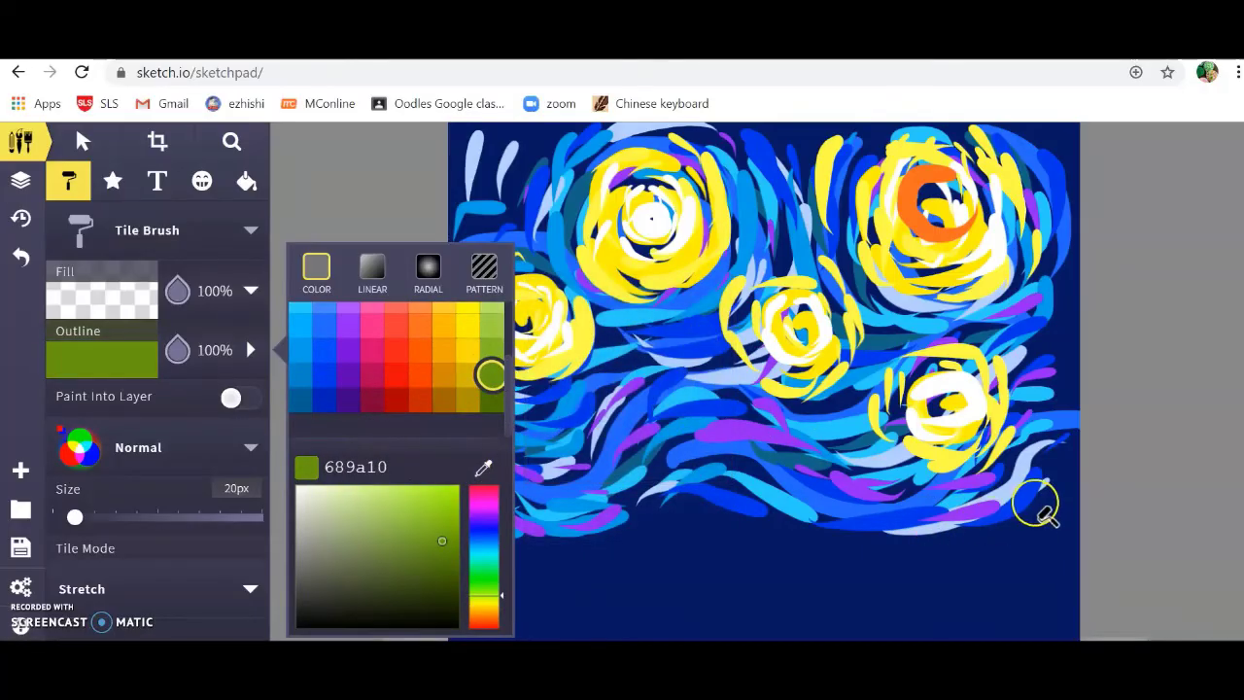
{"action": "mouse_move", "coordinate": [1042, 494]}
{"action": "left_mouse_down"}
{"action": "mouse_move", "coordinate": [996, 538]}
{"action": "mouse_move", "coordinate": [902, 540]}
{"action": "mouse_move", "coordinate": [741, 499]}
{"action": "mouse_move", "coordinate": [528, 542]}
{"action": "left_mouse_up"}
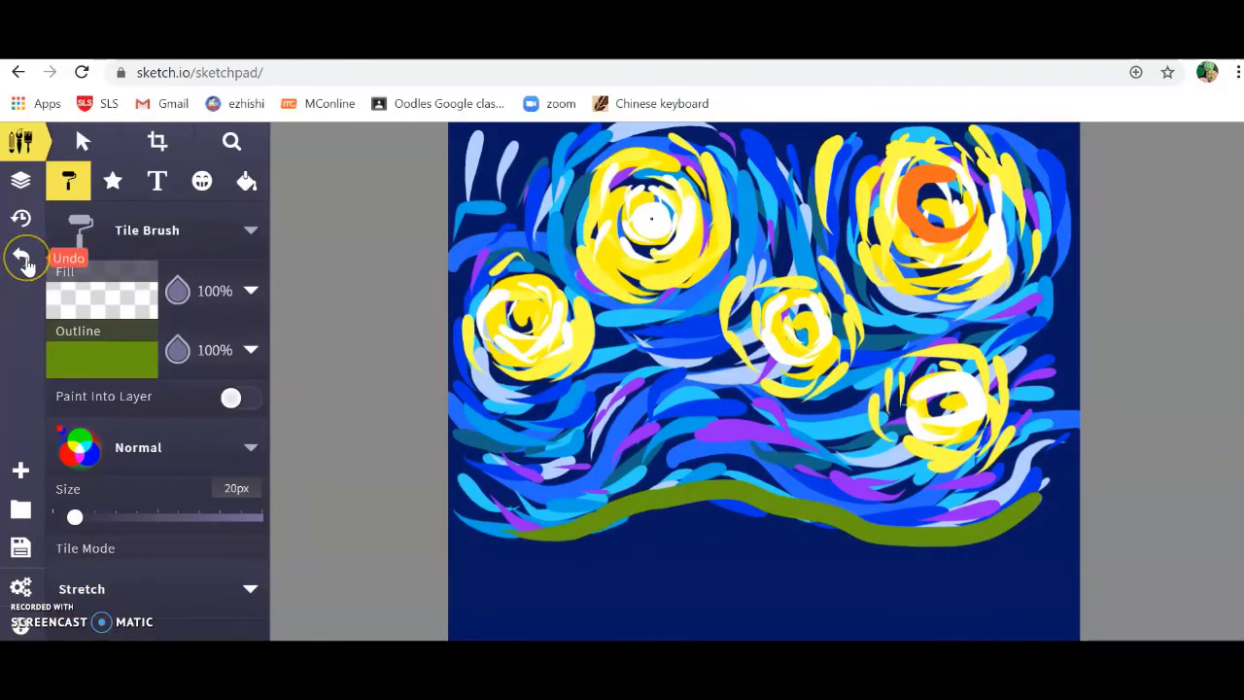
{"action": "left_click", "coordinate": [24, 260]}
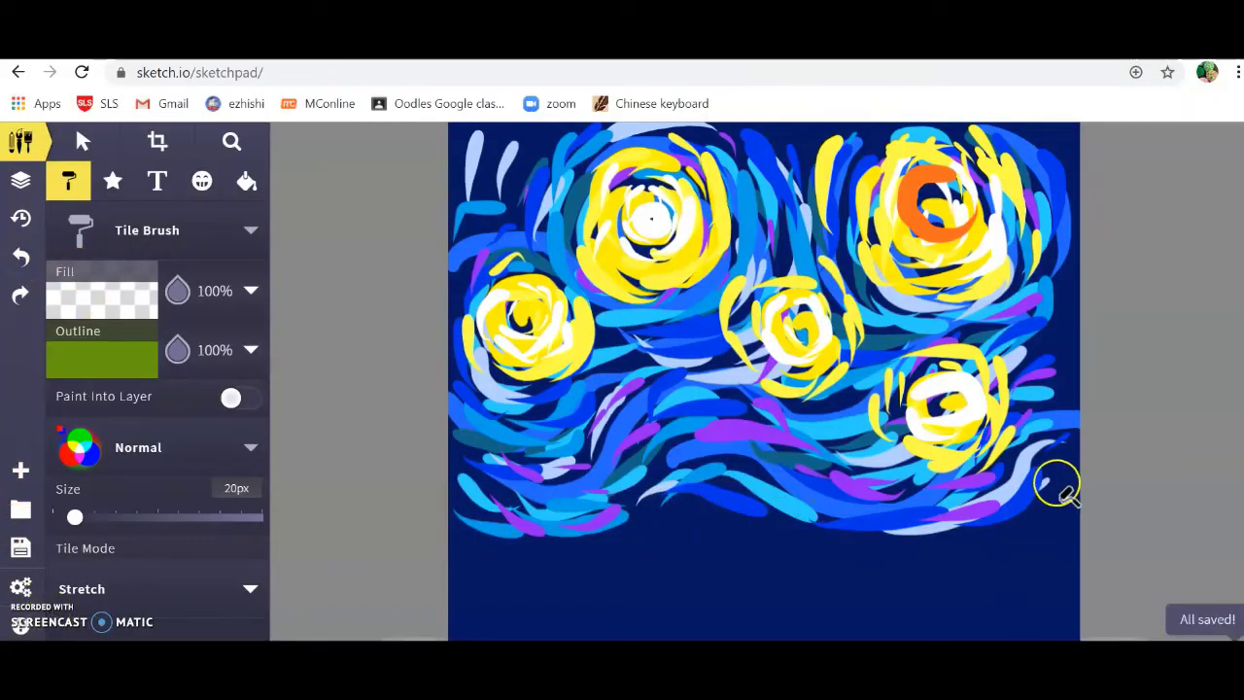
{"action": "mouse_move", "coordinate": [1057, 493]}
{"action": "left_mouse_down"}
{"action": "mouse_move", "coordinate": [1040, 528]}
{"action": "mouse_move", "coordinate": [1003, 552]}
{"action": "mouse_move", "coordinate": [934, 566]}
{"action": "mouse_move", "coordinate": [721, 520]}
{"action": "mouse_move", "coordinate": [623, 570]}
{"action": "mouse_move", "coordinate": [570, 579]}
{"action": "mouse_move", "coordinate": [484, 552]}
{"action": "left_mouse_up"}
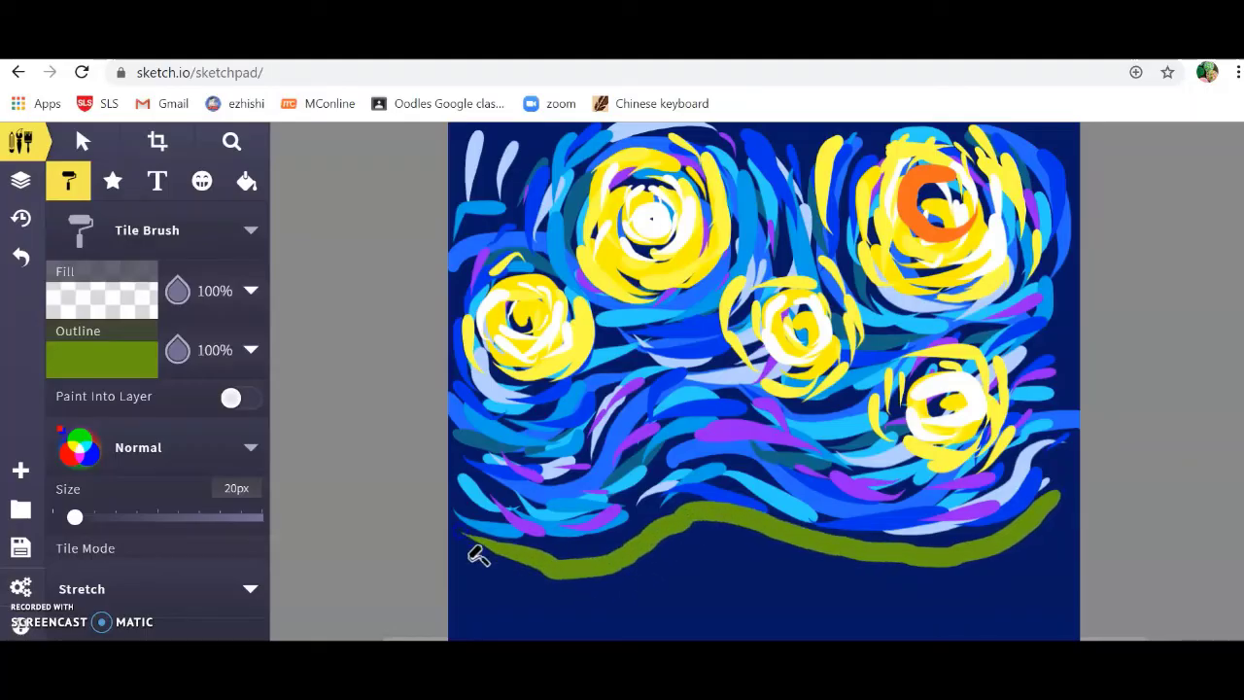
{"action": "mouse_move", "coordinate": [1028, 550]}
{"action": "left_mouse_down"}
{"action": "mouse_move", "coordinate": [867, 574]}
{"action": "mouse_move", "coordinate": [722, 555]}
{"action": "mouse_move", "coordinate": [621, 588]}
{"action": "mouse_move", "coordinate": [498, 595]}
{"action": "mouse_move", "coordinate": [549, 607]}
{"action": "mouse_move", "coordinate": [461, 597]}
{"action": "mouse_move", "coordinate": [544, 612]}
{"action": "mouse_move", "coordinate": [913, 616]}
{"action": "left_mouse_up"}
{"action": "mouse_move", "coordinate": [727, 583]}
{"action": "left_mouse_down"}
{"action": "mouse_move", "coordinate": [989, 589]}
{"action": "mouse_move", "coordinate": [976, 602]}
{"action": "mouse_move", "coordinate": [1083, 575]}
{"action": "left_mouse_up"}
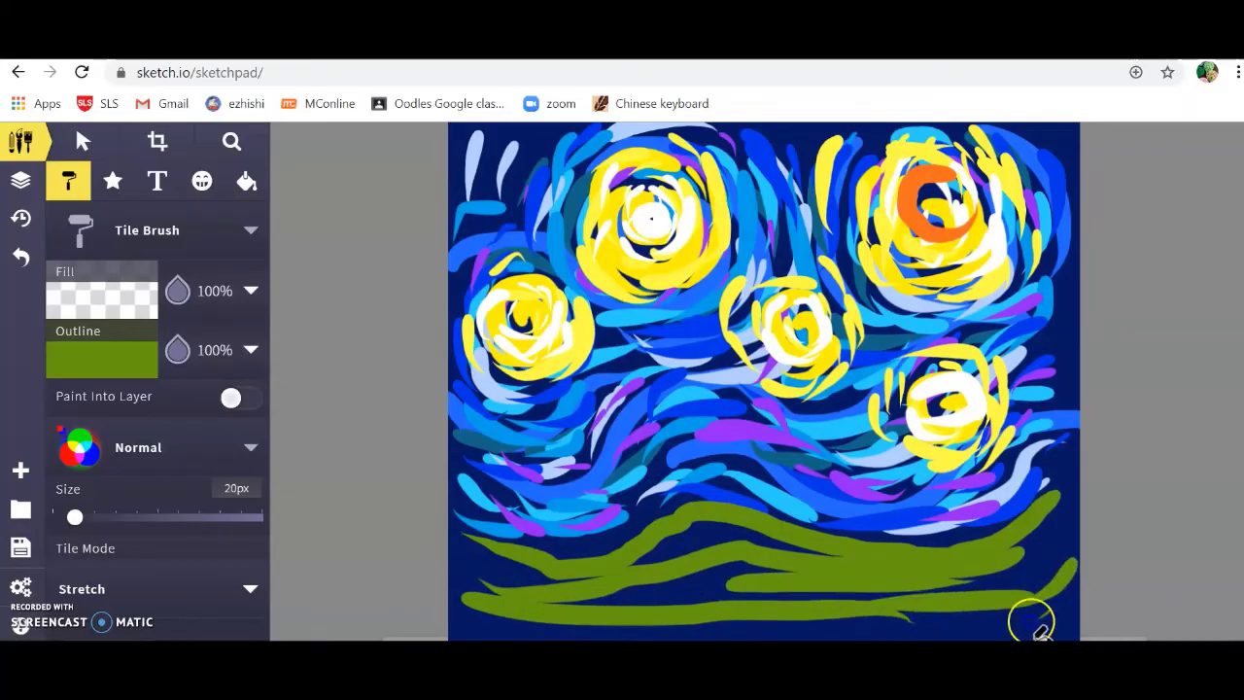
Streak light green over the dark hills from the middle-left to the right side.
{"action": "left_click", "coordinate": [142, 374]}
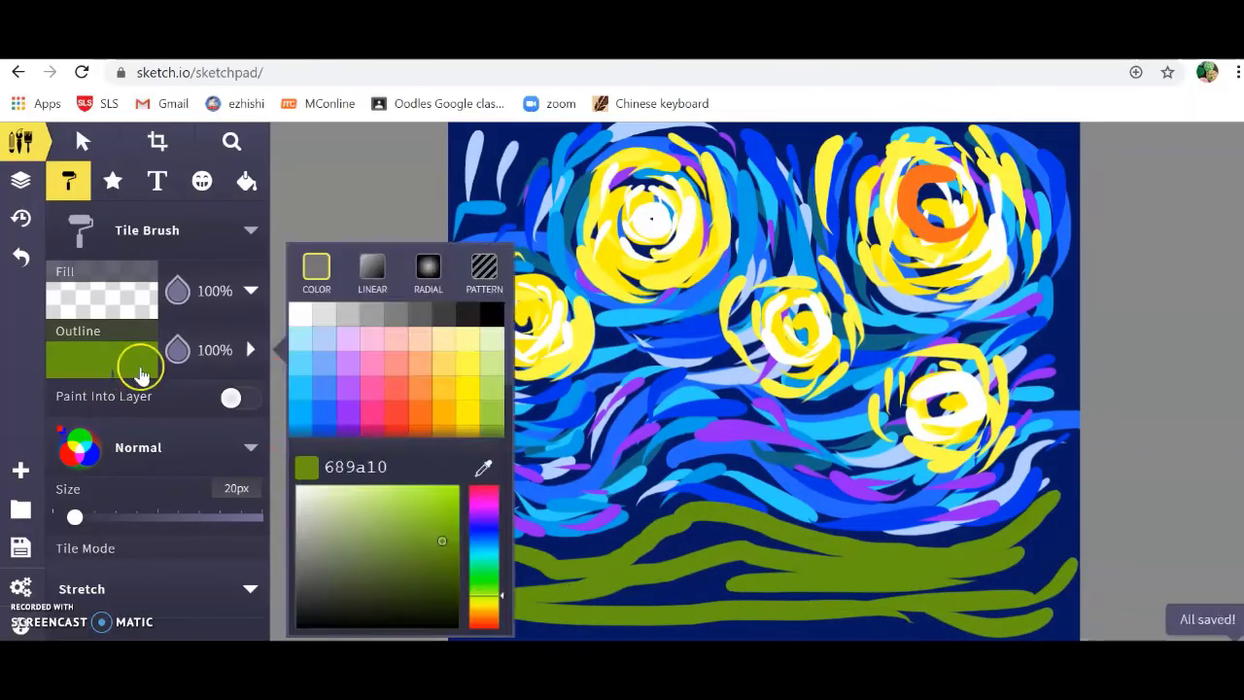
{"action": "left_click", "coordinate": [490, 412]}
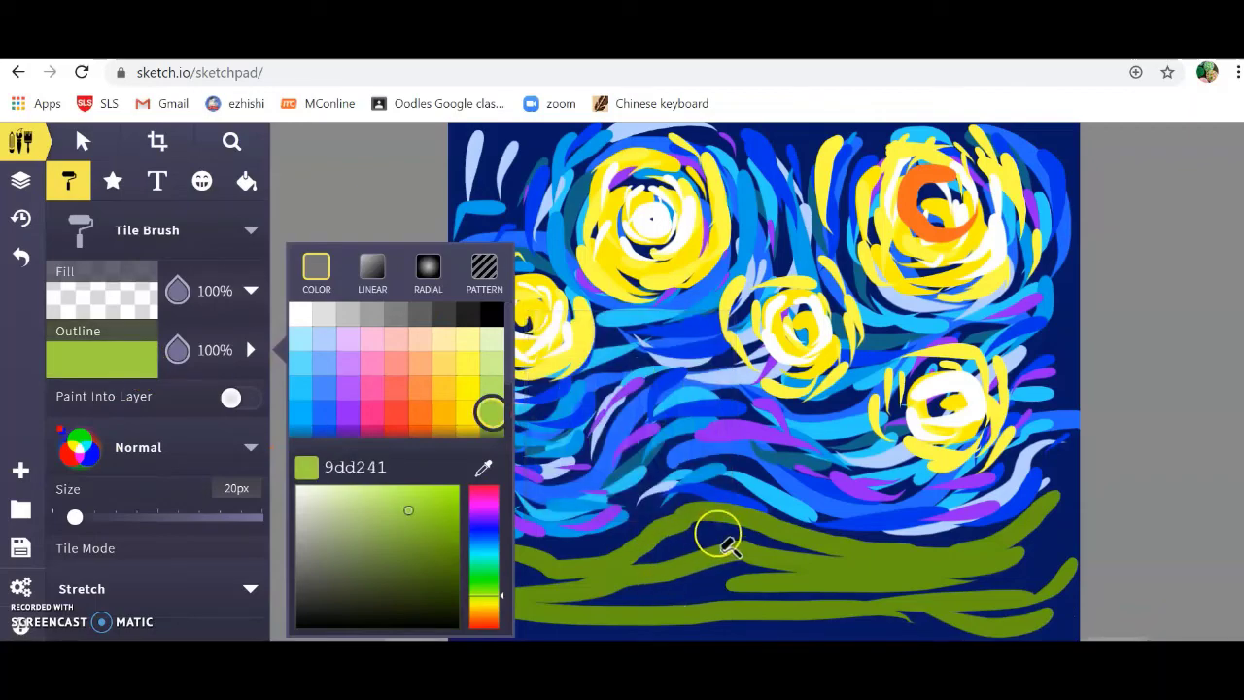
{"action": "mouse_move", "coordinate": [723, 530]}
{"action": "left_mouse_down"}
{"action": "mouse_move", "coordinate": [684, 527]}
{"action": "mouse_move", "coordinate": [625, 550]}
{"action": "left_mouse_up"}
{"action": "mouse_move", "coordinate": [748, 559]}
{"action": "left_mouse_down"}
{"action": "mouse_move", "coordinate": [640, 579]}
{"action": "mouse_move", "coordinate": [603, 583]}
{"action": "left_mouse_up"}
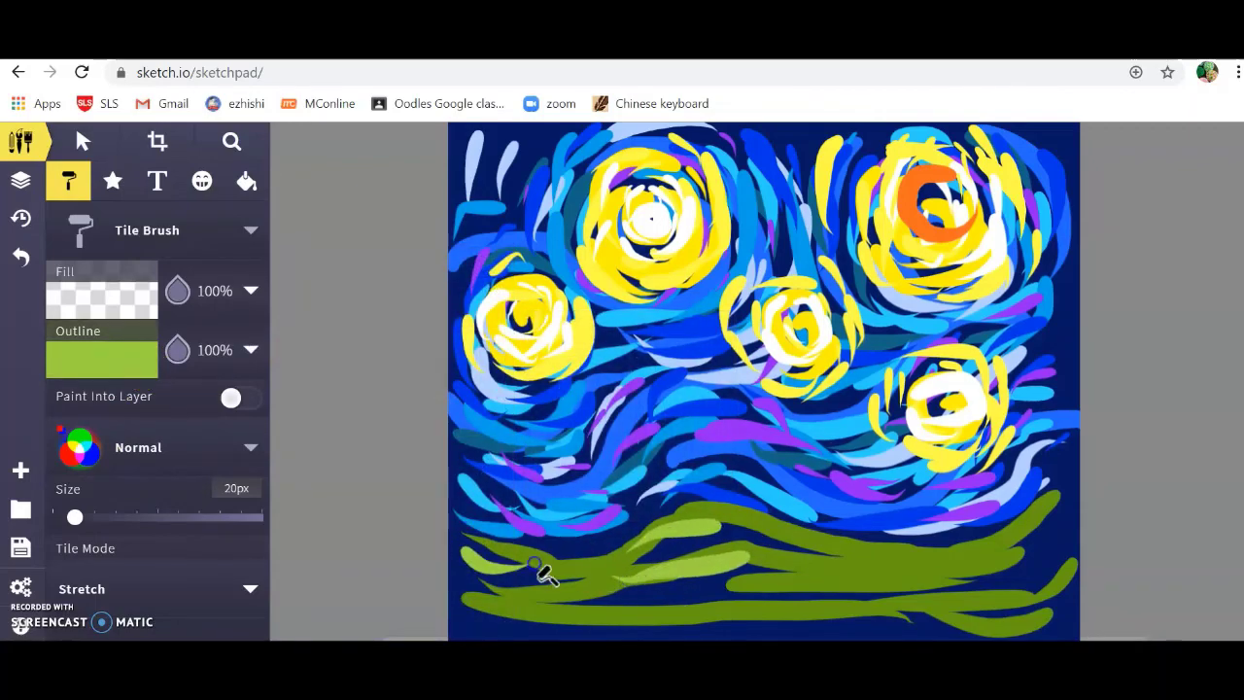
{"action": "mouse_move", "coordinate": [474, 605]}
{"action": "left_mouse_down"}
{"action": "mouse_move", "coordinate": [616, 616]}
{"action": "mouse_move", "coordinate": [846, 560]}
{"action": "mouse_move", "coordinate": [933, 569]}
{"action": "left_mouse_up"}
{"action": "mouse_move", "coordinate": [868, 610]}
{"action": "left_mouse_down"}
{"action": "mouse_move", "coordinate": [1023, 573]}
{"action": "mouse_move", "coordinate": [1064, 500]}
{"action": "left_mouse_up"}
{"action": "left_click_drag", "start_coordinate": [1006, 603], "coordinate": [1068, 549]}
{"action": "left_click_drag", "start_coordinate": [1006, 631], "coordinate": [1068, 564]}
{"action": "left_click_drag", "start_coordinate": [863, 631], "coordinate": [652, 632]}
{"action": "left_click_drag", "start_coordinate": [606, 528], "coordinate": [525, 564]}
{"action": "left_click_drag", "start_coordinate": [728, 569], "coordinate": [664, 587]}
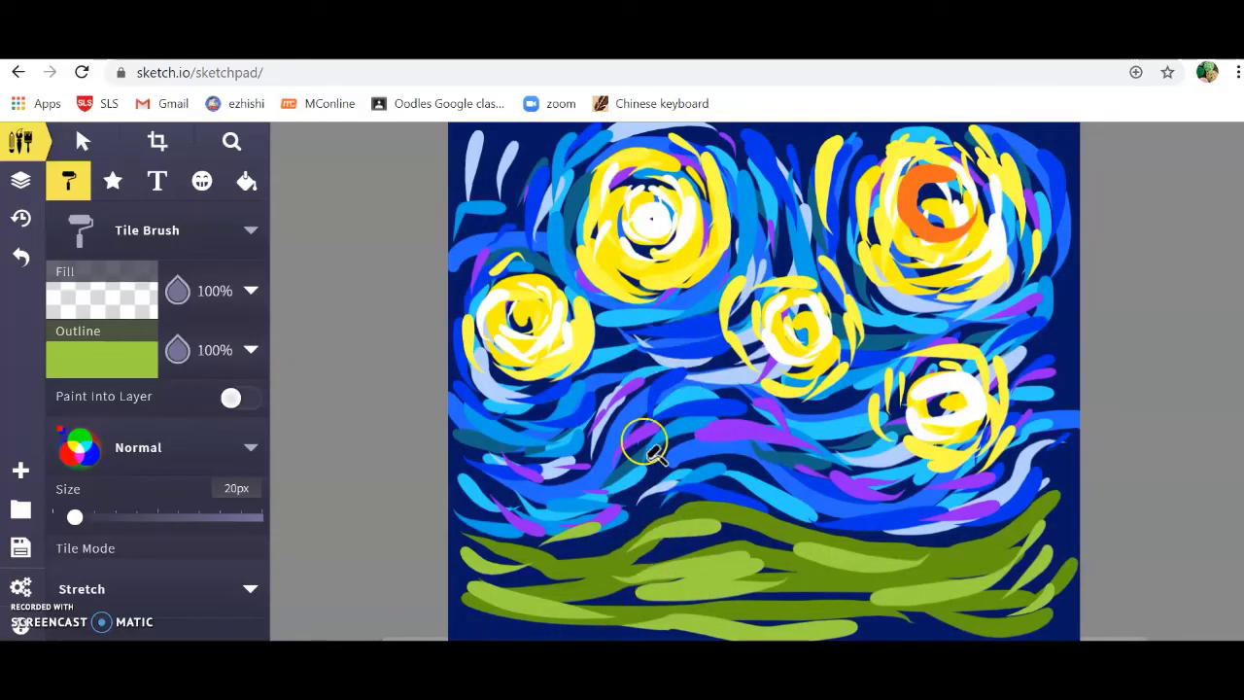
Pick dark green 324c05 and paint the first tall wavy cypress strokes up from the grass.
{"action": "left_click", "coordinate": [86, 355]}
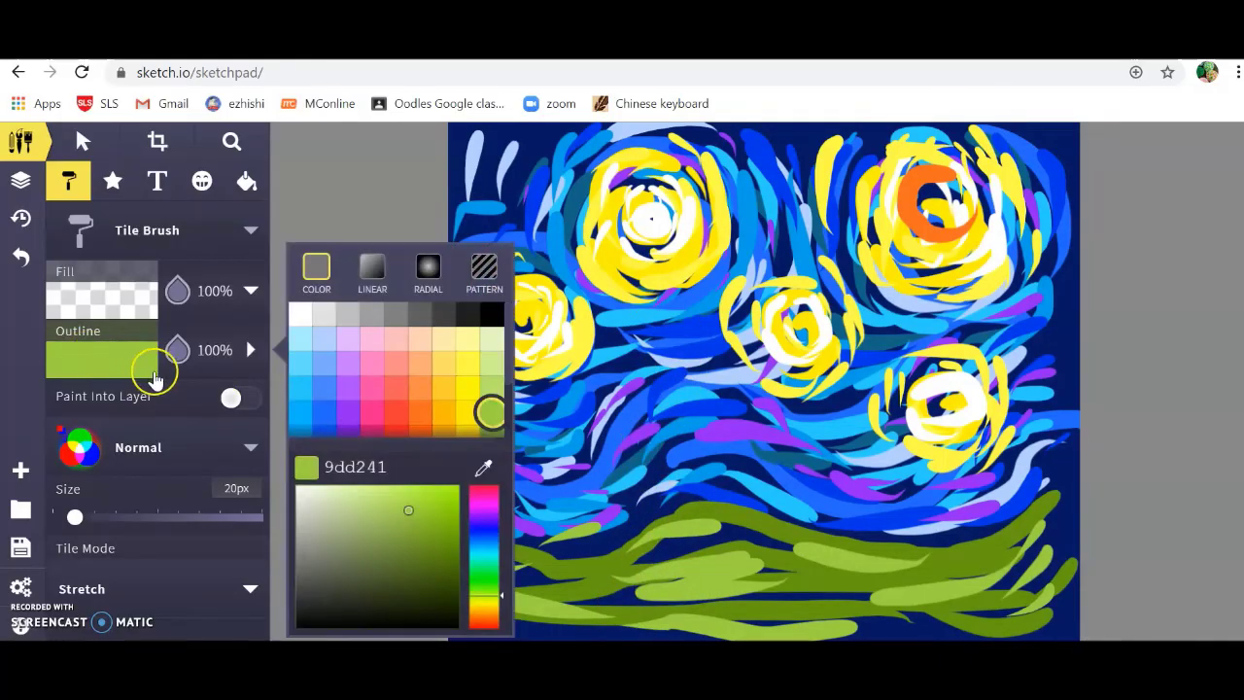
{"action": "left_click", "coordinate": [491, 408]}
{"action": "left_click", "coordinate": [448, 586]}
{"action": "left_click", "coordinate": [471, 564]}
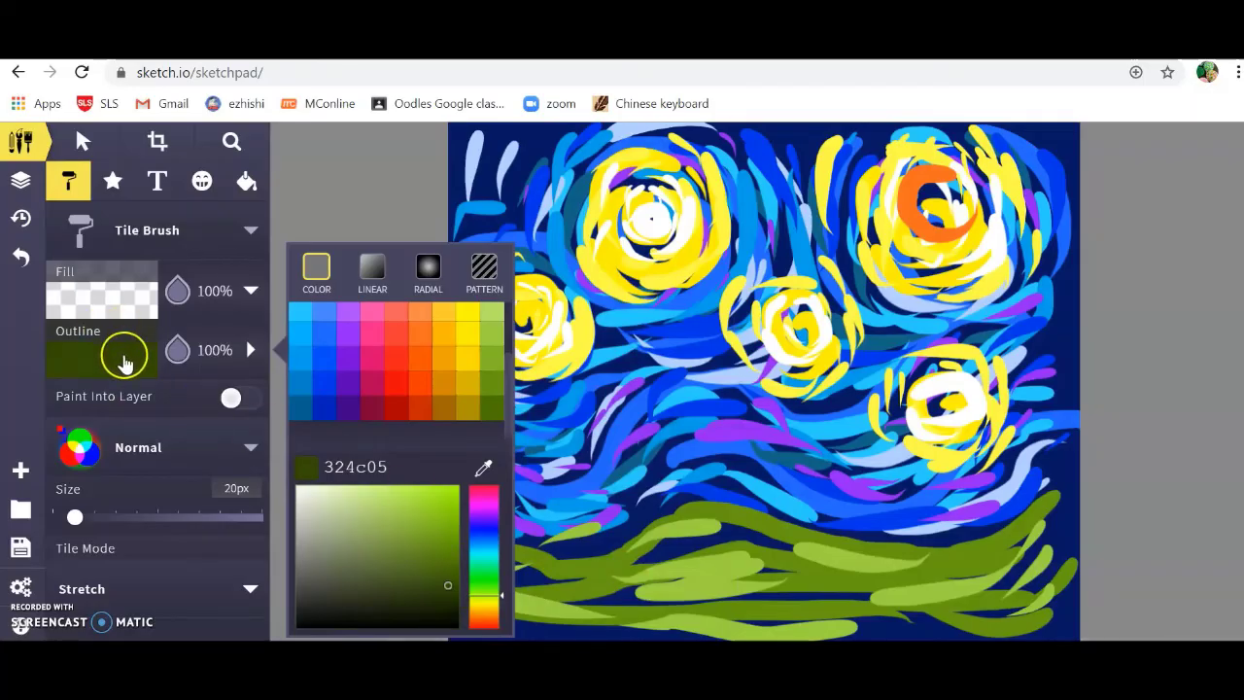
{"action": "left_click", "coordinate": [123, 362]}
{"action": "mouse_move", "coordinate": [606, 536]}
{"action": "left_mouse_down"}
{"action": "mouse_move", "coordinate": [573, 559]}
{"action": "mouse_move", "coordinate": [553, 603]}
{"action": "mouse_move", "coordinate": [632, 613]}
{"action": "left_mouse_up"}
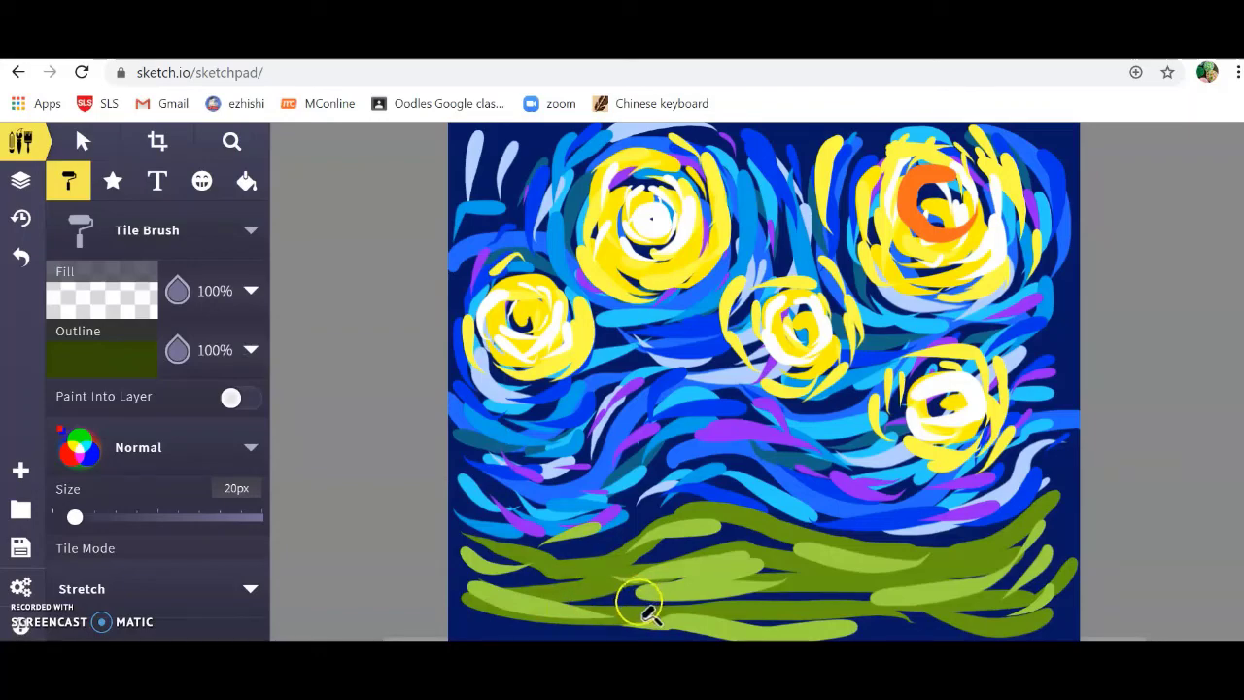
{"action": "mouse_move", "coordinate": [625, 564]}
{"action": "left_mouse_down"}
{"action": "mouse_move", "coordinate": [623, 500]}
{"action": "mouse_move", "coordinate": [656, 445]}
{"action": "mouse_move", "coordinate": [627, 409]}
{"action": "mouse_move", "coordinate": [644, 361]}
{"action": "left_mouse_up"}
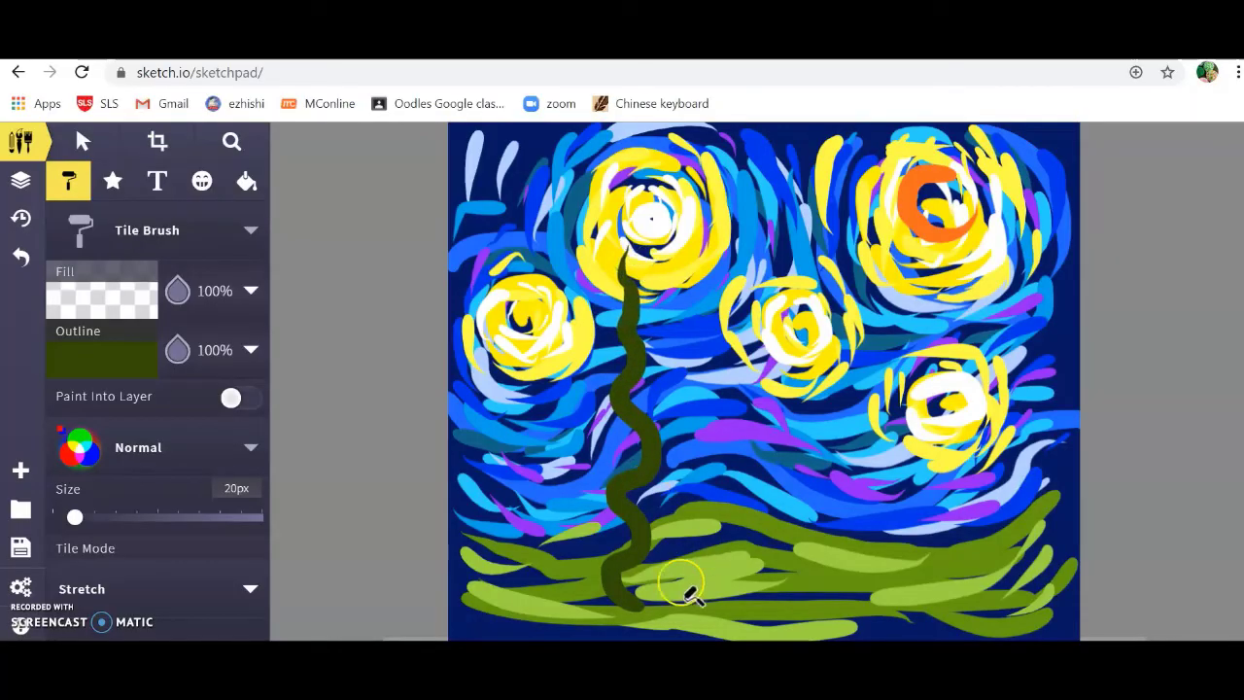
{"action": "mouse_move", "coordinate": [665, 617]}
{"action": "left_mouse_down"}
{"action": "mouse_move", "coordinate": [664, 488]}
{"action": "mouse_move", "coordinate": [686, 434]}
{"action": "mouse_move", "coordinate": [670, 331]}
{"action": "left_mouse_up"}
Add more wavy strokes to widen the cypress and thicken its base and trunk.
{"action": "mouse_move", "coordinate": [594, 611]}
{"action": "left_mouse_down"}
{"action": "mouse_move", "coordinate": [611, 412]}
{"action": "mouse_move", "coordinate": [585, 343]}
{"action": "left_mouse_up"}
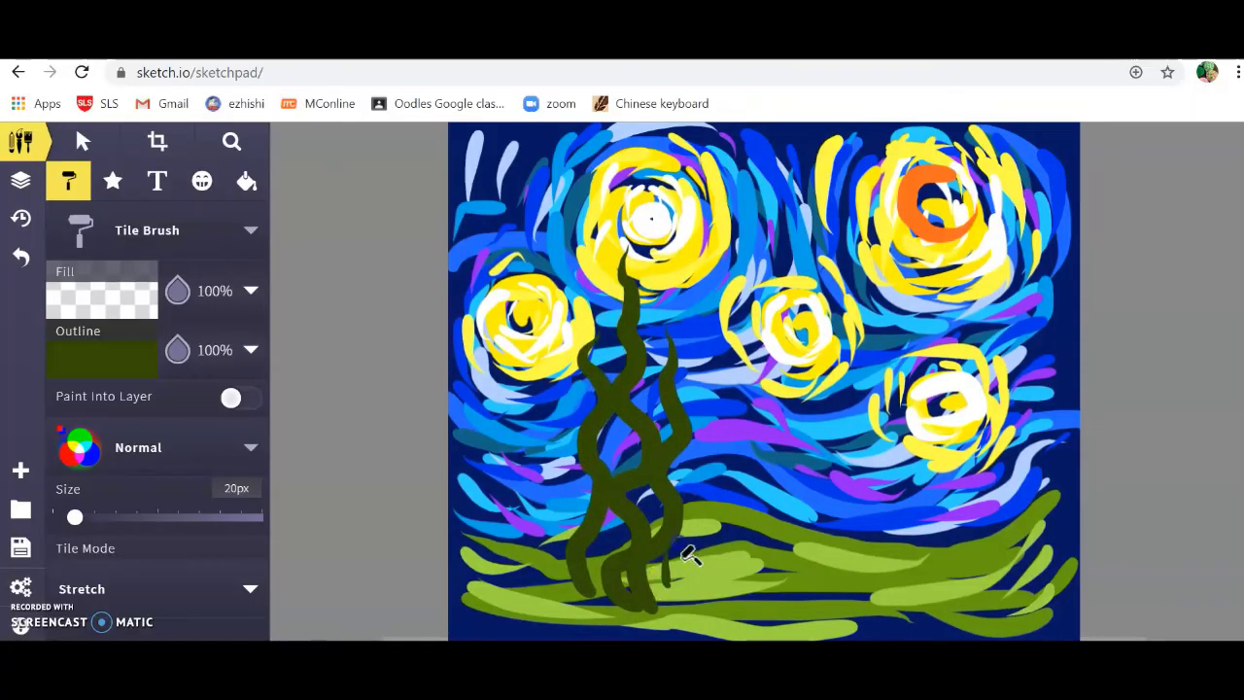
{"action": "left_click_drag", "start_coordinate": [686, 537], "coordinate": [693, 398]}
{"action": "mouse_move", "coordinate": [650, 610]}
{"action": "left_mouse_down"}
{"action": "mouse_move", "coordinate": [681, 598]}
{"action": "mouse_move", "coordinate": [692, 536]}
{"action": "left_mouse_up"}
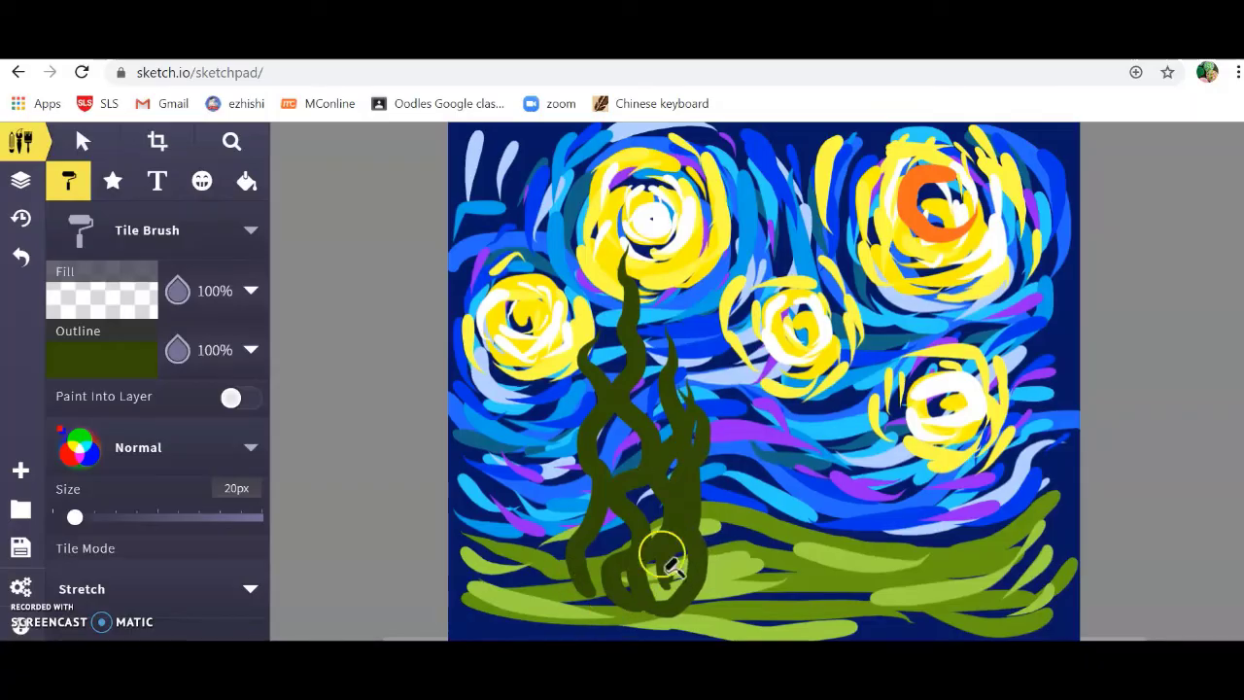
{"action": "mouse_move", "coordinate": [619, 605]}
{"action": "left_mouse_down"}
{"action": "mouse_move", "coordinate": [571, 569]}
{"action": "mouse_move", "coordinate": [587, 518]}
{"action": "left_mouse_up"}
{"action": "left_click_drag", "start_coordinate": [580, 460], "coordinate": [601, 413]}
{"action": "mouse_move", "coordinate": [627, 369]}
{"action": "left_mouse_down"}
{"action": "mouse_move", "coordinate": [631, 540]}
{"action": "mouse_move", "coordinate": [603, 564]}
{"action": "mouse_move", "coordinate": [641, 428]}
{"action": "mouse_move", "coordinate": [646, 556]}
{"action": "left_mouse_up"}
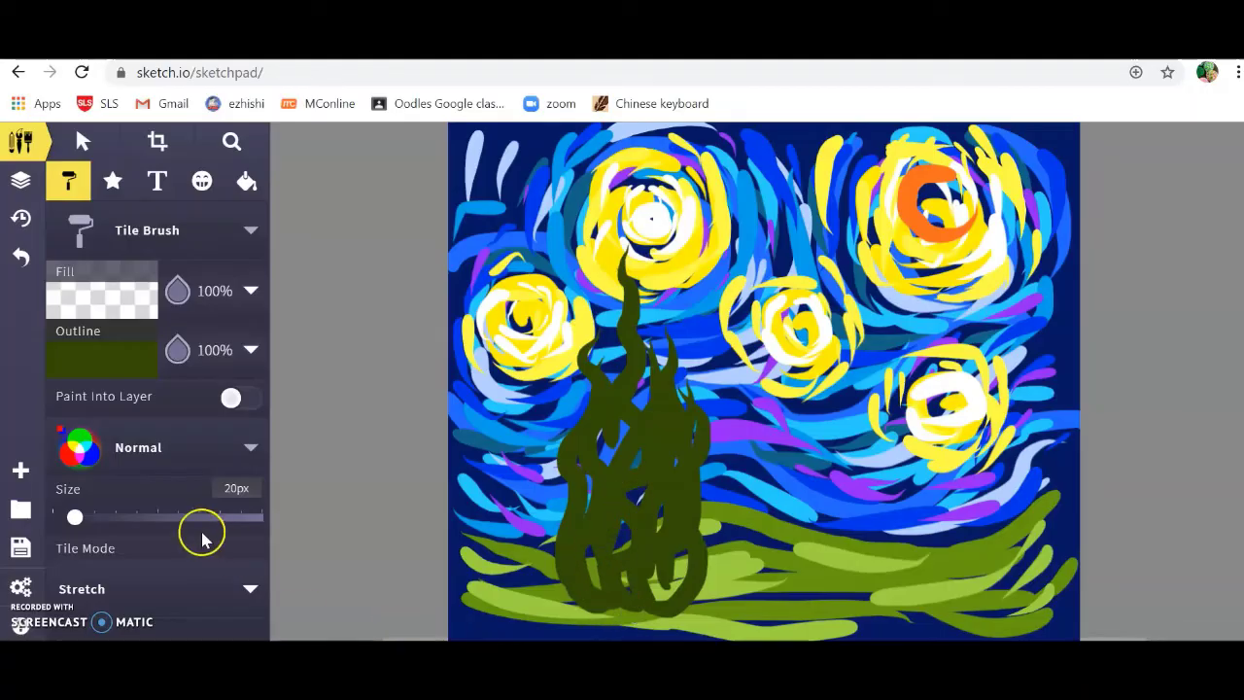
Paint light green 9dd241 highlight strokes inside the cypress tree.
{"action": "left_click", "coordinate": [122, 356]}
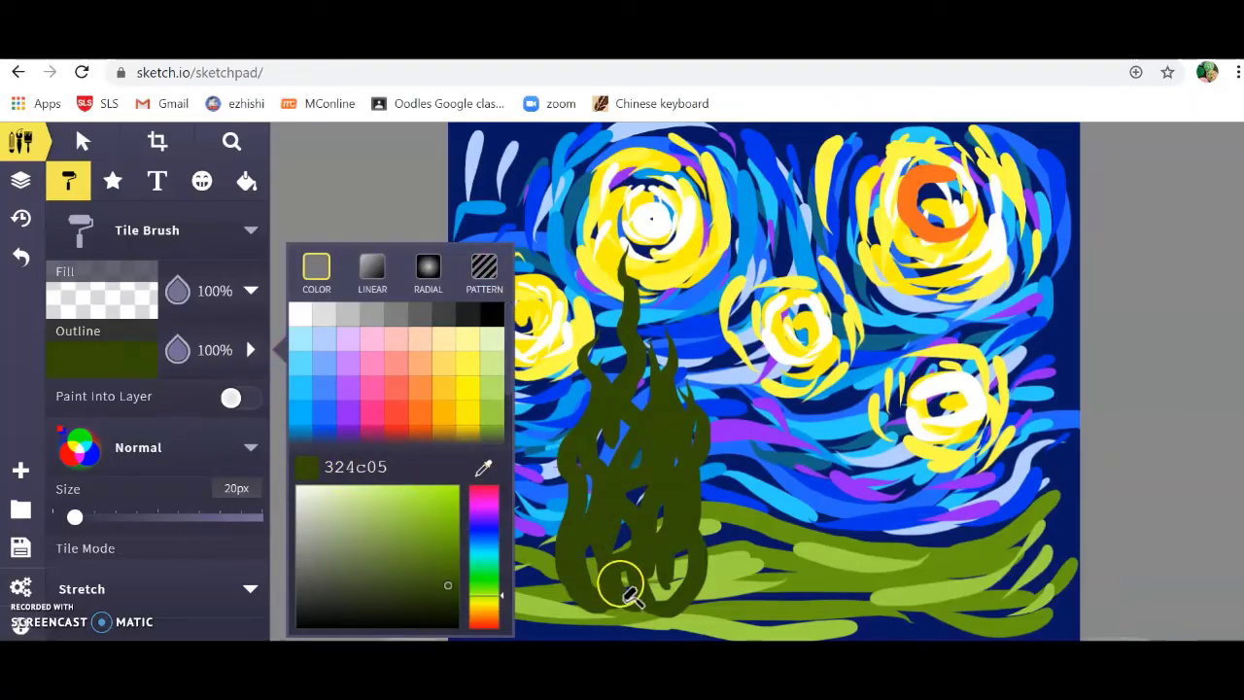
{"action": "left_click", "coordinate": [632, 595]}
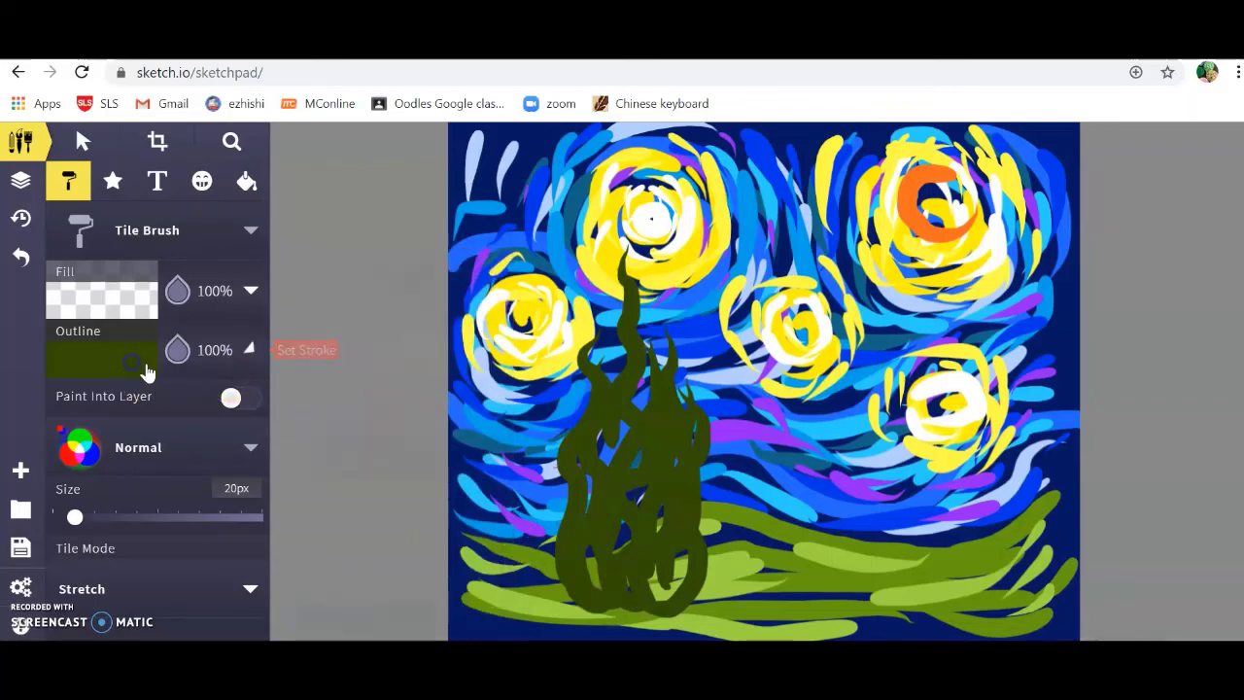
{"action": "left_click", "coordinate": [137, 365]}
{"action": "left_click", "coordinate": [486, 421]}
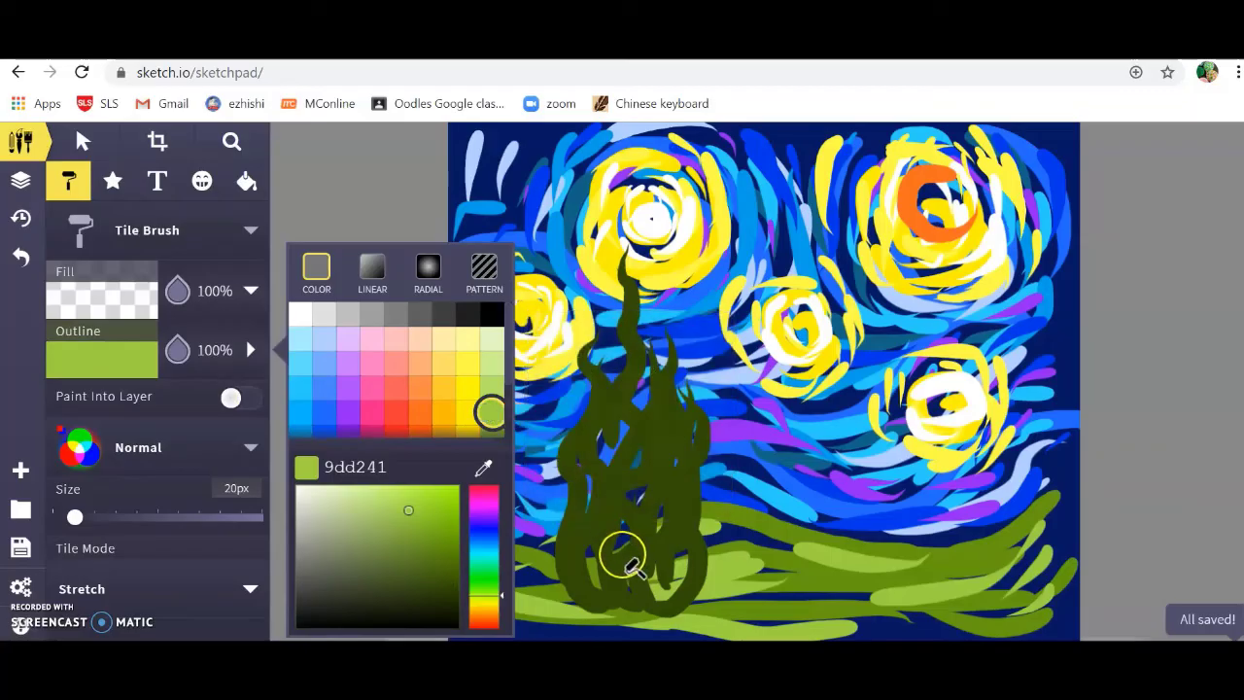
{"action": "left_click", "coordinate": [632, 564]}
{"action": "mouse_move", "coordinate": [659, 609]}
{"action": "left_mouse_down"}
{"action": "mouse_move", "coordinate": [633, 588]}
{"action": "mouse_move", "coordinate": [660, 548]}
{"action": "mouse_move", "coordinate": [662, 494]}
{"action": "left_mouse_up"}
{"action": "mouse_move", "coordinate": [620, 578]}
{"action": "left_mouse_down"}
{"action": "mouse_move", "coordinate": [634, 506]}
{"action": "mouse_move", "coordinate": [622, 474]}
{"action": "left_mouse_up"}
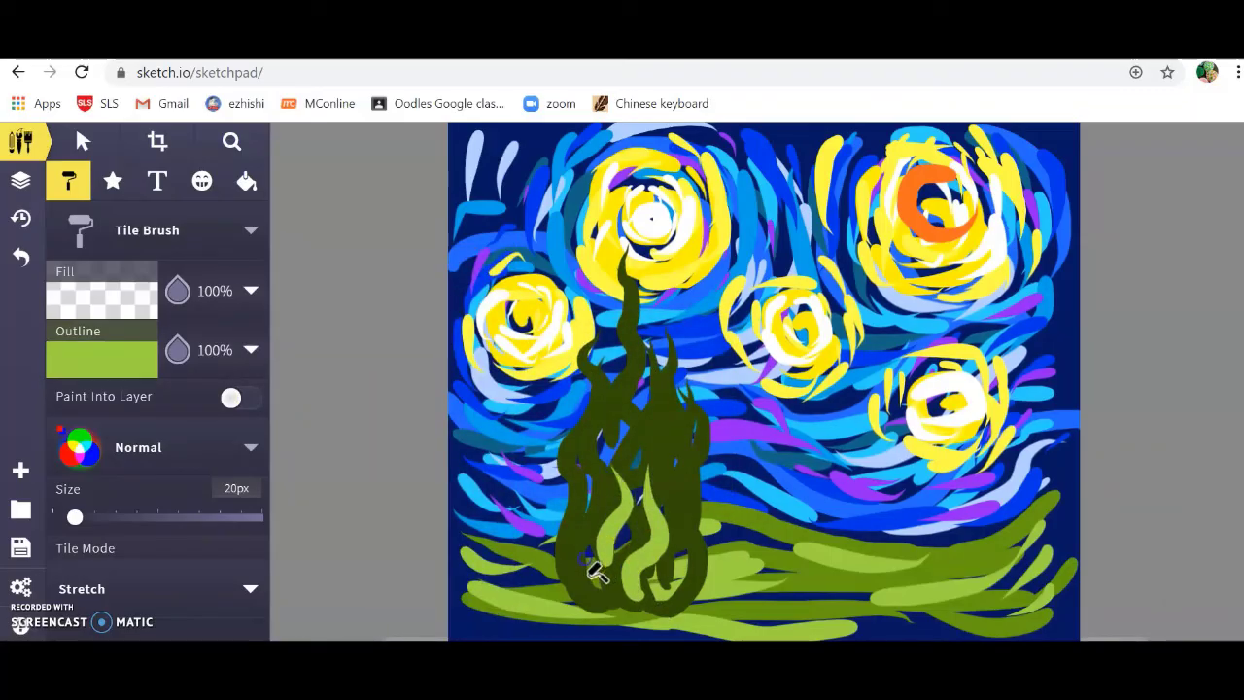
{"action": "left_click_drag", "start_coordinate": [595, 554], "coordinate": [605, 438]}
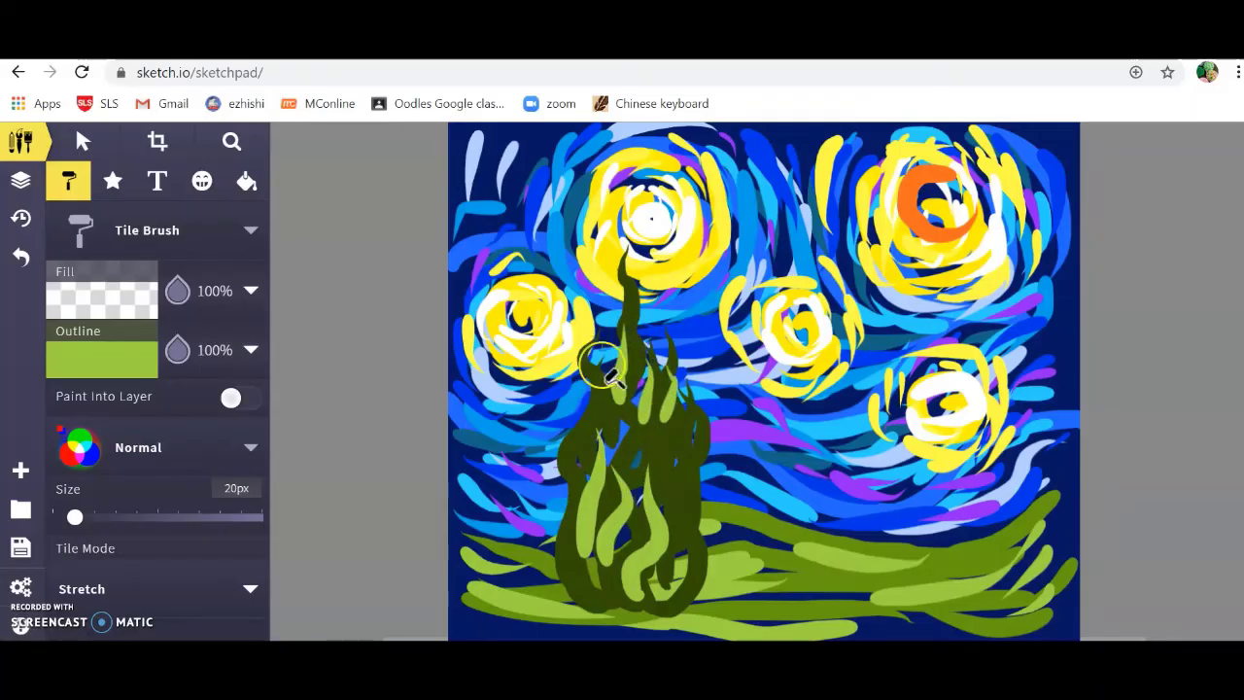
Add mid-green 5c8d07 strokes along the tree's right edge and through its middle.
{"action": "left_click", "coordinate": [128, 359]}
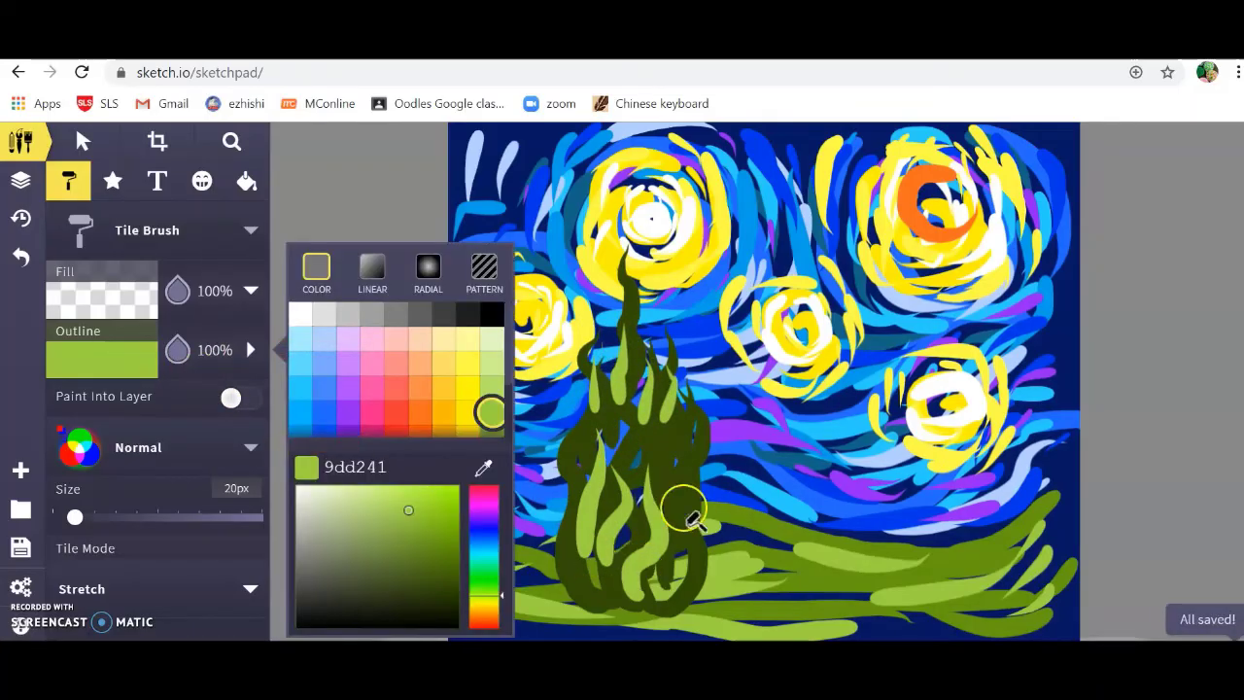
{"action": "left_click", "coordinate": [447, 554]}
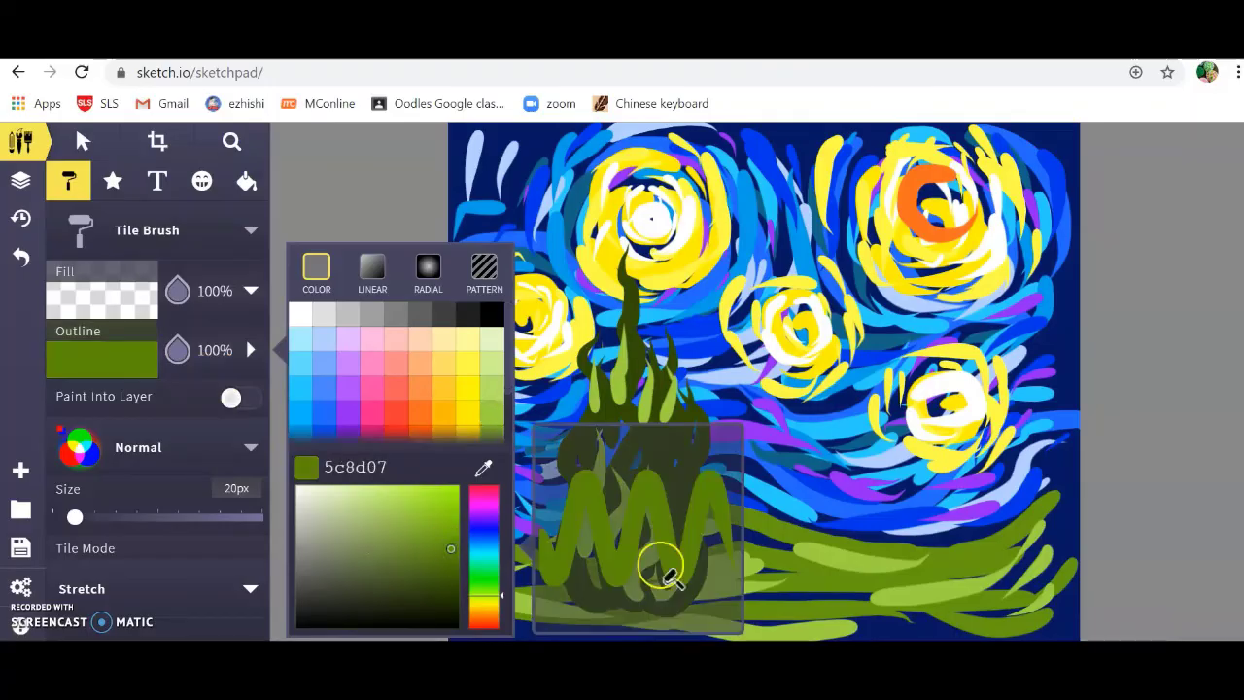
{"action": "left_click", "coordinate": [691, 505]}
{"action": "left_click_drag", "start_coordinate": [688, 500], "coordinate": [676, 439]}
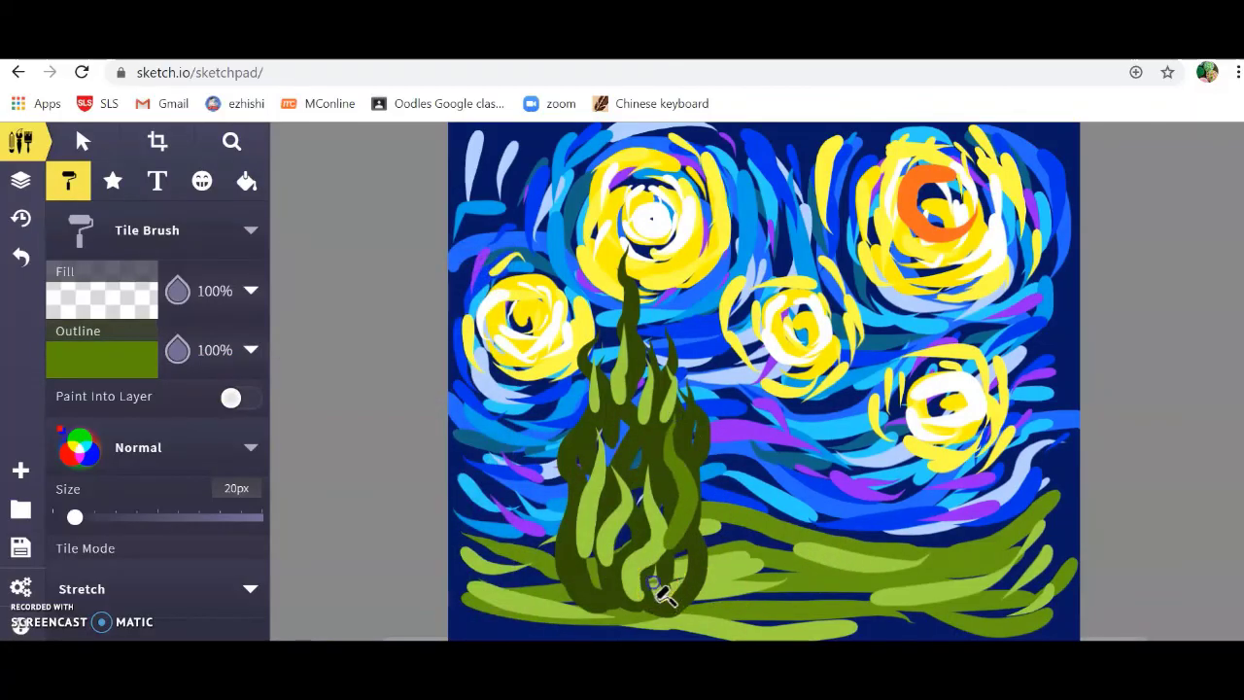
{"action": "left_click_drag", "start_coordinate": [650, 605], "coordinate": [664, 488]}
{"action": "mouse_move", "coordinate": [630, 569]}
{"action": "left_mouse_down"}
{"action": "mouse_move", "coordinate": [625, 418]}
{"action": "mouse_move", "coordinate": [621, 544]}
{"action": "mouse_move", "coordinate": [600, 571]}
{"action": "mouse_move", "coordinate": [577, 512]}
{"action": "mouse_move", "coordinate": [642, 491]}
{"action": "left_mouse_up"}
{"action": "mouse_move", "coordinate": [638, 399]}
{"action": "left_mouse_down"}
{"action": "mouse_move", "coordinate": [597, 422]}
{"action": "mouse_move", "coordinate": [630, 346]}
{"action": "mouse_move", "coordinate": [625, 494]}
{"action": "mouse_move", "coordinate": [659, 400]}
{"action": "mouse_move", "coordinate": [652, 340]}
{"action": "mouse_move", "coordinate": [658, 520]}
{"action": "left_mouse_up"}
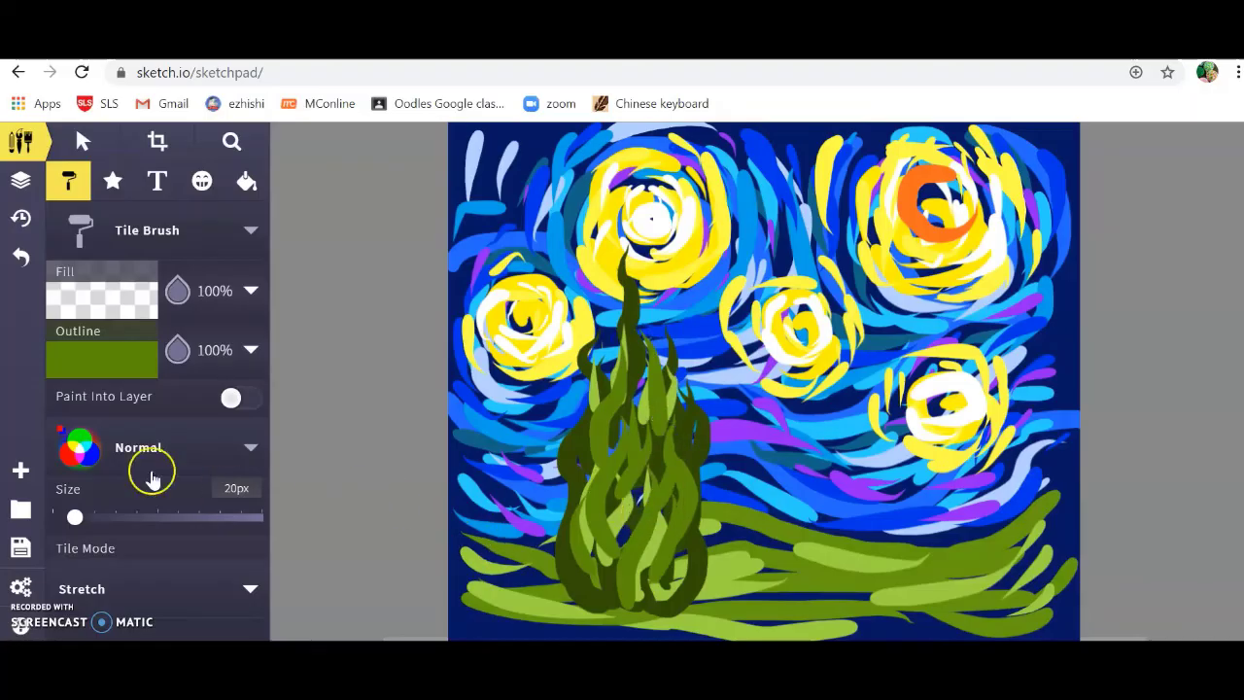
Paint bright yellow ffff49 strokes on the upper-right star.
{"action": "left_click", "coordinate": [101, 352]}
{"action": "left_click", "coordinate": [500, 389]}
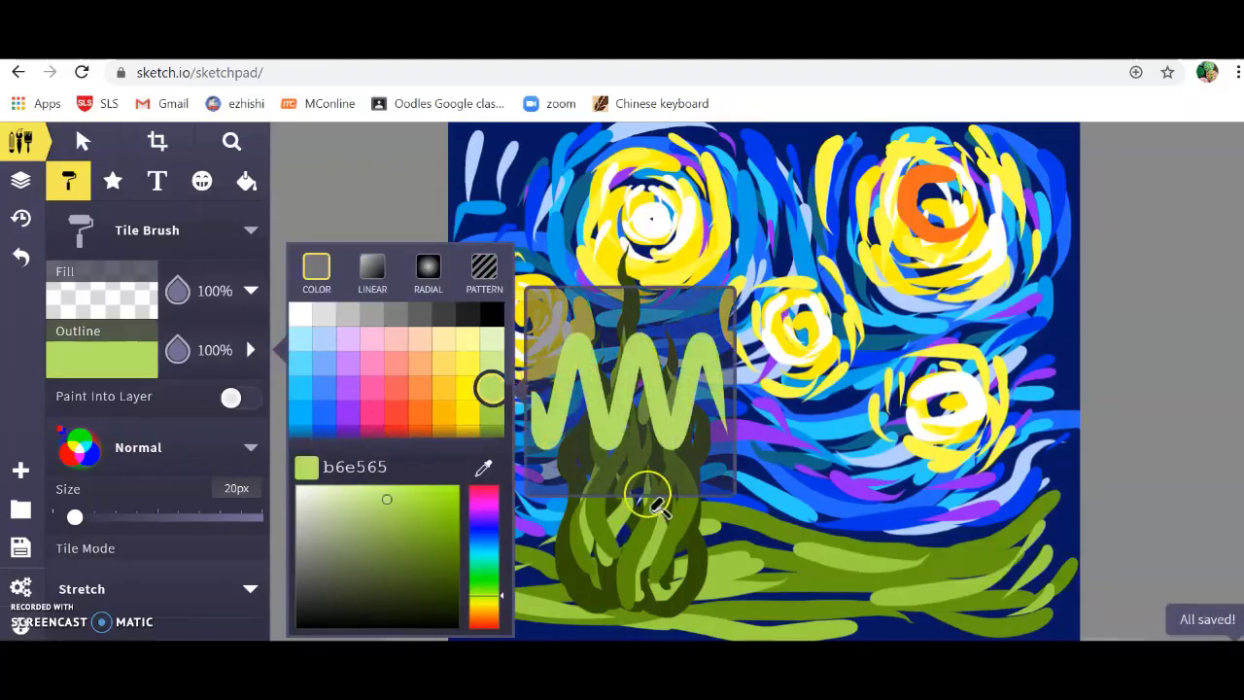
{"action": "left_click", "coordinate": [613, 508]}
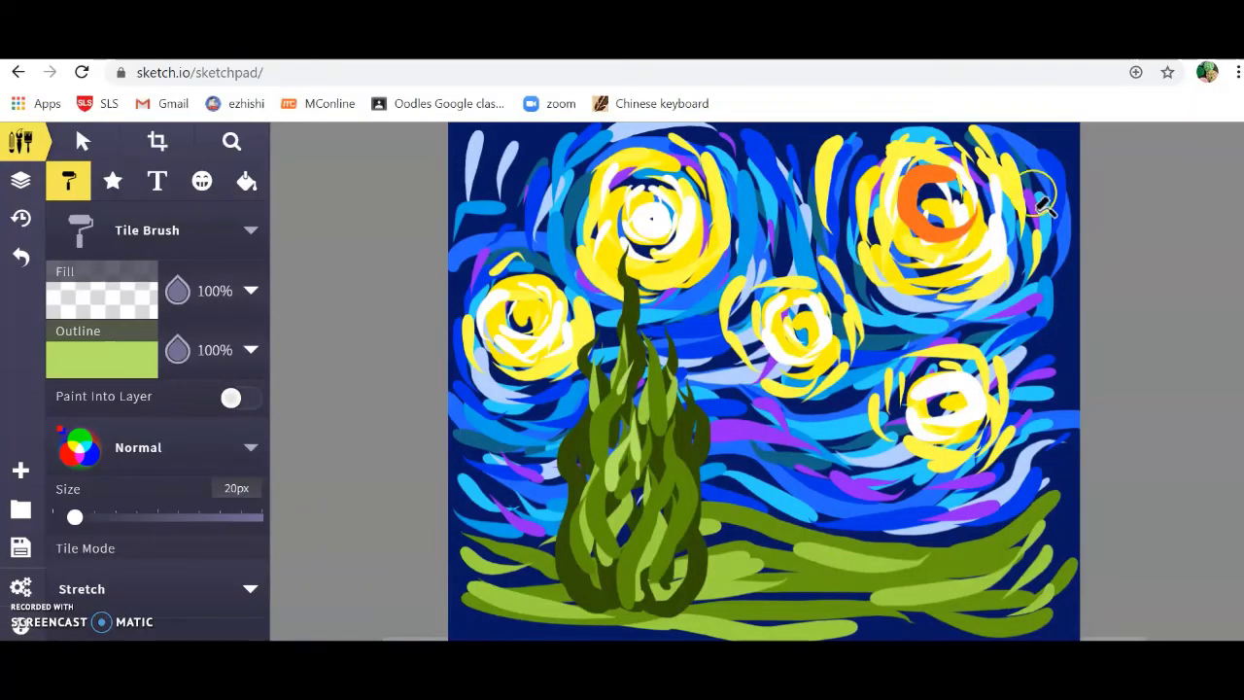
{"action": "left_click", "coordinate": [102, 358]}
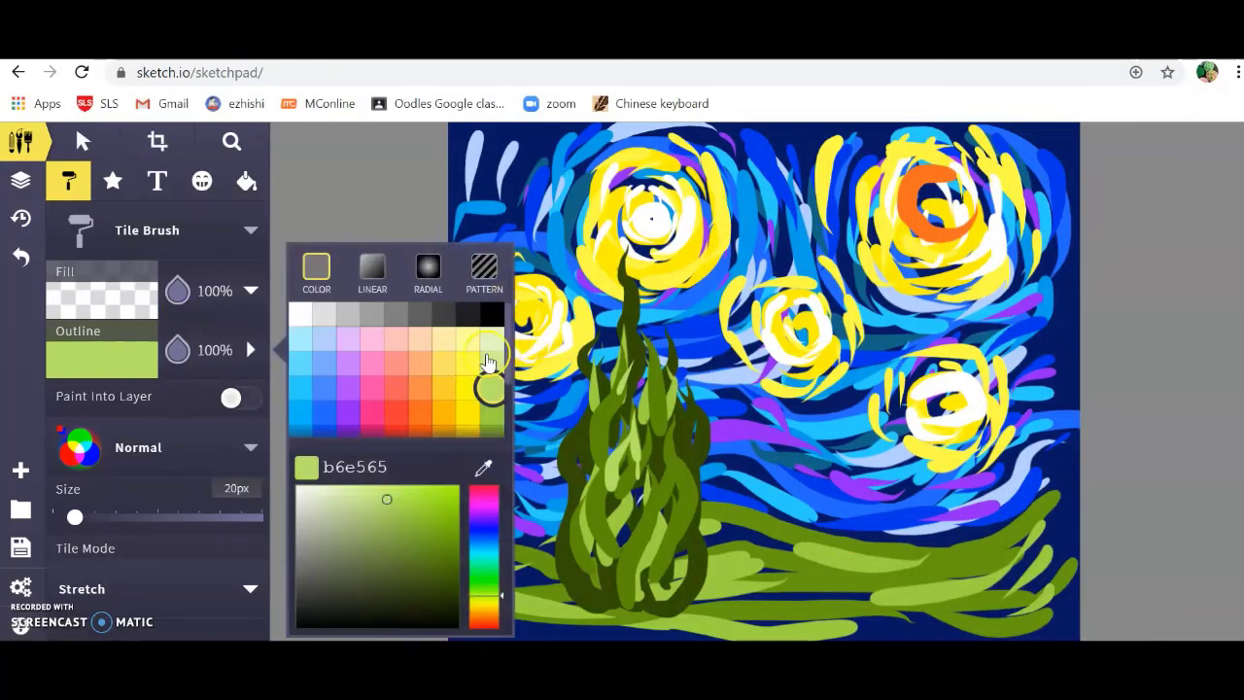
{"action": "left_click", "coordinate": [468, 362]}
{"action": "left_click", "coordinate": [858, 160]}
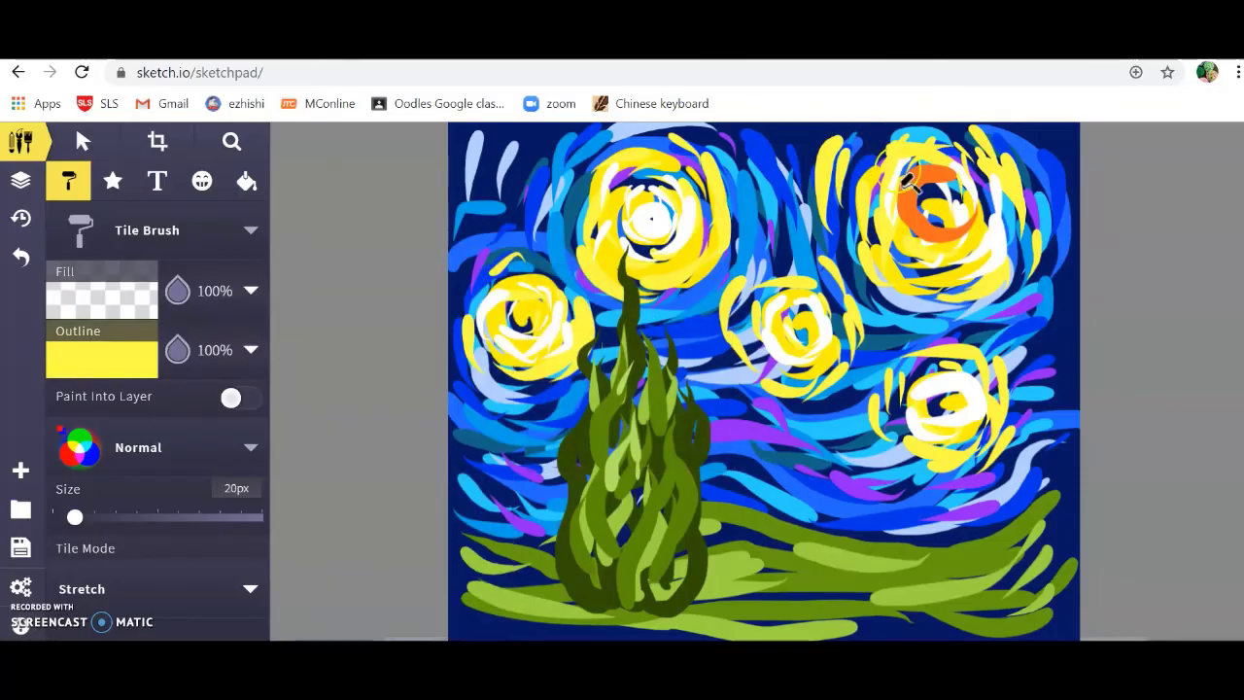
{"action": "mouse_move", "coordinate": [1006, 173]}
{"action": "left_mouse_down"}
{"action": "mouse_move", "coordinate": [1044, 225]}
{"action": "mouse_move", "coordinate": [1000, 219]}
{"action": "mouse_move", "coordinate": [983, 256]}
{"action": "left_mouse_up"}
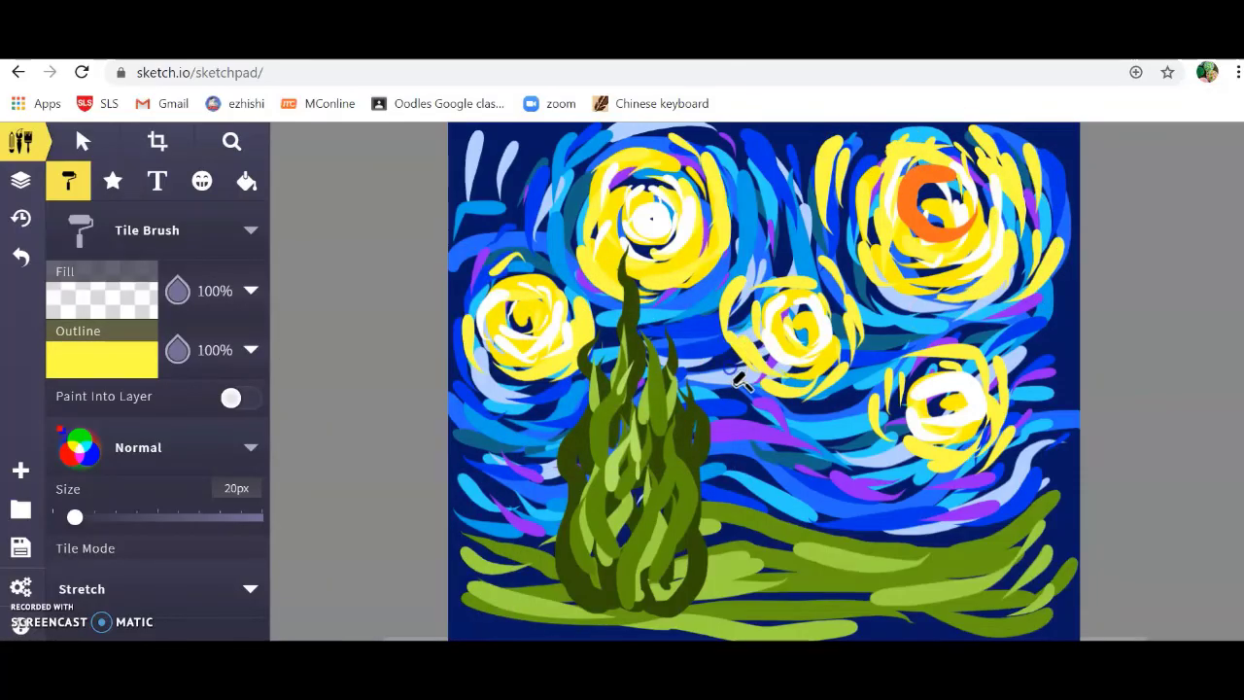
Add light blue 2bcfff strokes to the sky's top-left corner beside the star.
{"action": "left_click", "coordinate": [136, 355]}
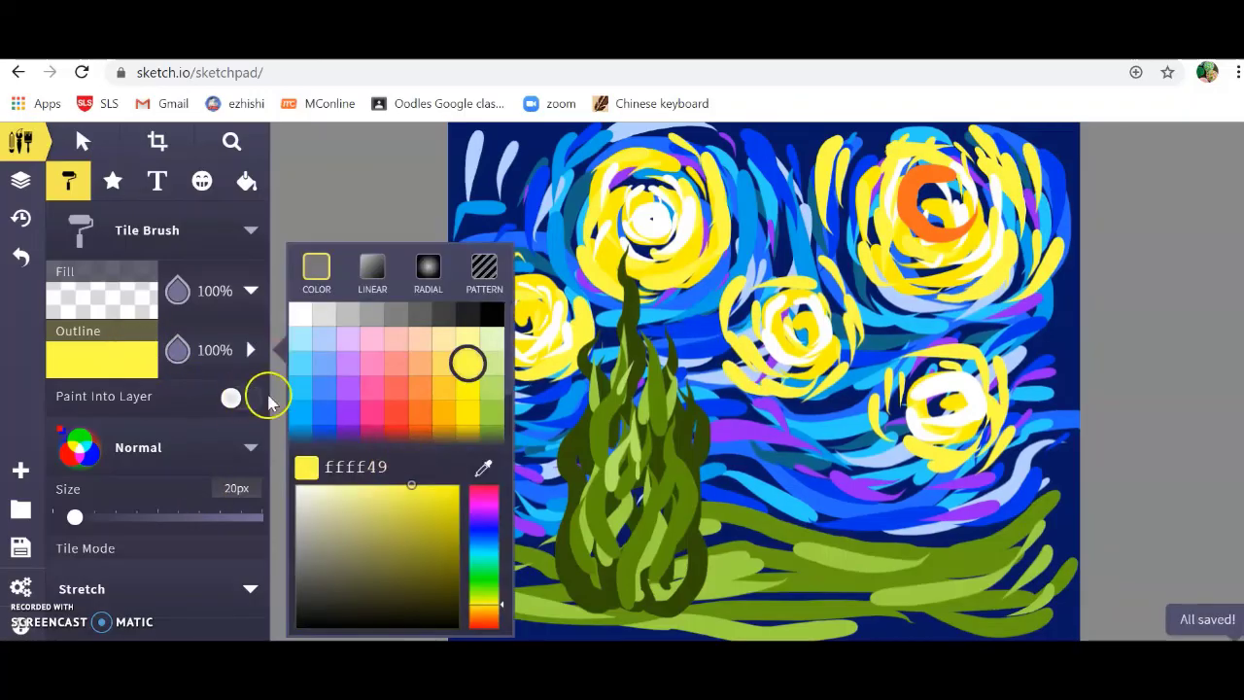
{"action": "left_click", "coordinate": [289, 387]}
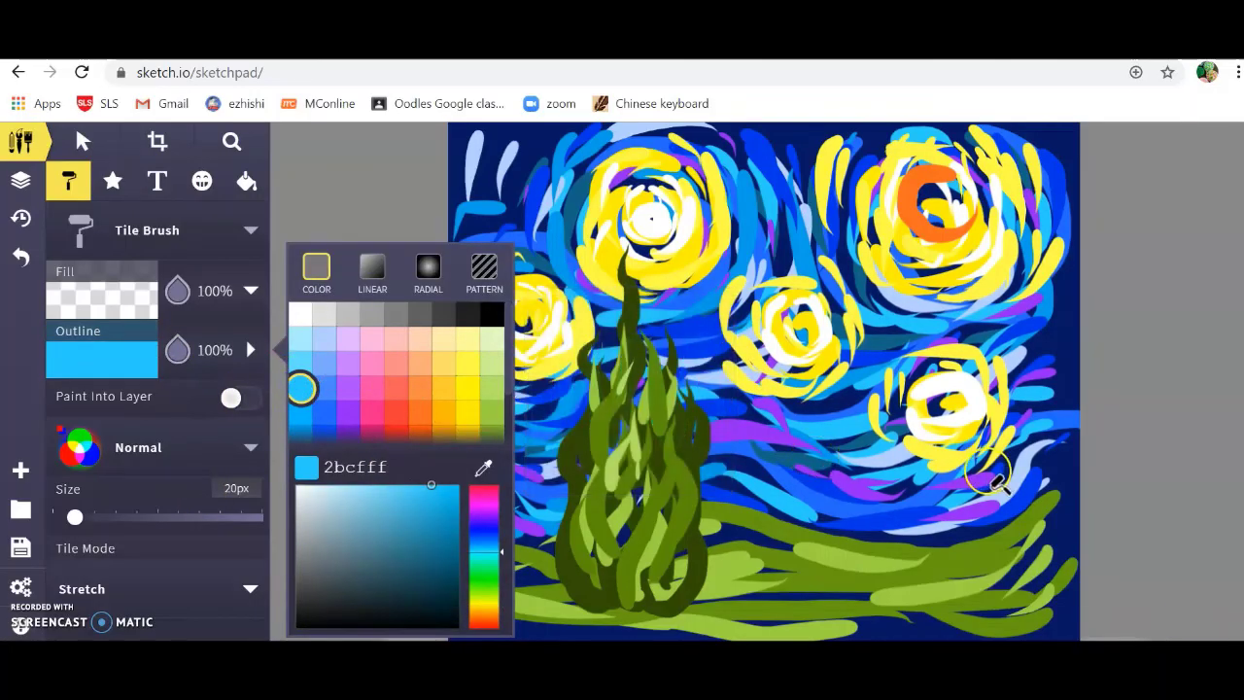
{"action": "left_click", "coordinate": [977, 500]}
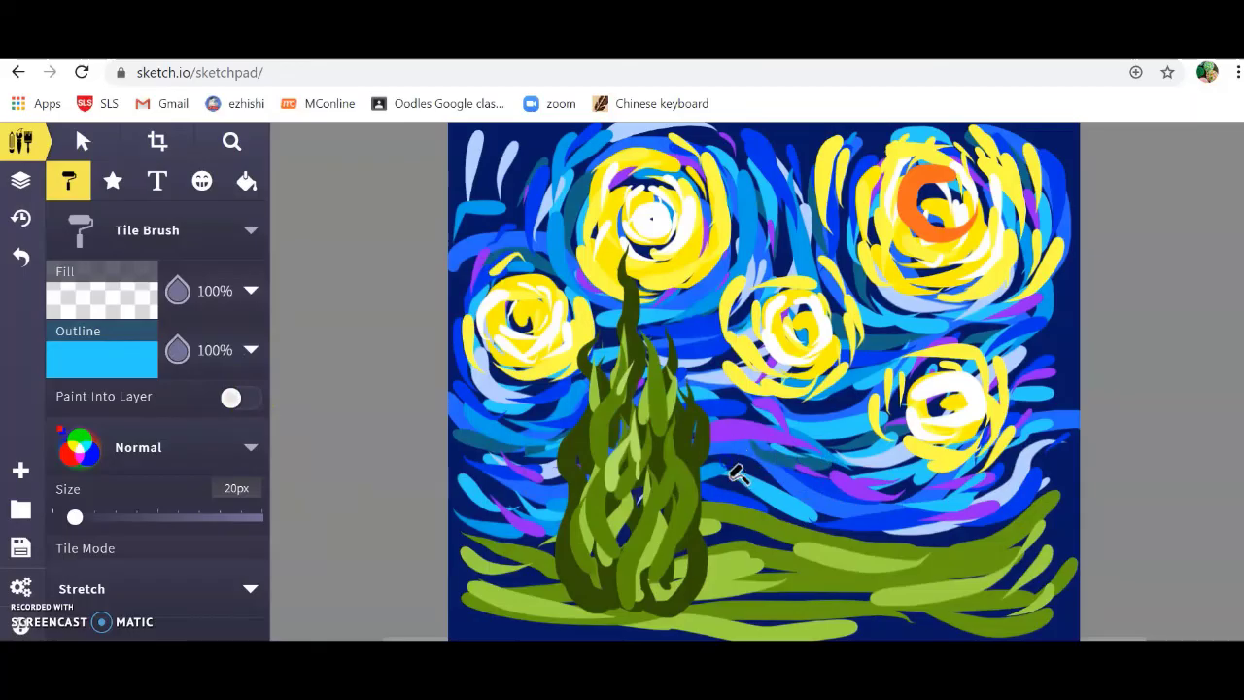
{"action": "mouse_move", "coordinate": [566, 193]}
{"action": "left_mouse_down"}
{"action": "mouse_move", "coordinate": [545, 165]}
{"action": "mouse_move", "coordinate": [503, 233]}
{"action": "left_mouse_up"}
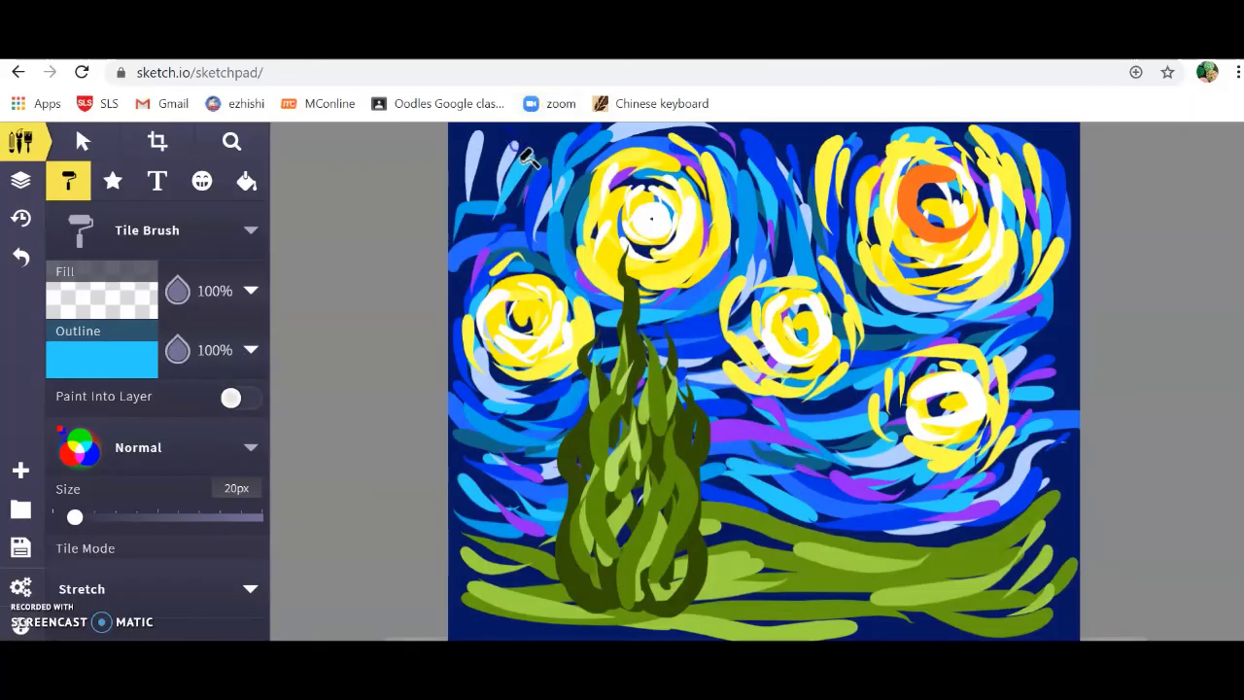
{"action": "left_click_drag", "start_coordinate": [512, 150], "coordinate": [489, 231]}
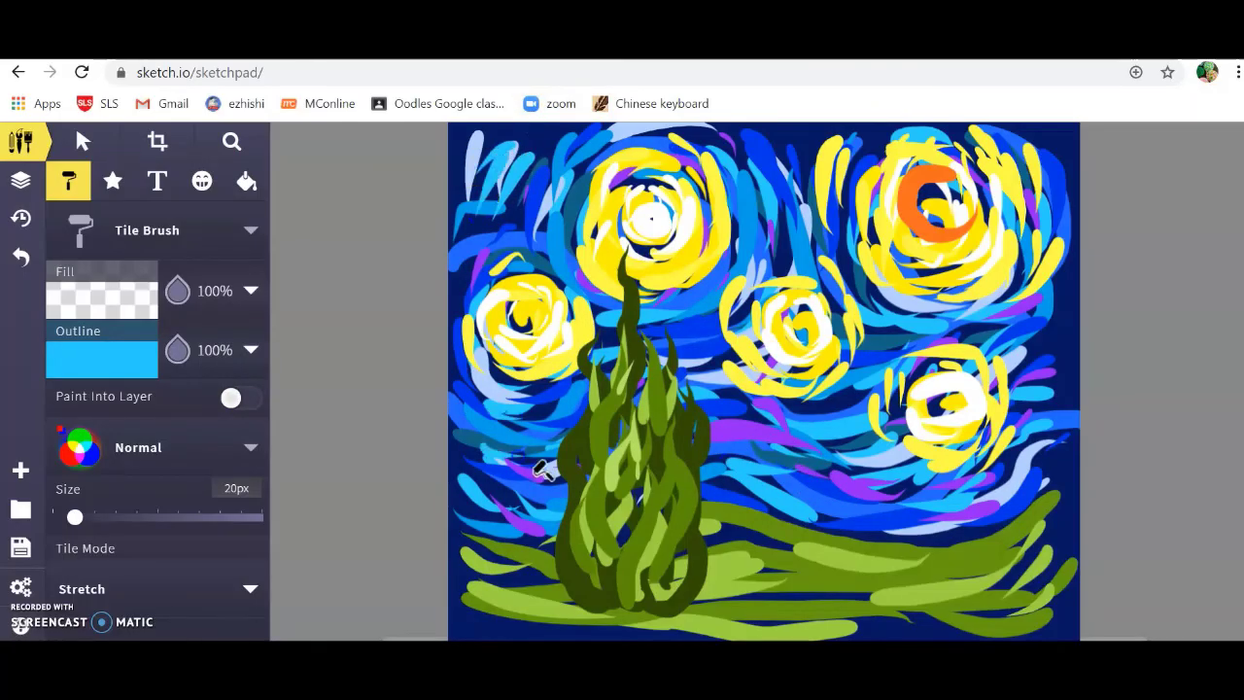
Set the brush colour to yellow-green 9dd241 for the grass tufts.
{"action": "left_click", "coordinate": [81, 355]}
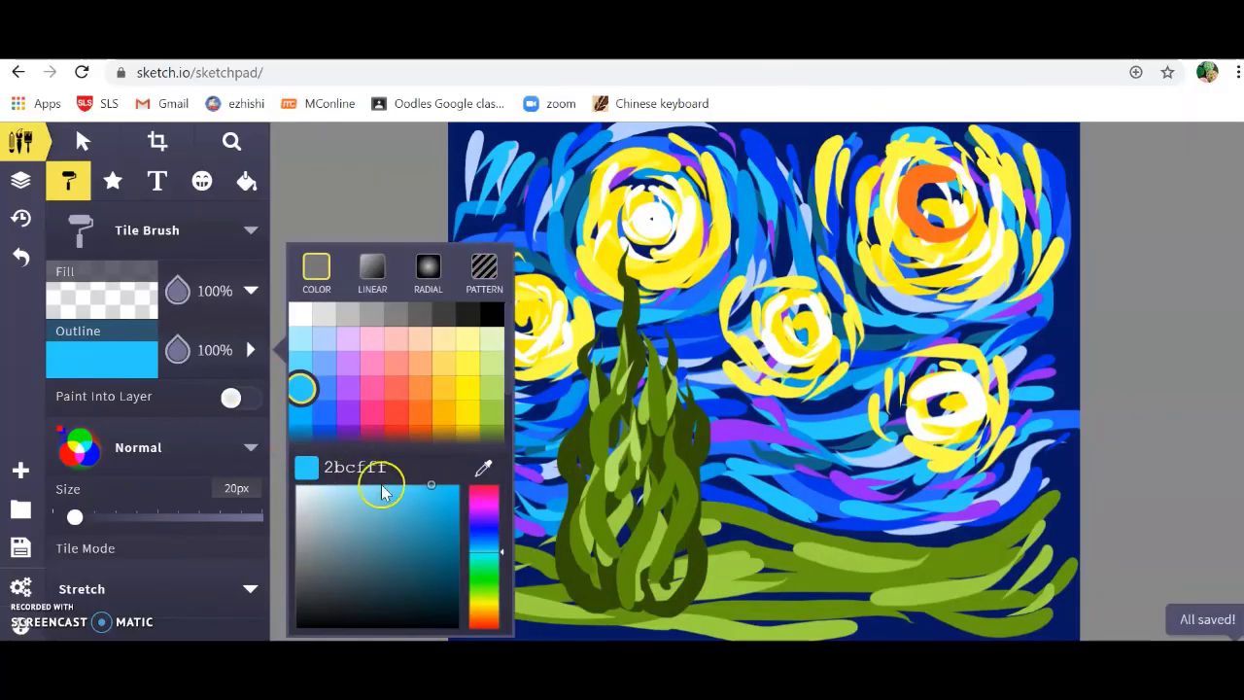
{"action": "left_click", "coordinate": [491, 411]}
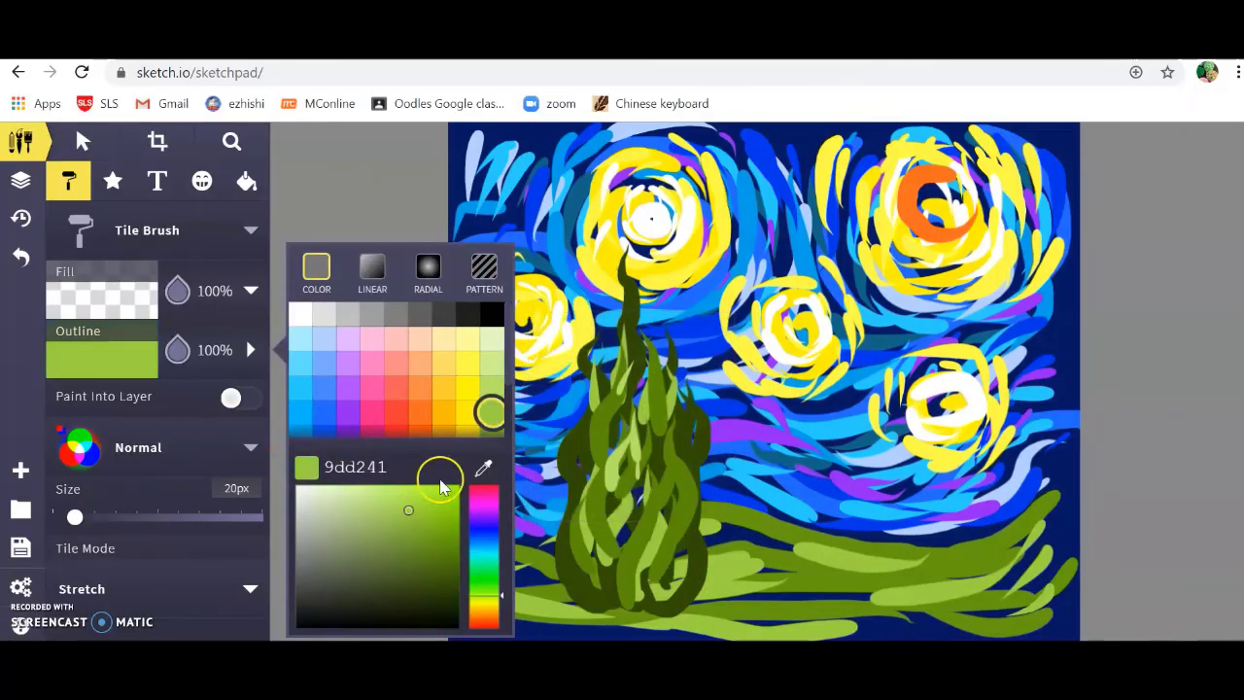
{"action": "left_click", "coordinate": [972, 550]}
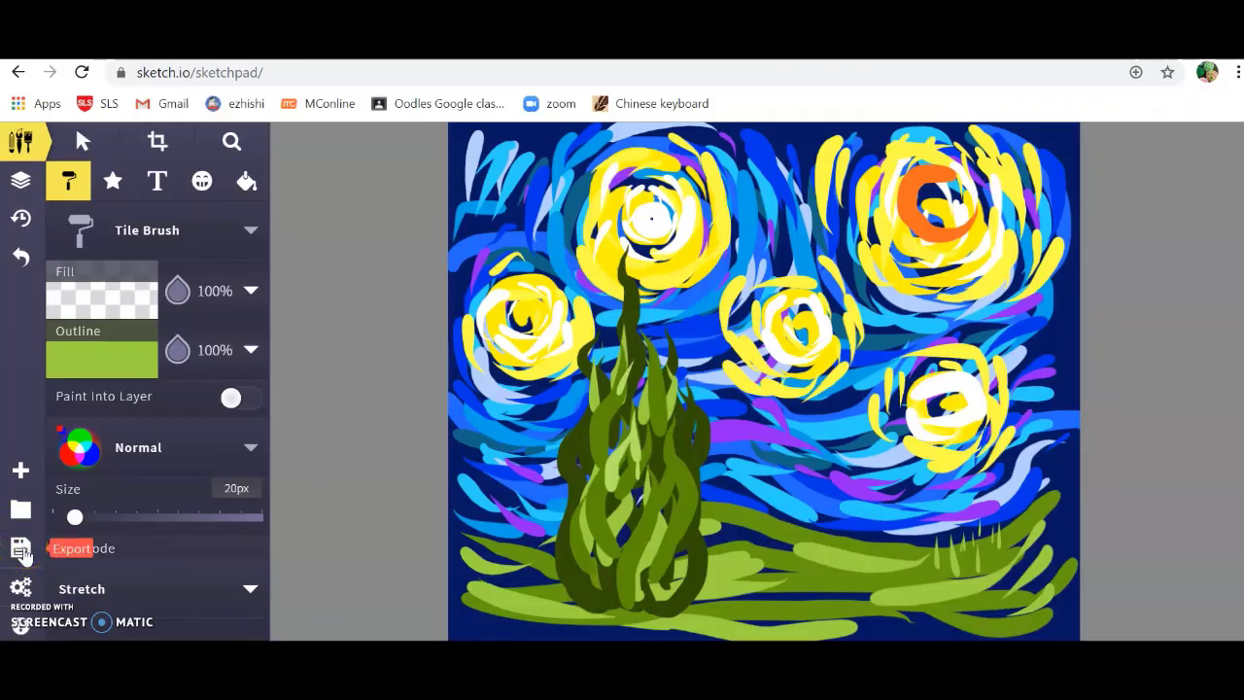
Export the painting as a JPEG using Save .JPEG from the Save options.
{"action": "left_click", "coordinate": [22, 551]}
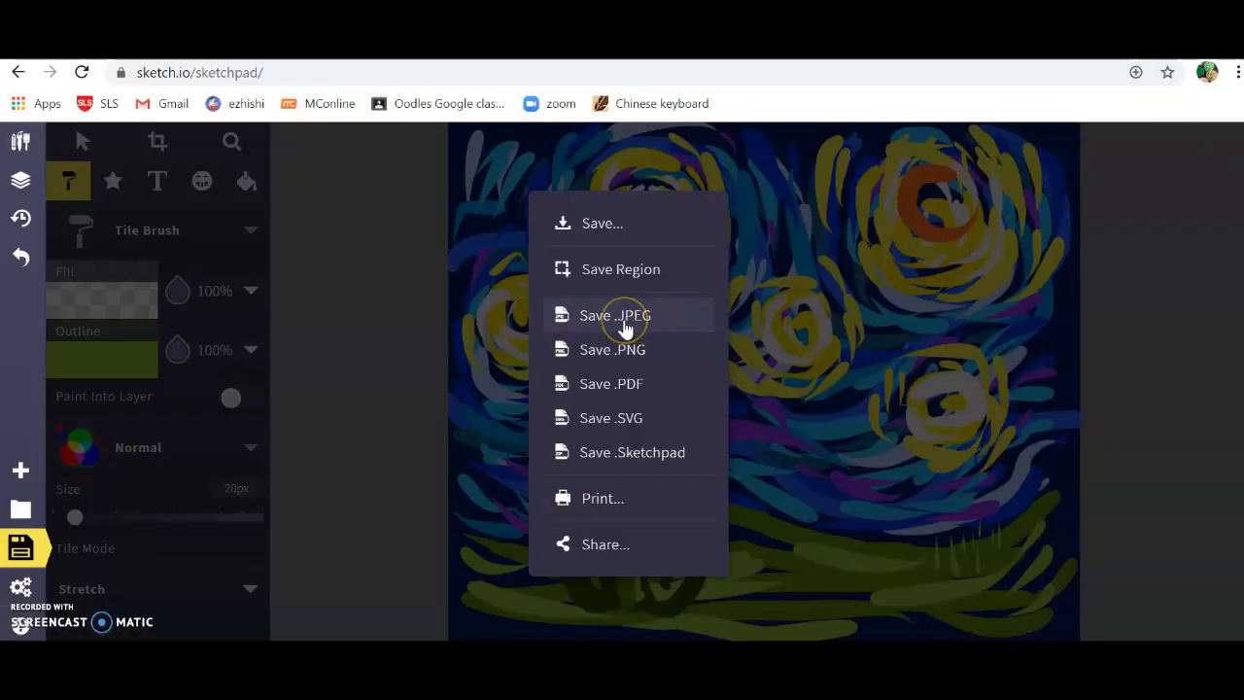
{"action": "left_click", "coordinate": [625, 317]}
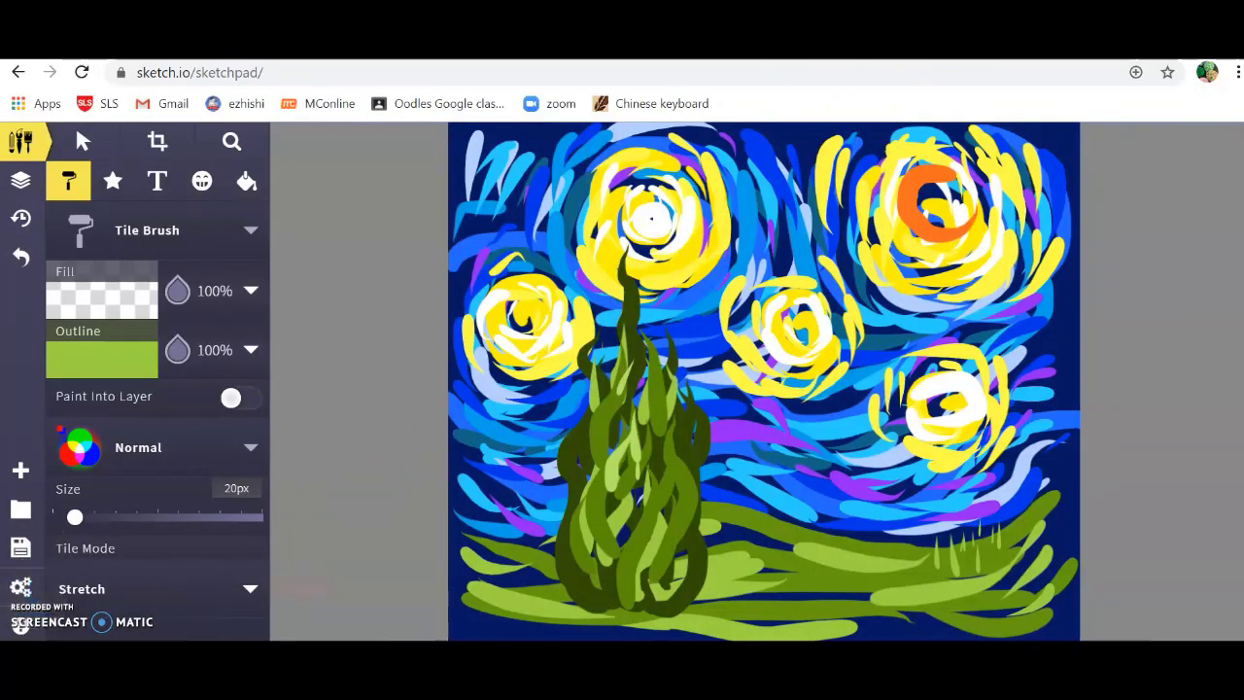